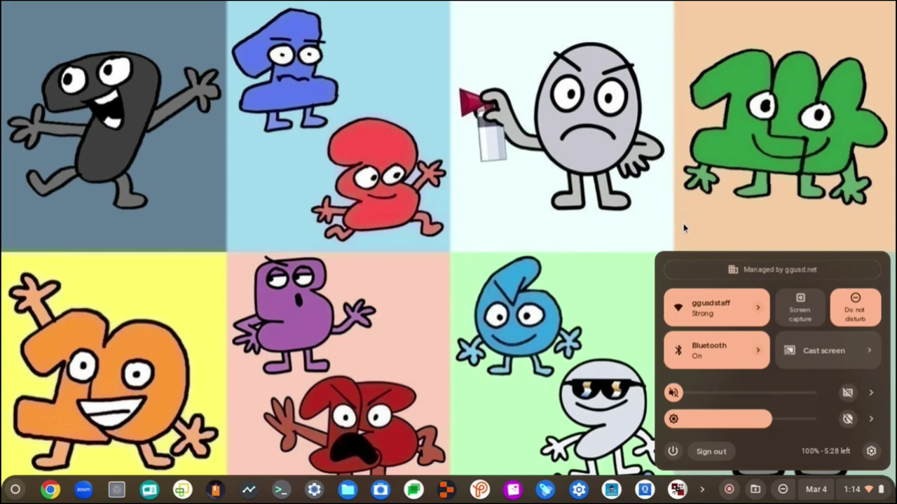
- Check for updates in About ChromeOS, confirm 114.0.5735.239 is current, and close Settings
{"action": "key", "text": "Escape"}
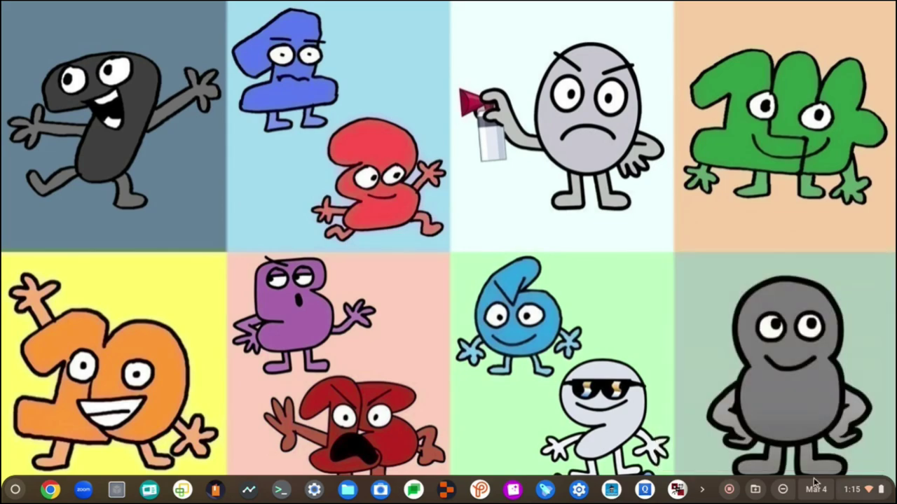
{"action": "left_click", "coordinate": [763, 491]}
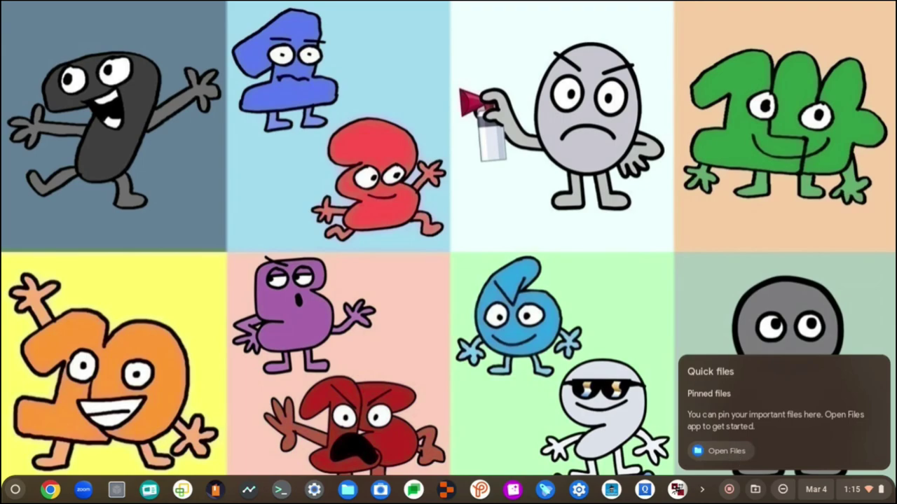
{"action": "key", "text": "alt+shift+s"}
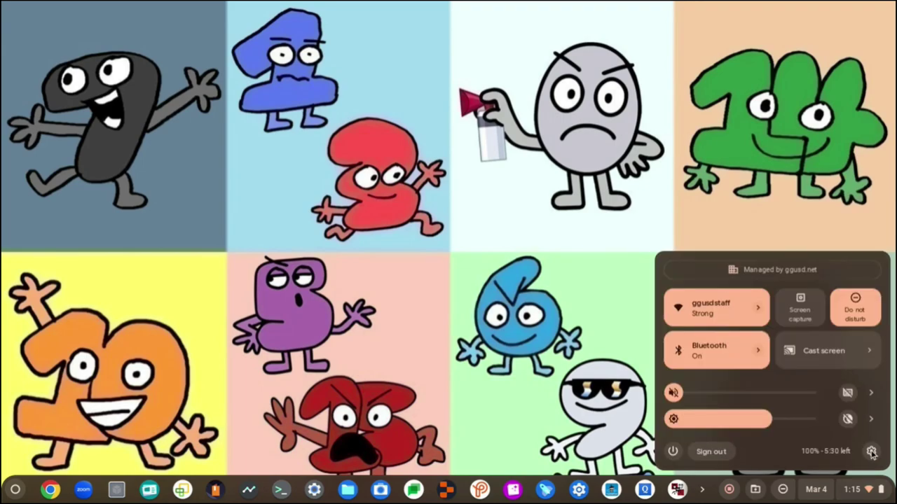
{"action": "left_click", "coordinate": [872, 453]}
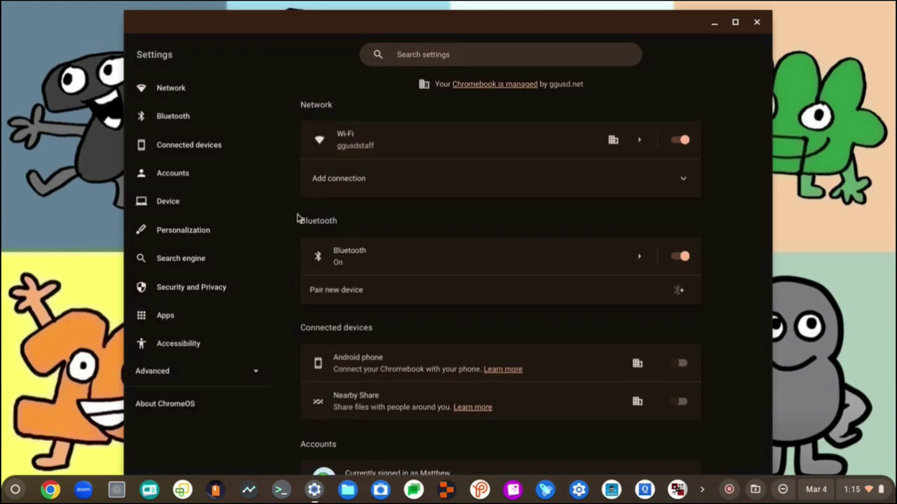
{"action": "left_click", "coordinate": [231, 414]}
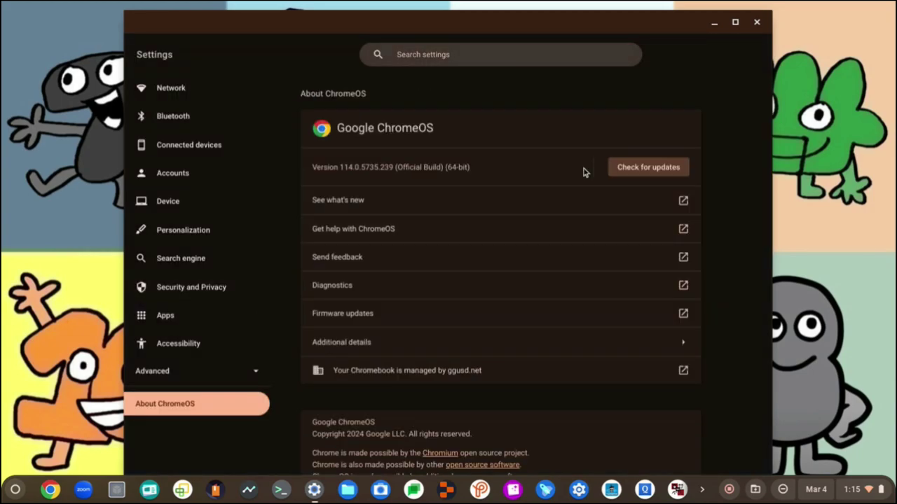
{"action": "left_click", "coordinate": [627, 172]}
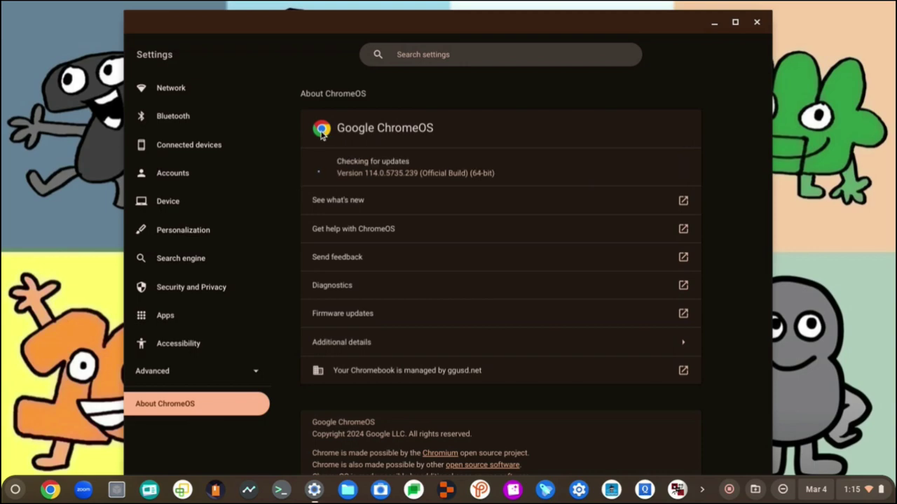
{"action": "left_click", "coordinate": [734, 23]}
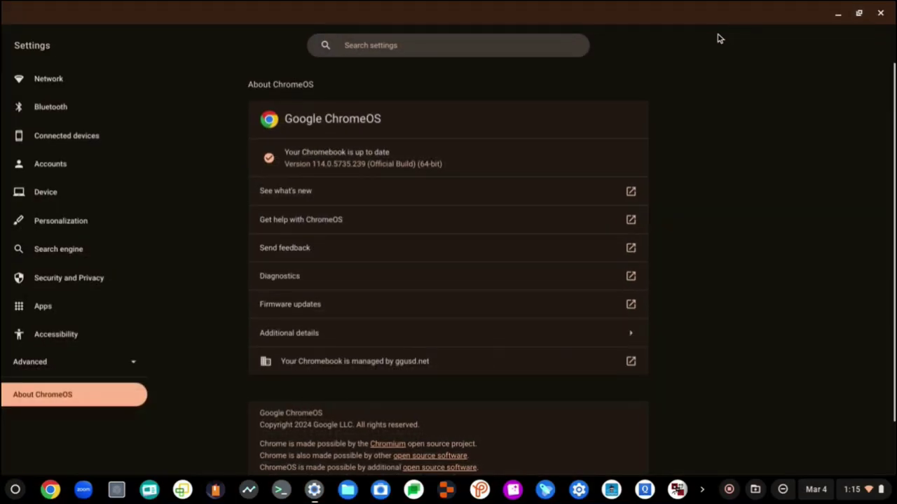
{"action": "left_click", "coordinate": [881, 13]}
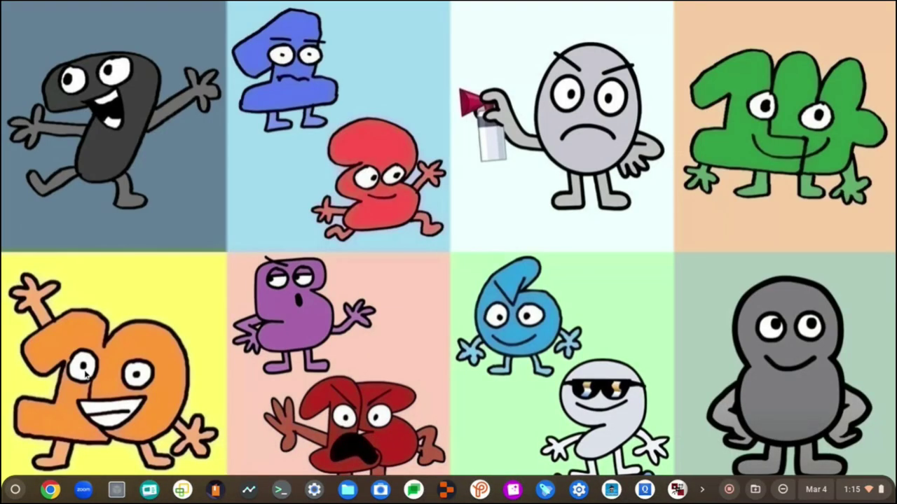
- In Chrome, close the Bolsa Grande school tab and load classroom.google.com
{"action": "left_click", "coordinate": [50, 489]}
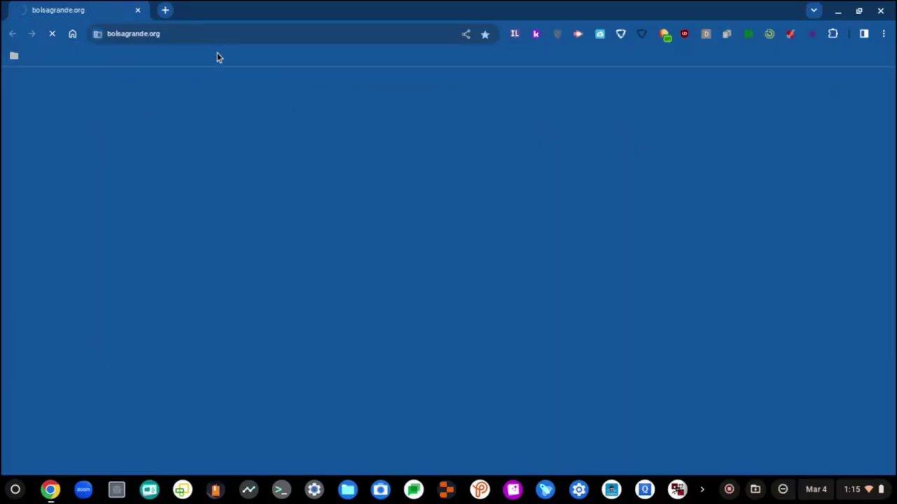
{"action": "key", "text": "ctrl+t"}
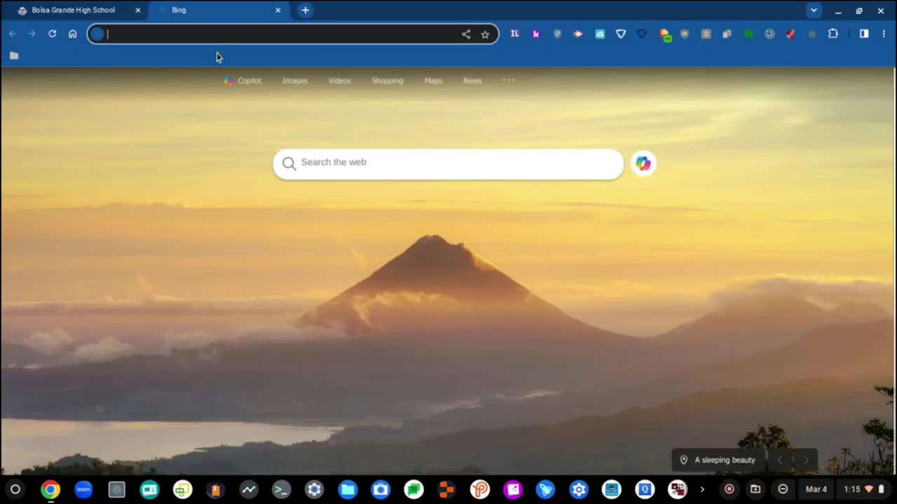
{"action": "key", "text": "ctrl+Tab"}
{"action": "key", "text": "ctrl+w"}
{"action": "type", "text": "cl"}
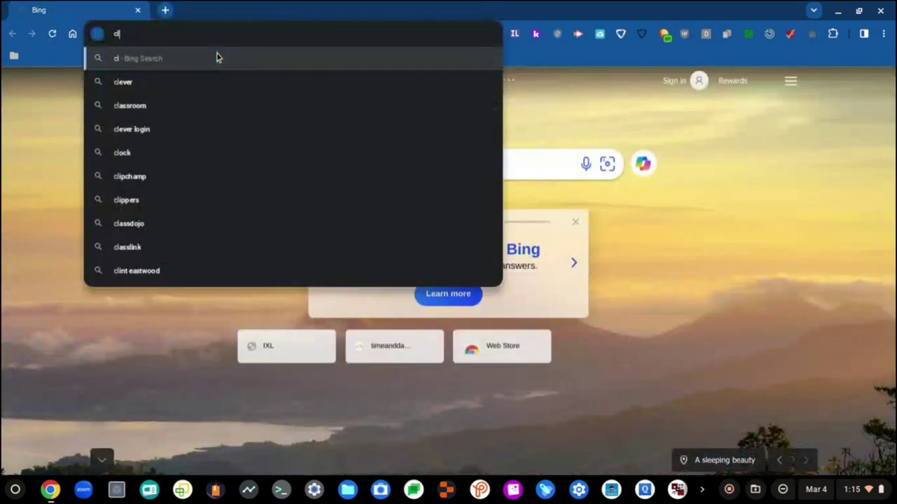
{"action": "type", "text": "assr"}
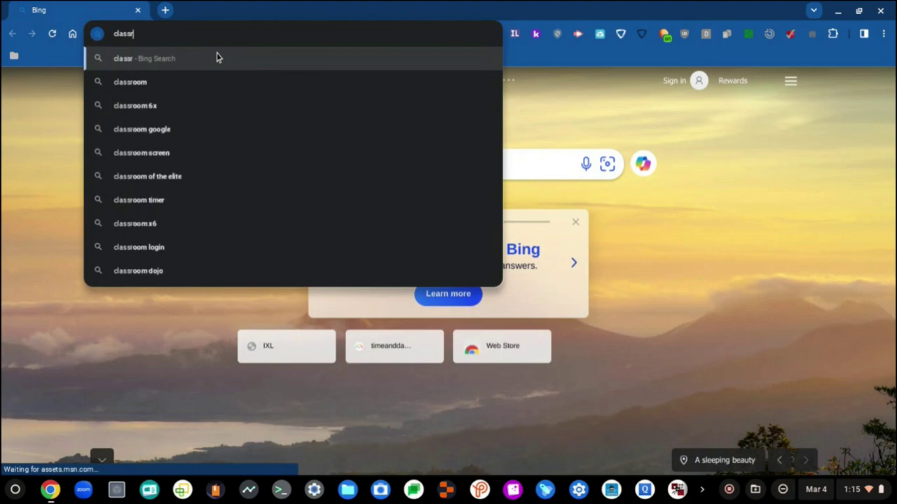
{"action": "type", "text": "oom.goo"}
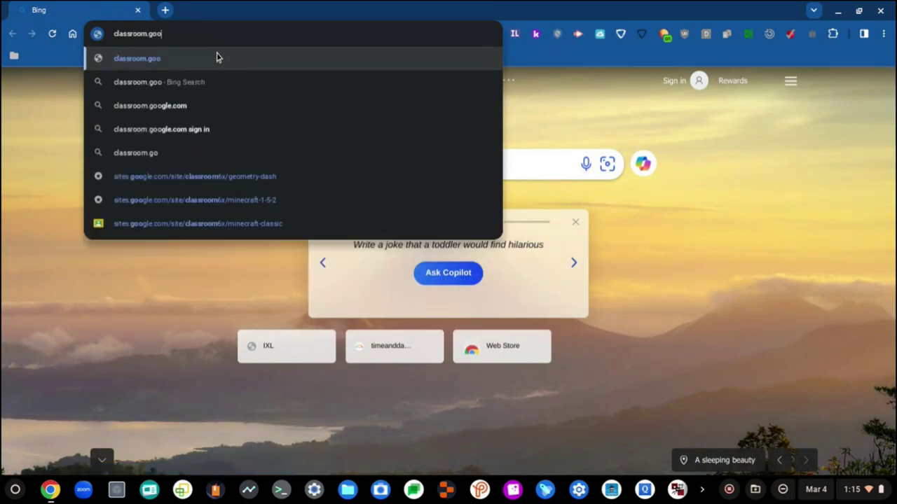
{"action": "type", "text": "gle.com"}
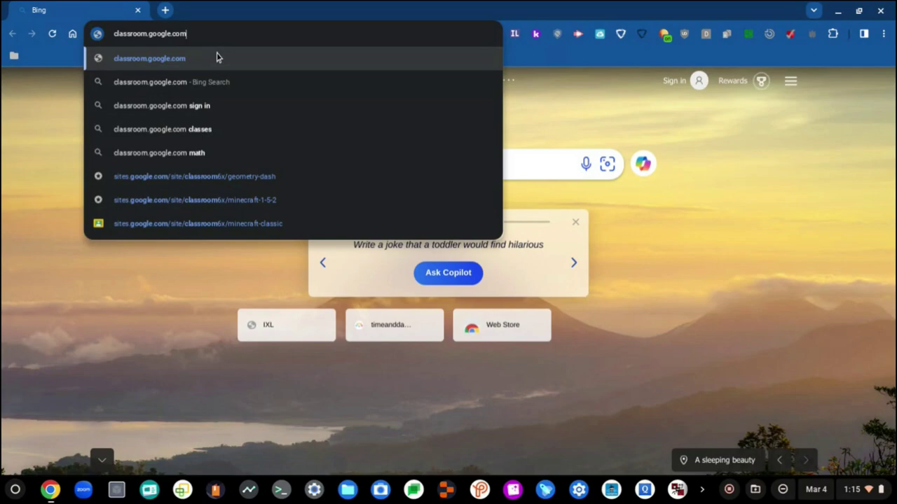
{"action": "key", "text": "Return"}
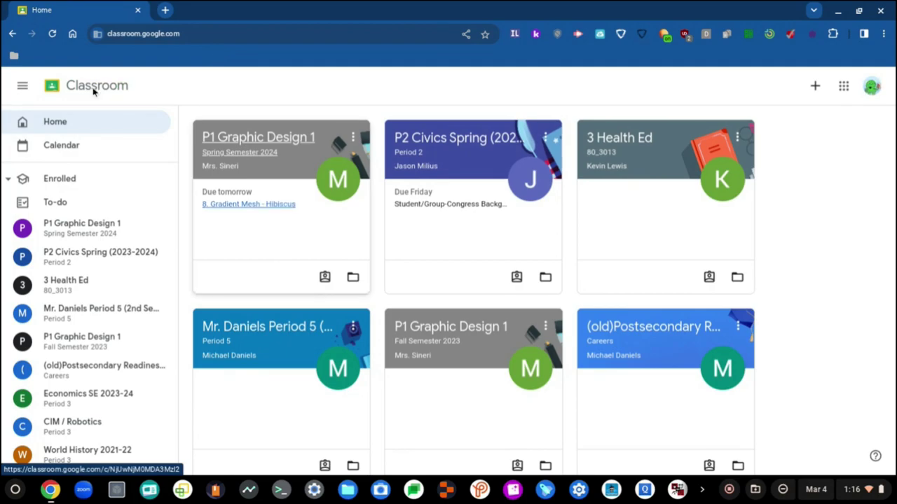
- Open the Period 5 (2nd Semester) class card on the Classroom Home page
{"action": "left_click", "coordinate": [283, 336]}
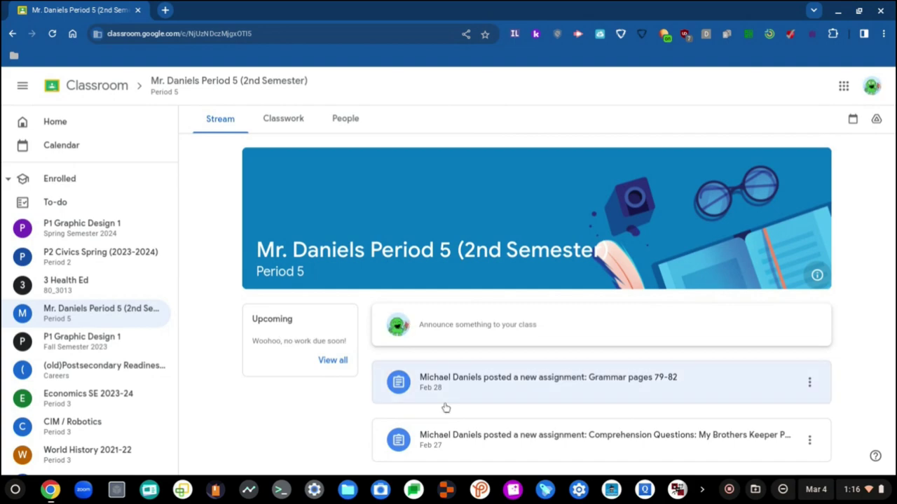
- Open the Grammar pages 79-82 post, return to the class, then view its Classwork topics
{"action": "left_click", "coordinate": [515, 386]}
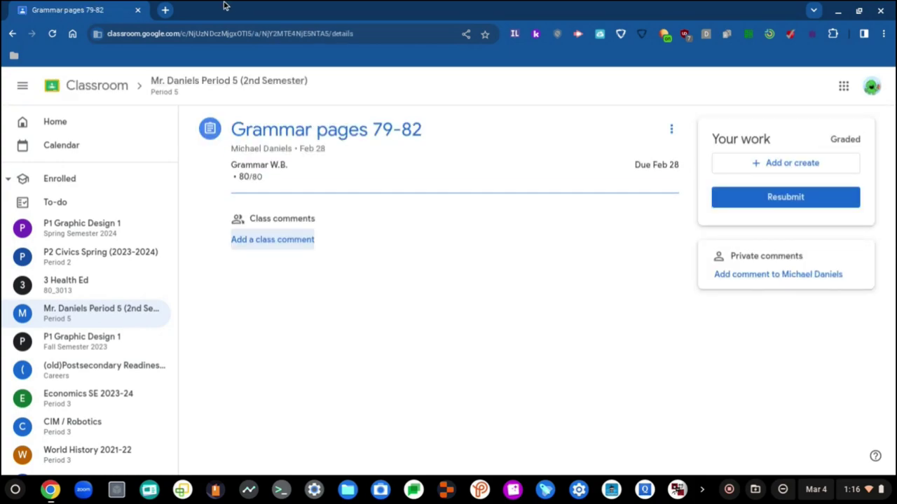
{"action": "left_click", "coordinate": [236, 90]}
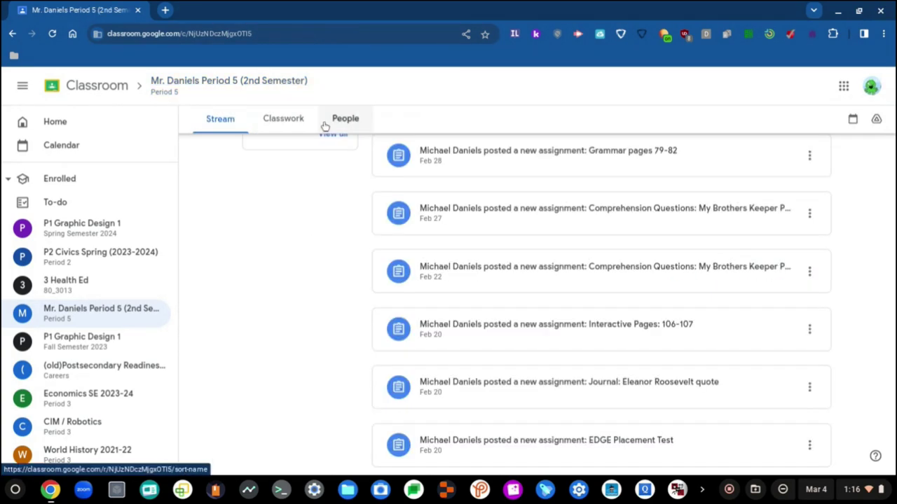
{"action": "left_click", "coordinate": [302, 128]}
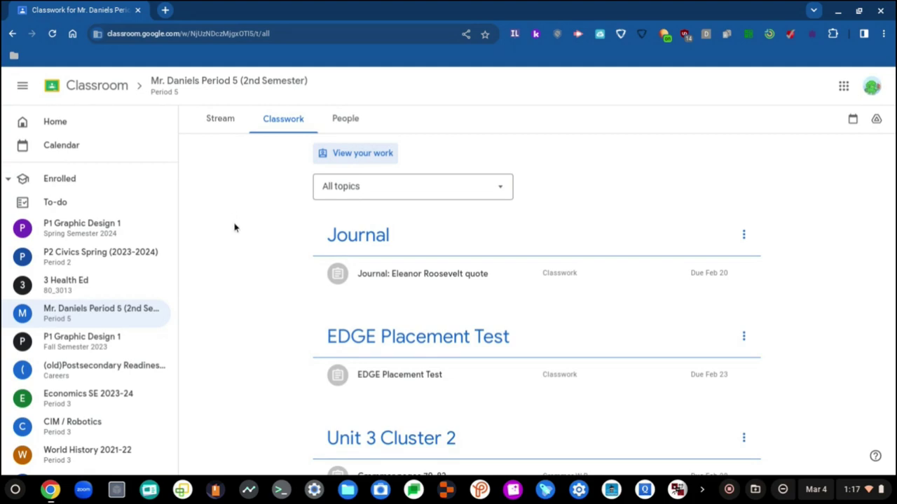
{"action": "left_click", "coordinate": [359, 274]}
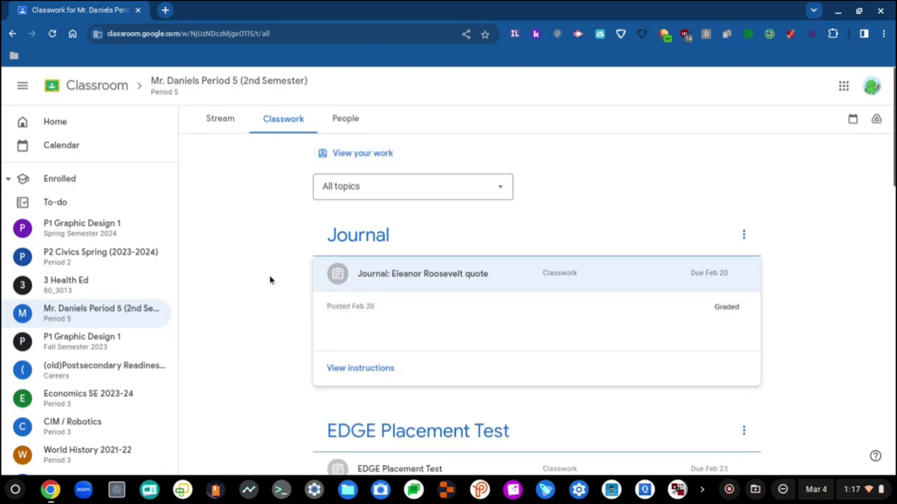
{"action": "scroll", "coordinate": [276, 216], "scroll_direction": "up", "scroll_amount": 1}
{"action": "left_click", "coordinate": [391, 200]}
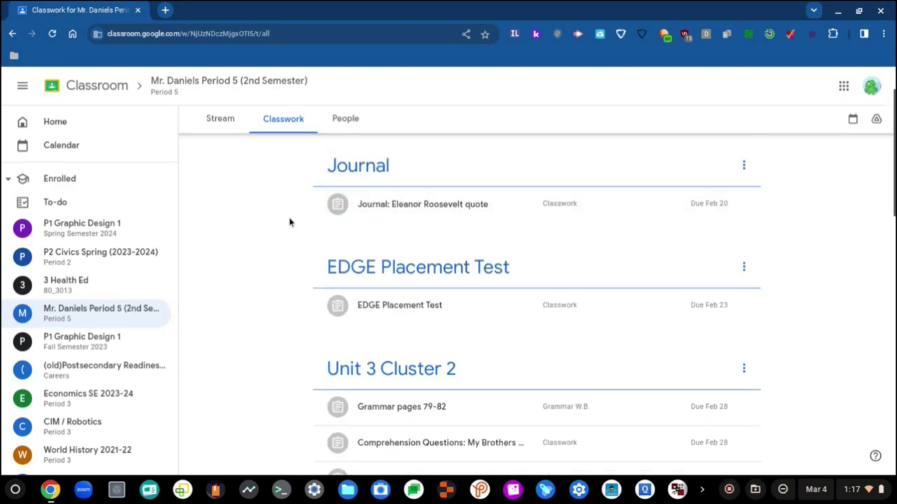
{"action": "scroll", "coordinate": [271, 230], "scroll_direction": "down", "scroll_amount": 3}
{"action": "scroll", "coordinate": [272, 231], "scroll_direction": "down", "scroll_amount": 5}
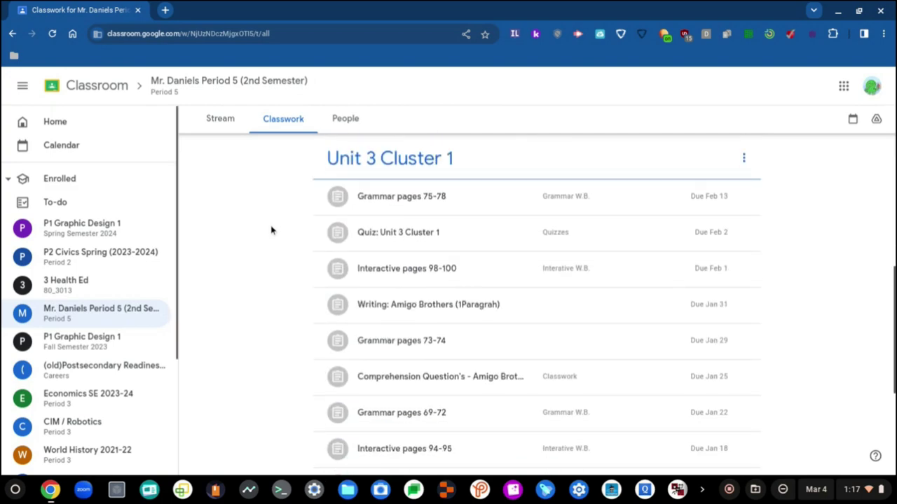
{"action": "left_click", "coordinate": [366, 261]}
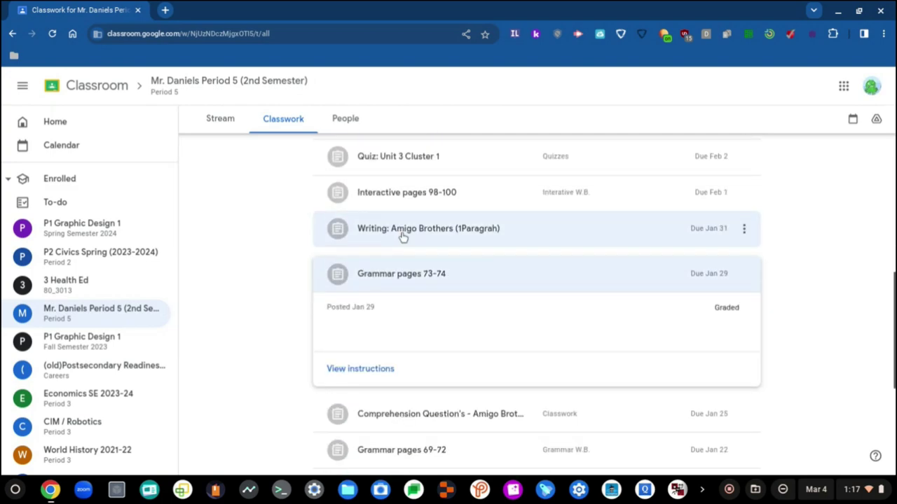
{"action": "left_click", "coordinate": [402, 236]}
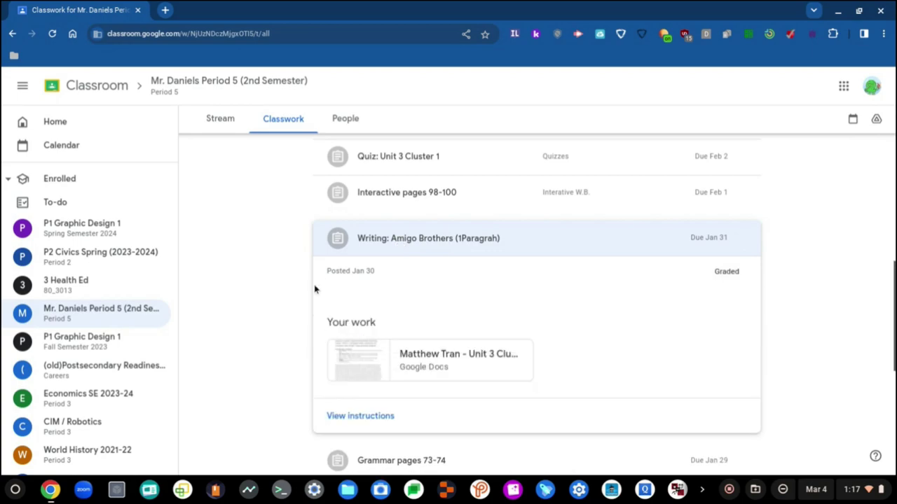
{"action": "scroll", "coordinate": [314, 287], "scroll_direction": "down", "scroll_amount": 5}
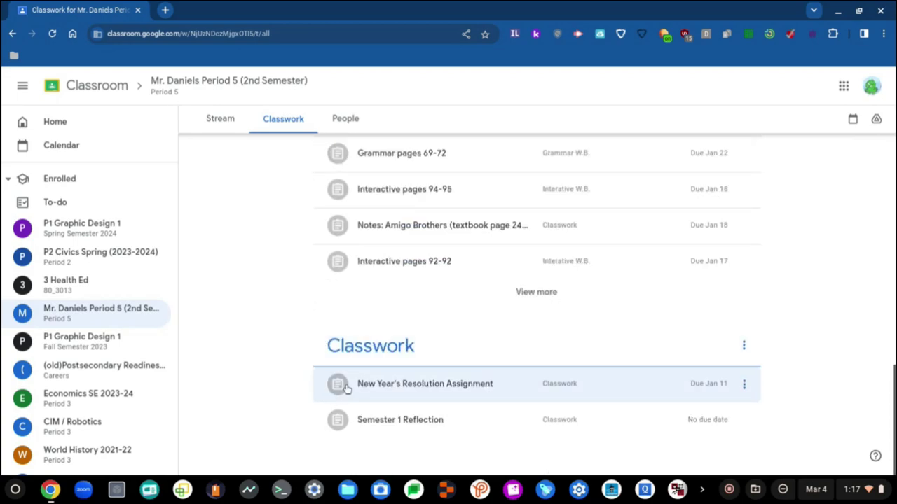
{"action": "left_click", "coordinate": [342, 383]}
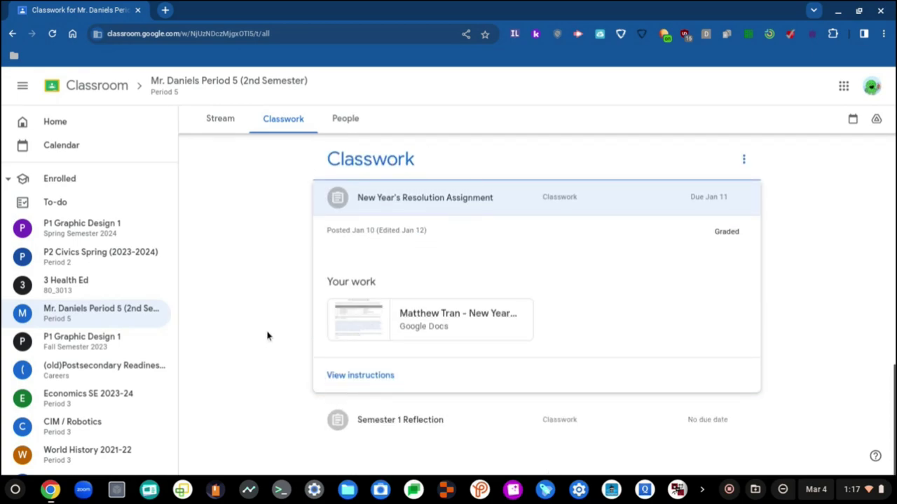
{"action": "left_click", "coordinate": [329, 376]}
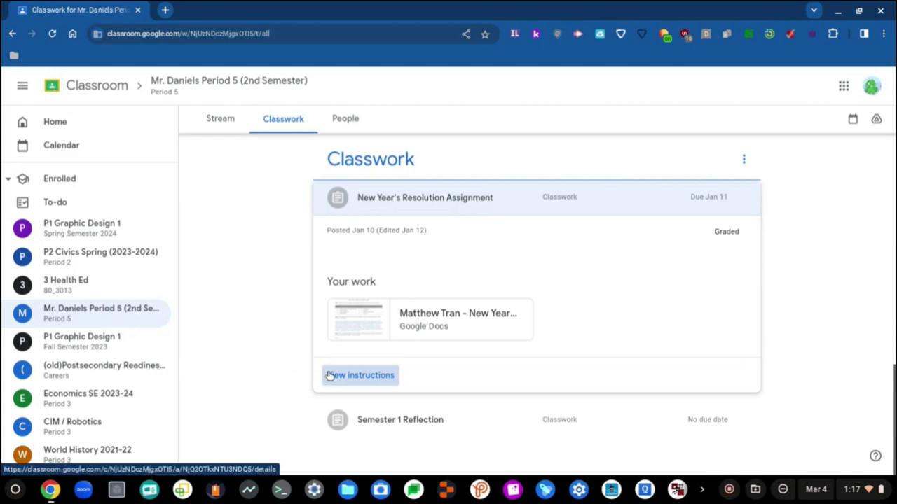
{"action": "left_click", "coordinate": [272, 81]}
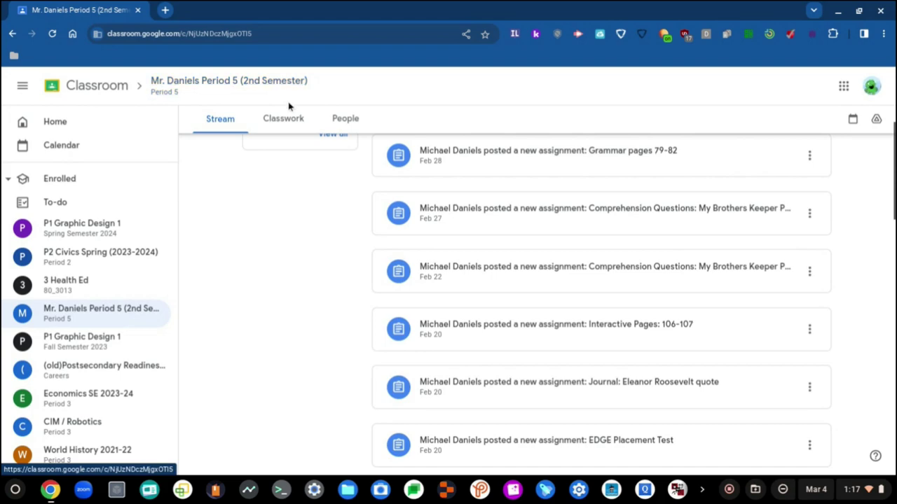
{"action": "left_click", "coordinate": [288, 118]}
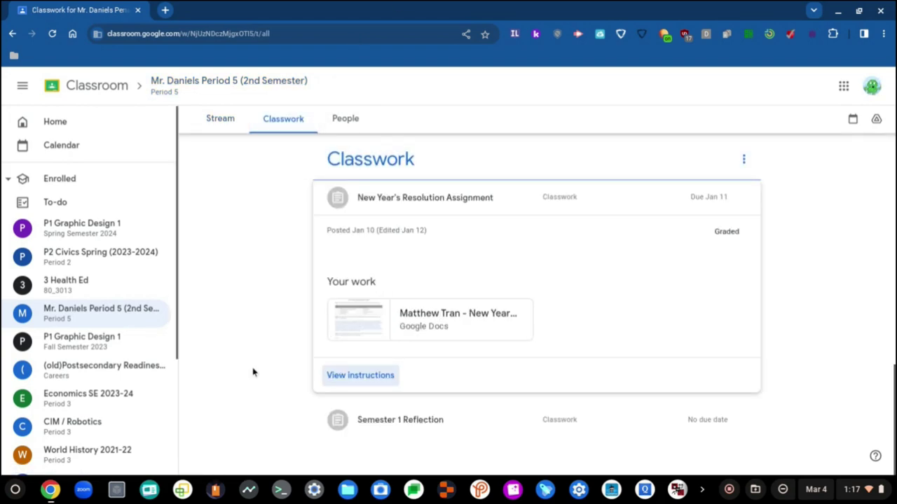
{"action": "scroll", "coordinate": [253, 372], "scroll_direction": "up", "scroll_amount": 3}
{"action": "scroll", "coordinate": [269, 298], "scroll_direction": "up", "scroll_amount": 4}
{"action": "scroll", "coordinate": [268, 298], "scroll_direction": "up", "scroll_amount": 10}
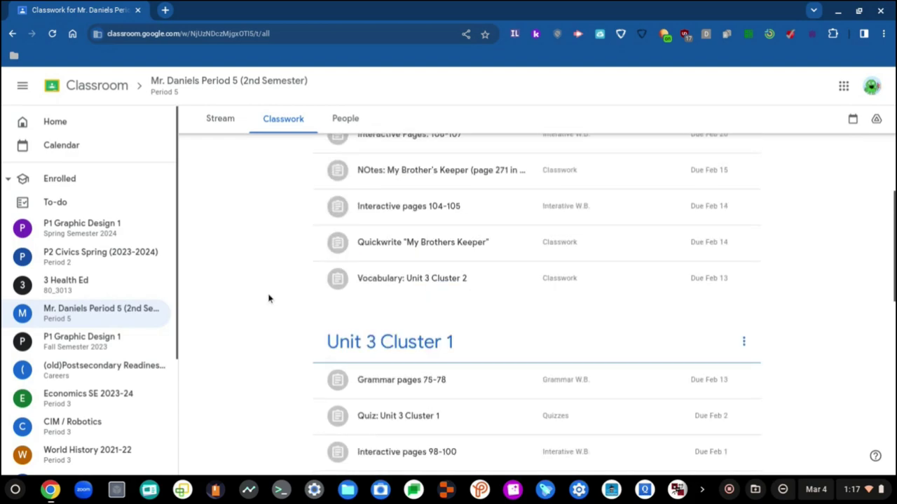
- Switch the Period 5 class page from Classwork back to its Stream
{"action": "left_click", "coordinate": [210, 118]}
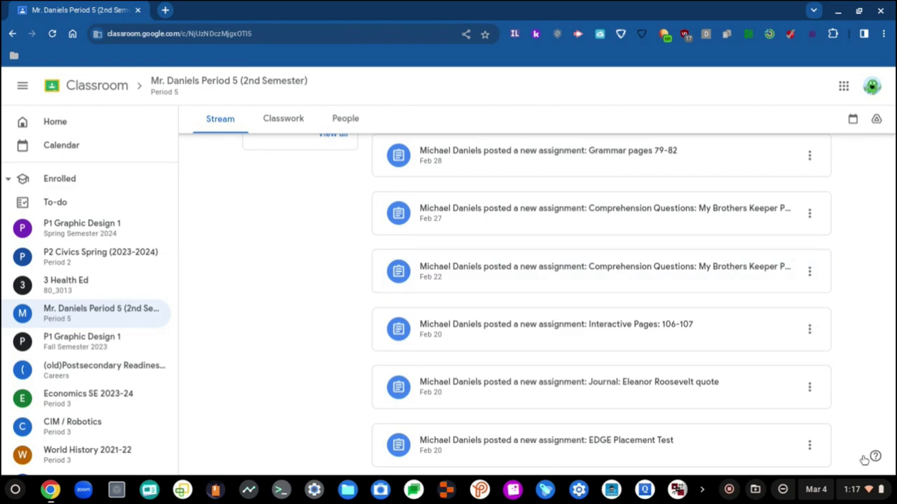
- Glance at the March 2024 system calendar, then close it again
{"action": "left_click", "coordinate": [825, 496]}
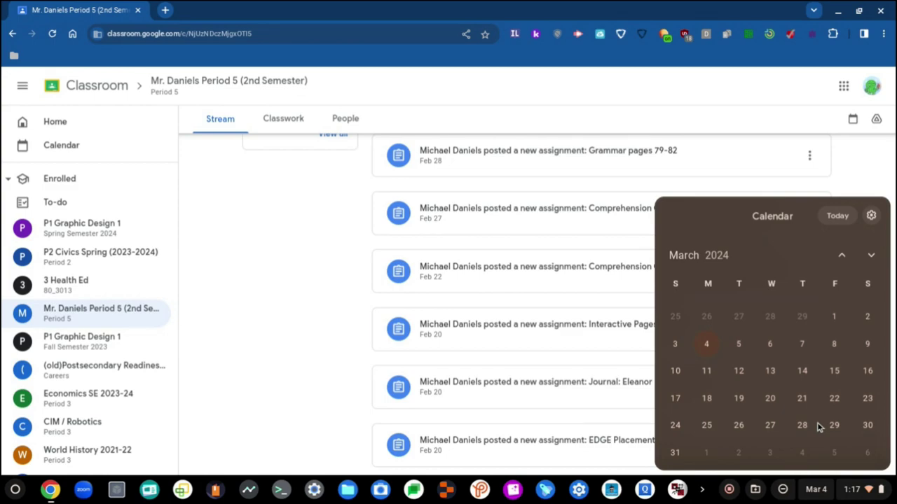
{"action": "left_click", "coordinate": [304, 243]}
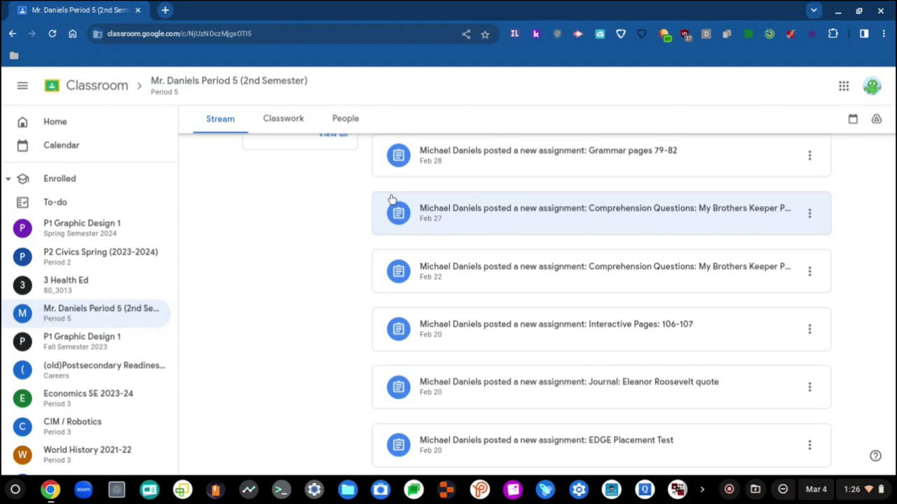
{"action": "left_click", "coordinate": [391, 199]}
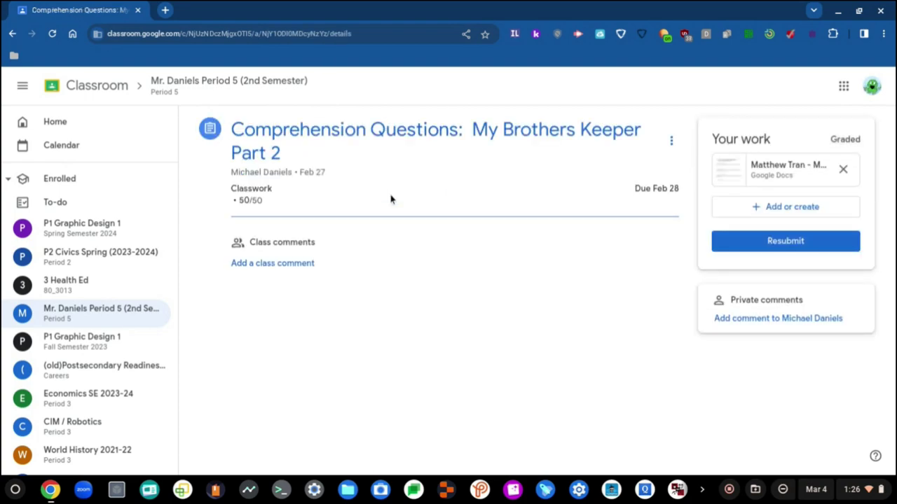
{"action": "left_click", "coordinate": [246, 84]}
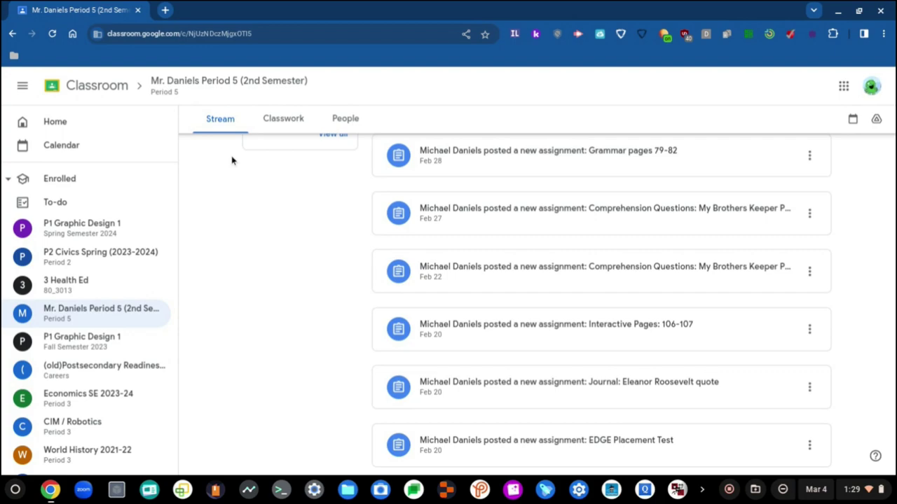
{"action": "scroll", "coordinate": [504, 244], "scroll_direction": "up", "scroll_amount": 2}
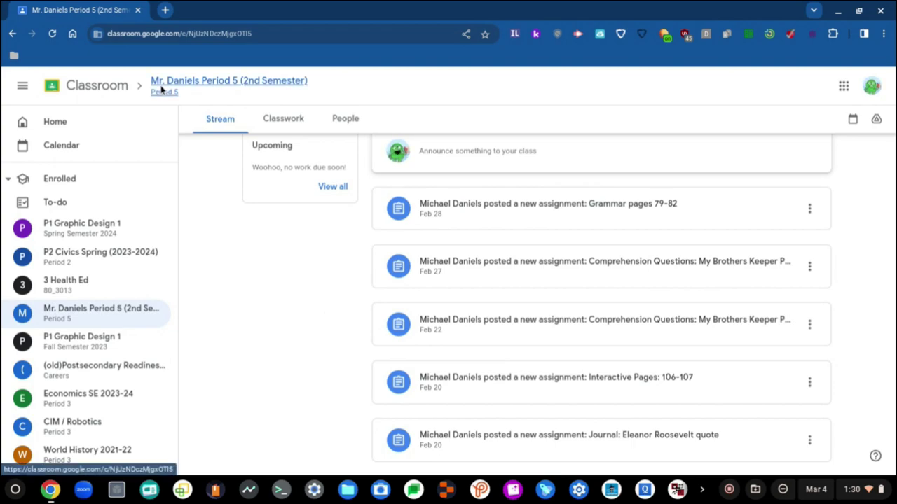
- Refresh the class stream and open the 80-point Writing: "My Brothers Keeper" assignment
{"action": "left_click", "coordinate": [49, 34]}
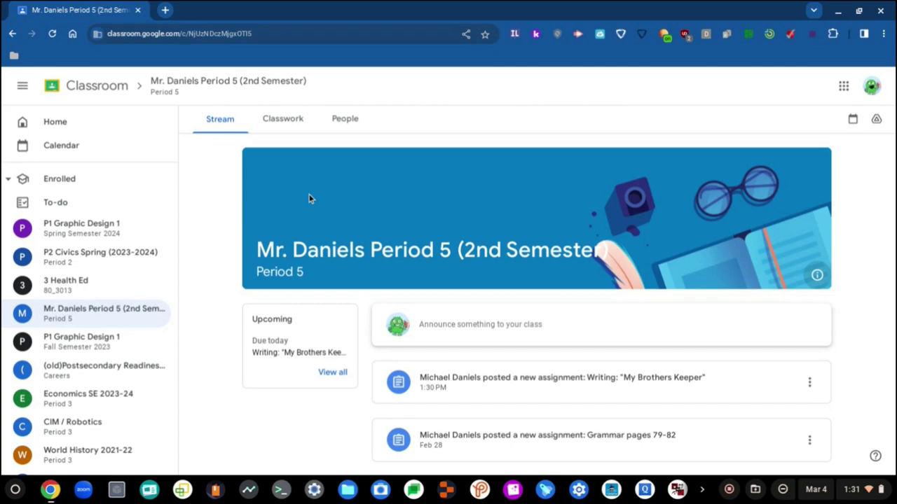
{"action": "scroll", "coordinate": [309, 199], "scroll_direction": "down", "scroll_amount": 2}
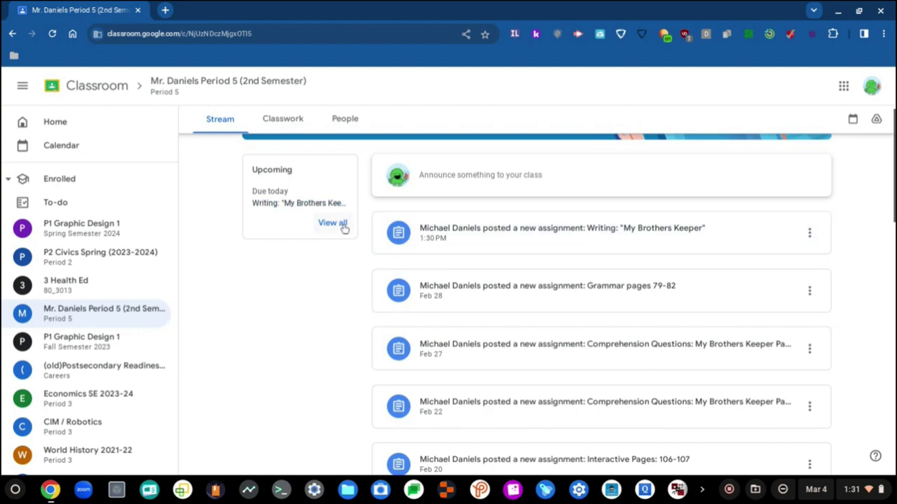
{"action": "left_click", "coordinate": [326, 208]}
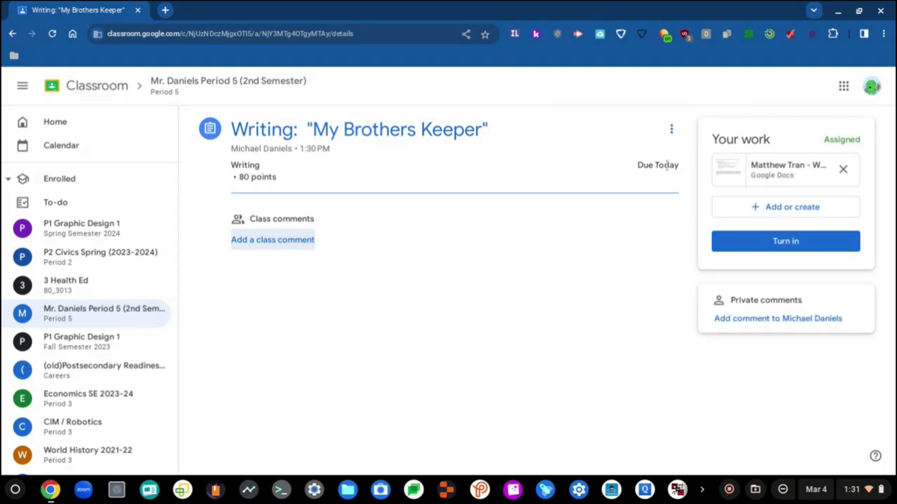
- Open the attached My Brothers Keeper Doc and add a new line below the prompt question
{"action": "left_click", "coordinate": [740, 171]}
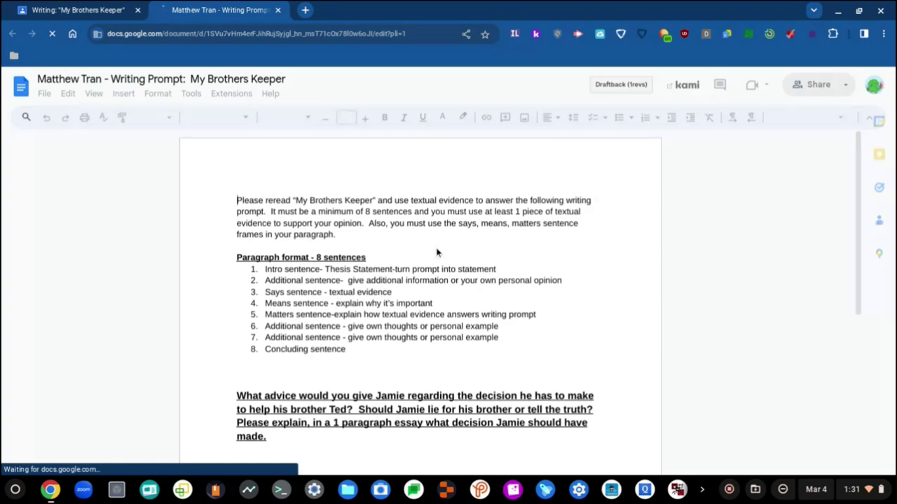
{"action": "scroll", "coordinate": [171, 327], "scroll_direction": "down", "scroll_amount": 2}
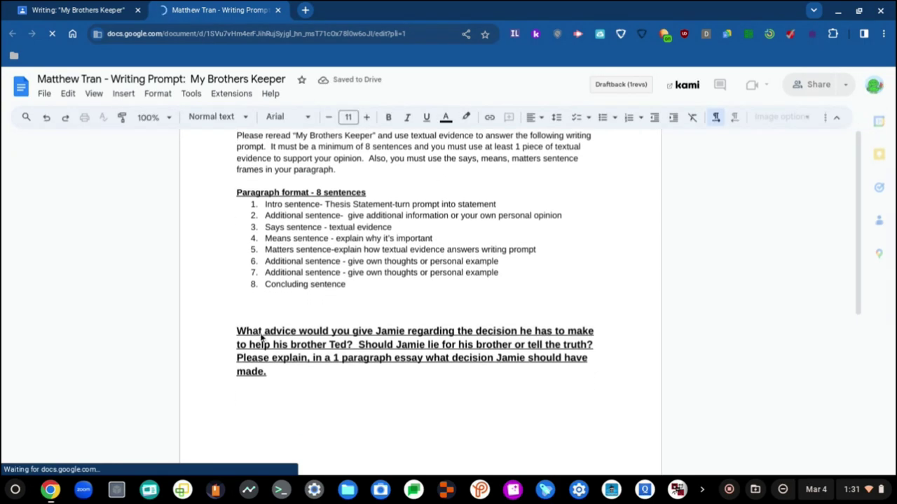
{"action": "scroll", "coordinate": [261, 338], "scroll_direction": "down", "scroll_amount": 2}
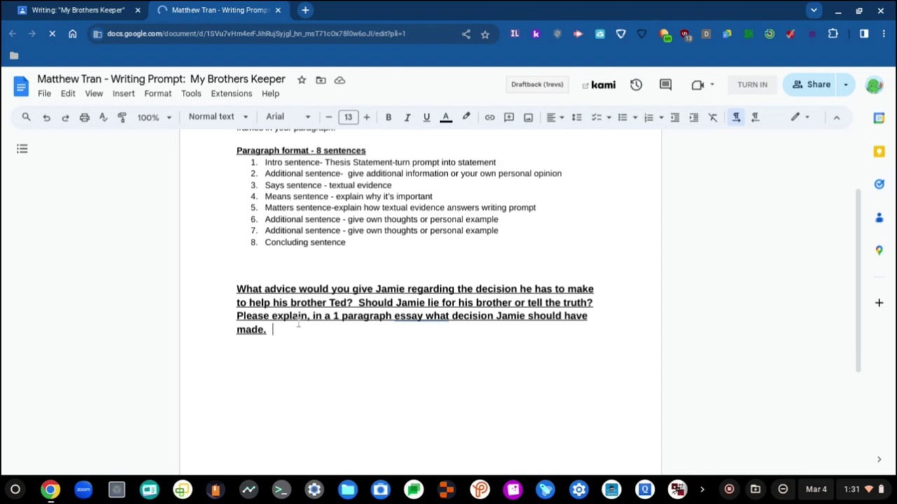
{"action": "key", "text": "Return"}
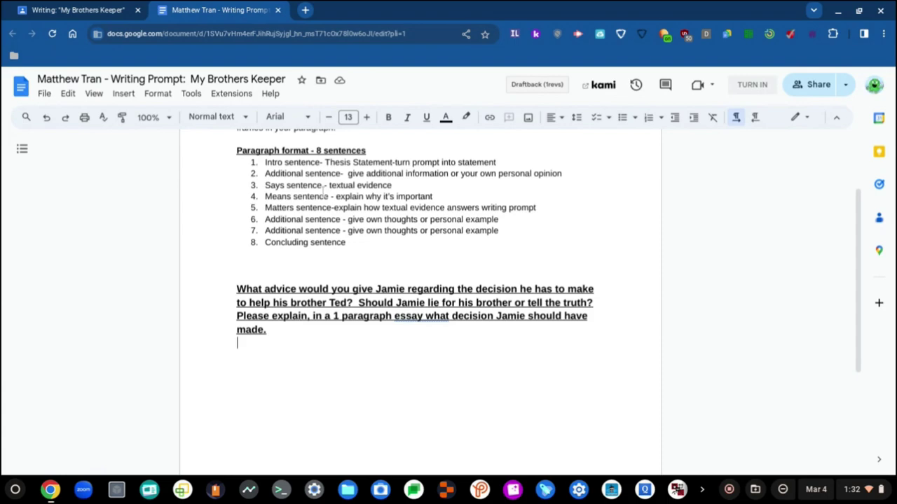
- Browse the highlight and text colour palettes, then add another blank line
{"action": "left_click", "coordinate": [460, 119]}
{"action": "left_click", "coordinate": [460, 119]}
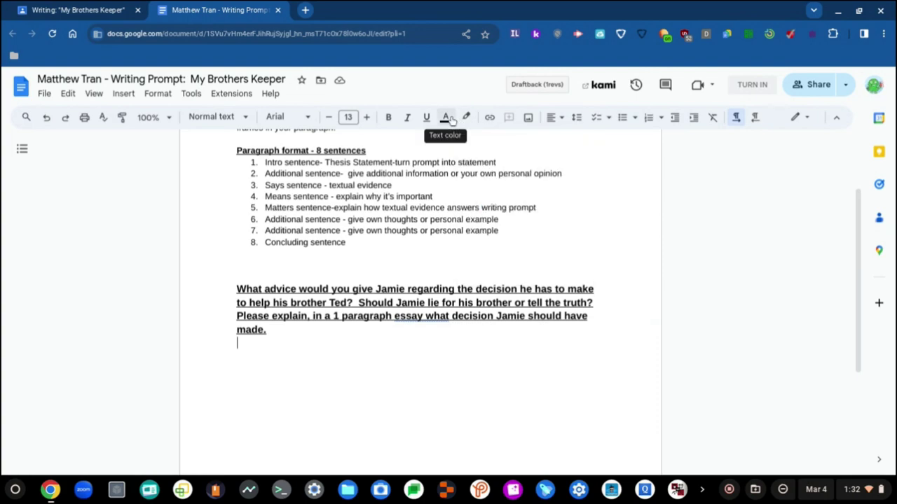
{"action": "left_click", "coordinate": [448, 119]}
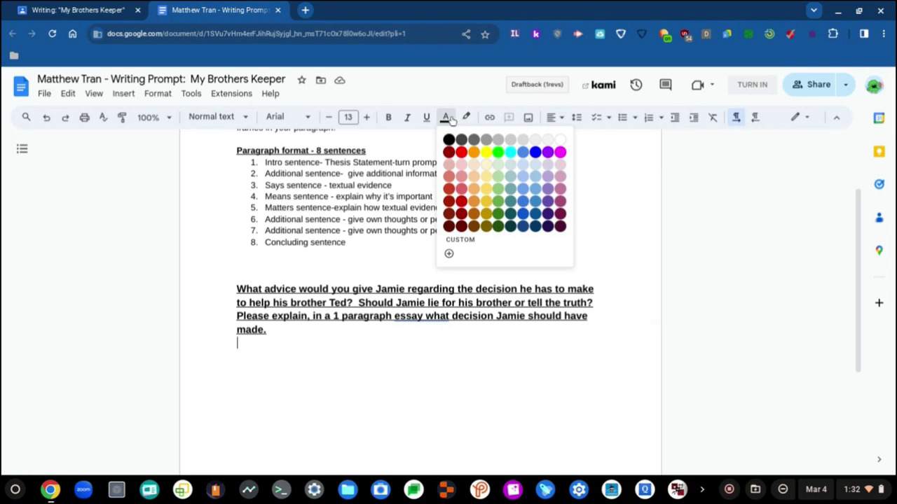
{"action": "left_click", "coordinate": [329, 361]}
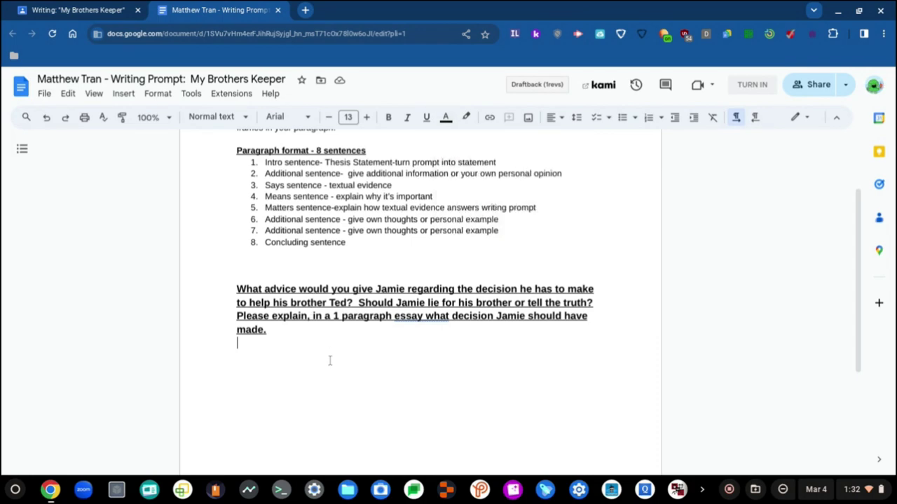
{"action": "key", "text": "Return"}
- Try red text with the word 'Jamie', delete it, and reset the text colour to black
{"action": "left_click", "coordinate": [447, 119]}
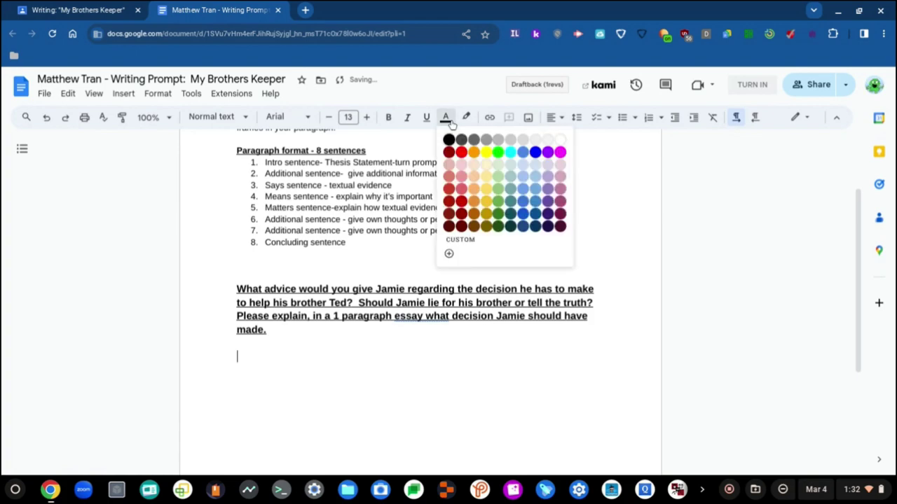
{"action": "left_click", "coordinate": [461, 201]}
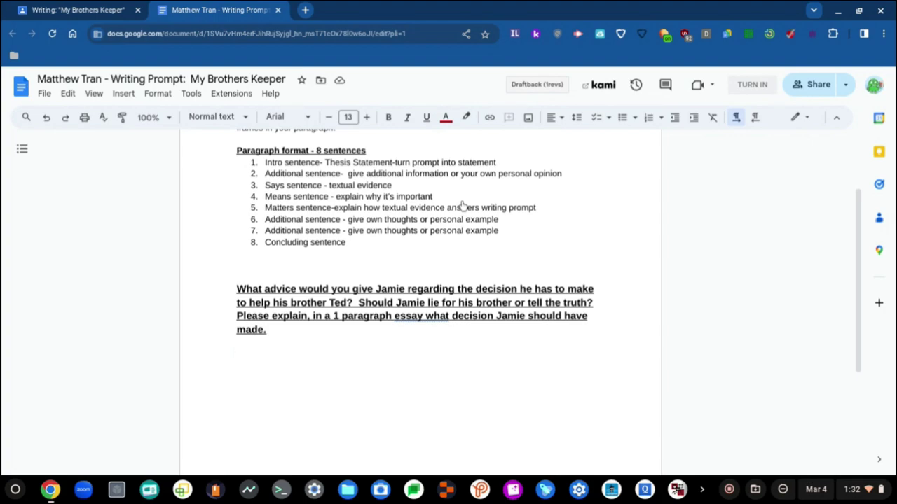
{"action": "type", "text": "Jamie"}
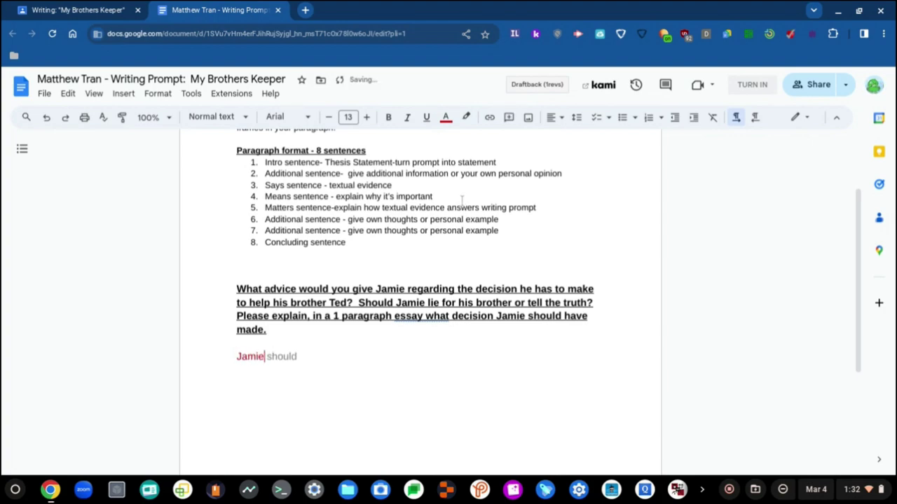
{"action": "key", "text": "ctrl+BackSpace"}
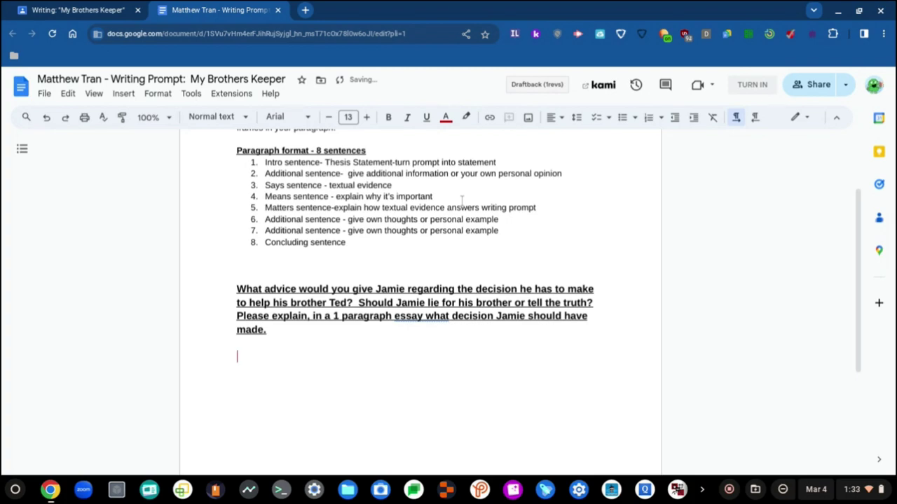
{"action": "left_click", "coordinate": [444, 117]}
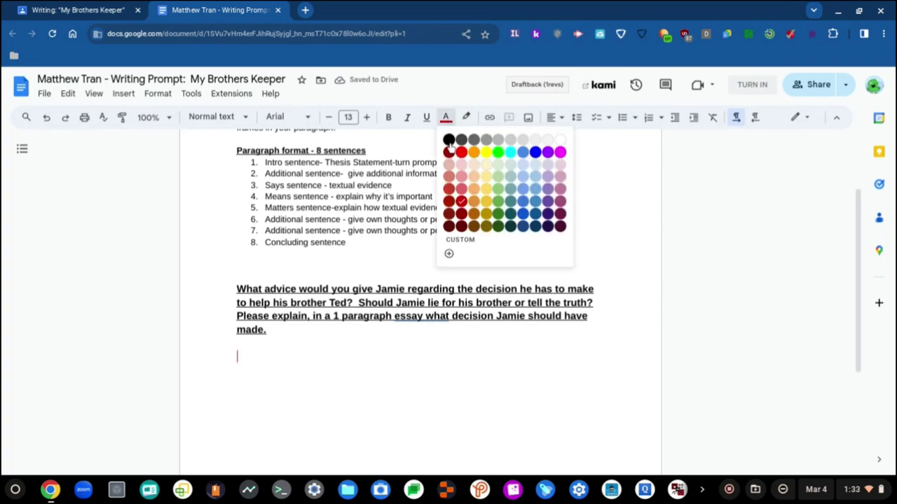
{"action": "left_click", "coordinate": [448, 140]}
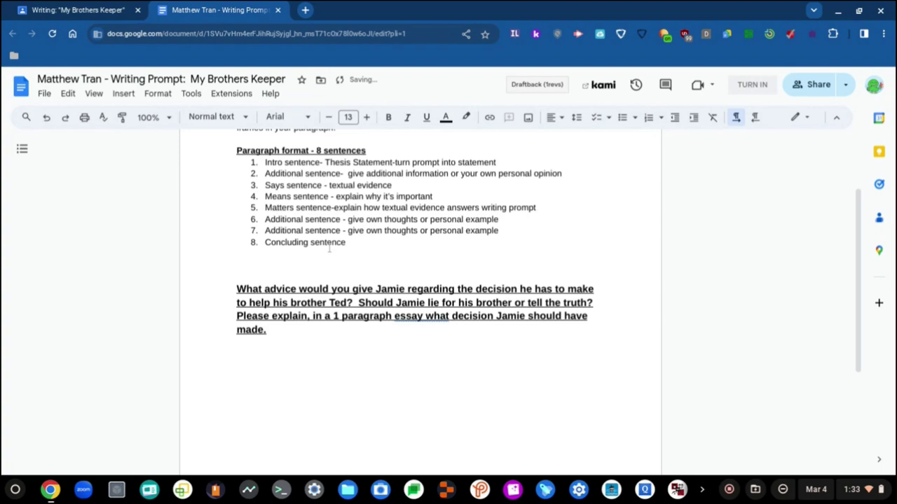
- Type the answer about Ted's lawyer asking Jamie to lie, ending 'because Ted was too afraid to tell the truth.'
{"action": "type", "text": "Jamie"}
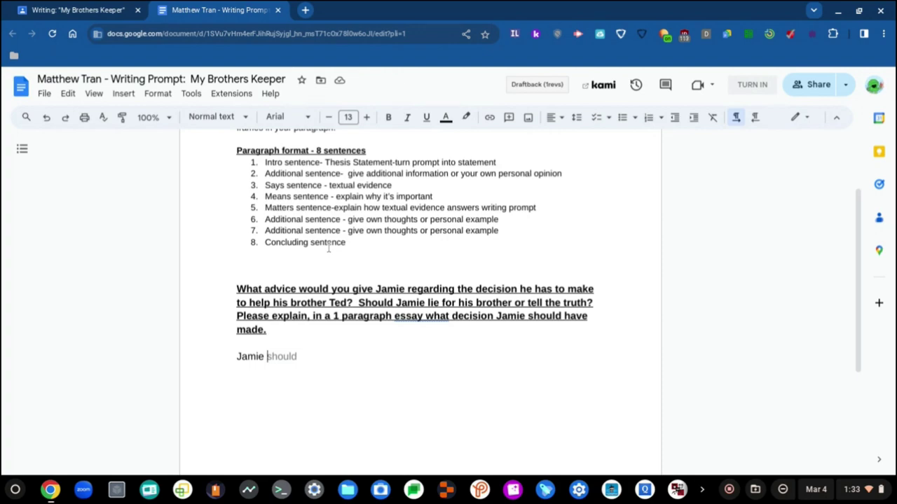
{"action": "type", "text": "de"}
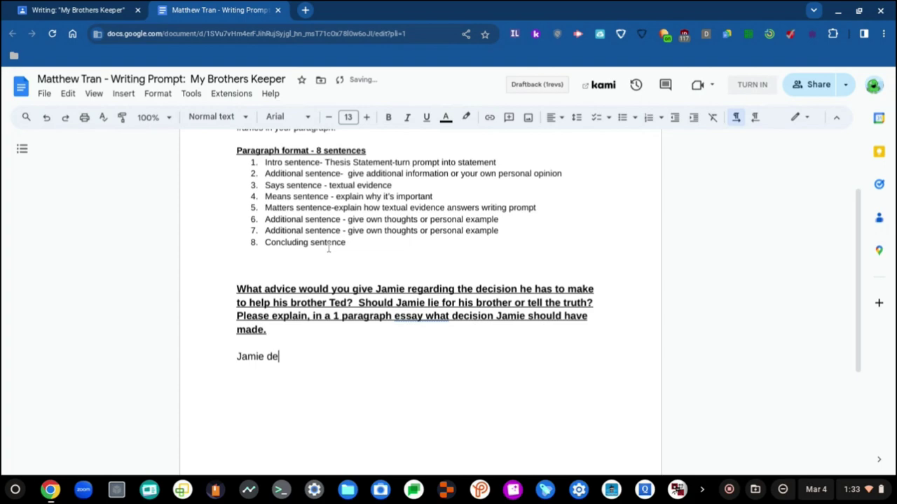
{"action": "type", "text": "cided to lie"}
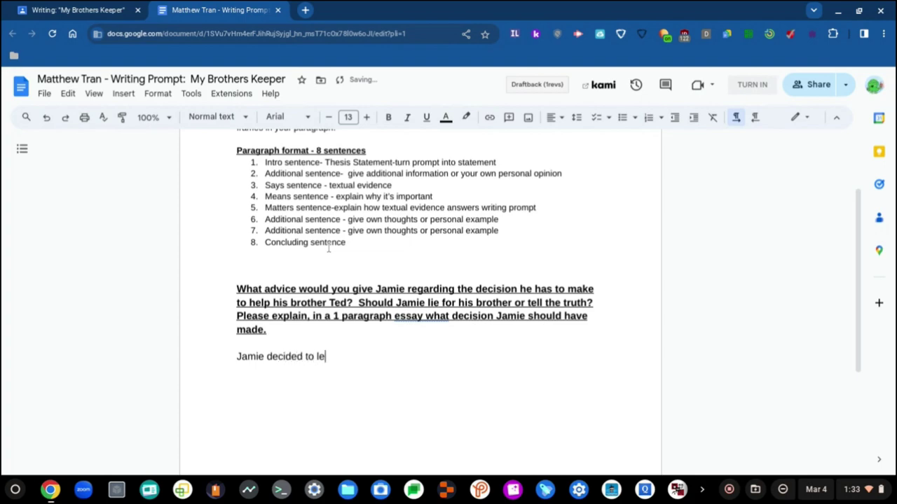
{"action": "key", "text": "BackSpace"}
{"action": "key", "text": "BackSpace"}
{"action": "type", "text": "lie to his brother Ted after h"}
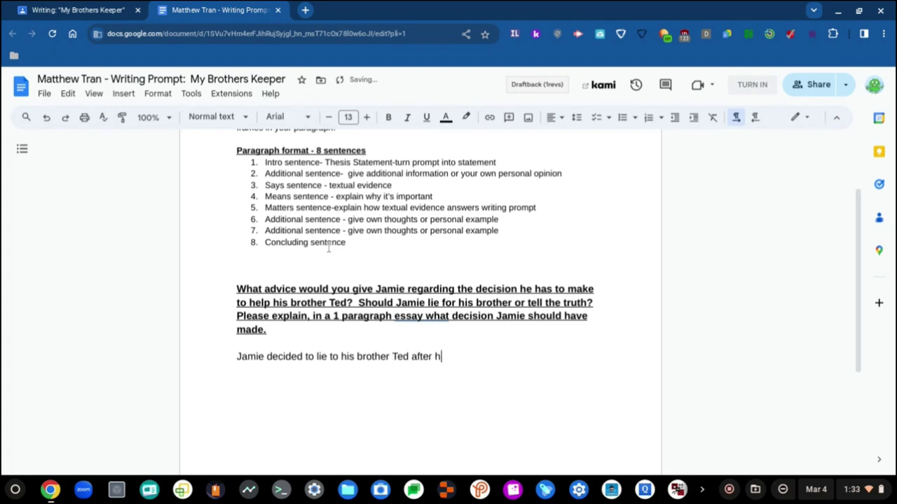
{"action": "key", "text": "BackSpace"}
{"action": "type", "text": "Ted's lawyer"}
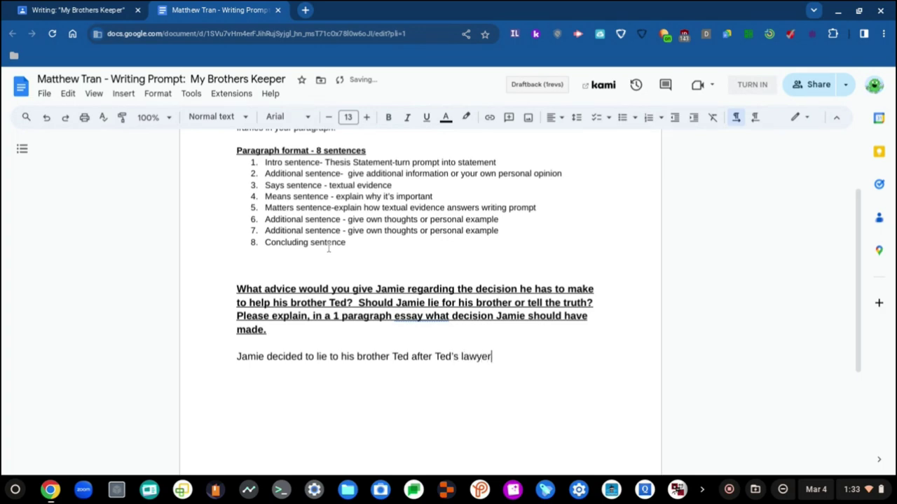
{"action": "type", "text": " asked "}
{"action": "type", "text": "Jamie to lie for"}
{"action": "type", "text": " his brothe"}
{"action": "type", "text": "r. Jamie"}
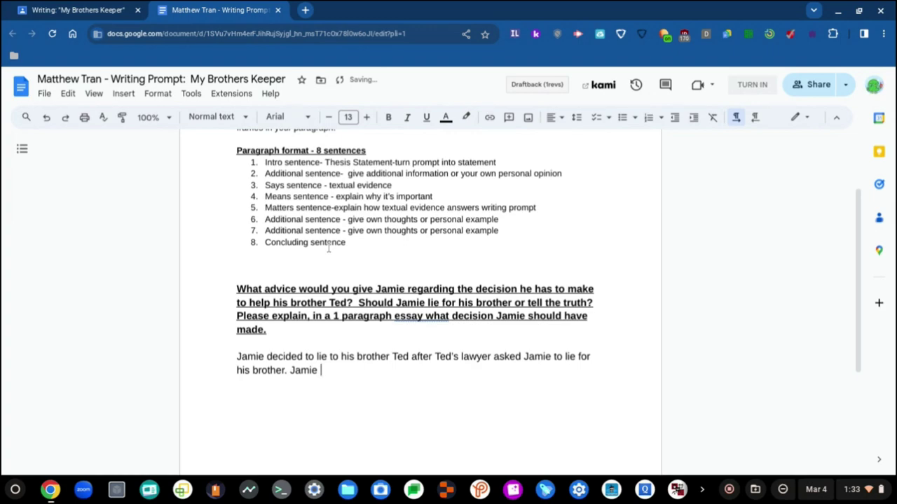
{"action": "type", "text": " had to lie to pro"}
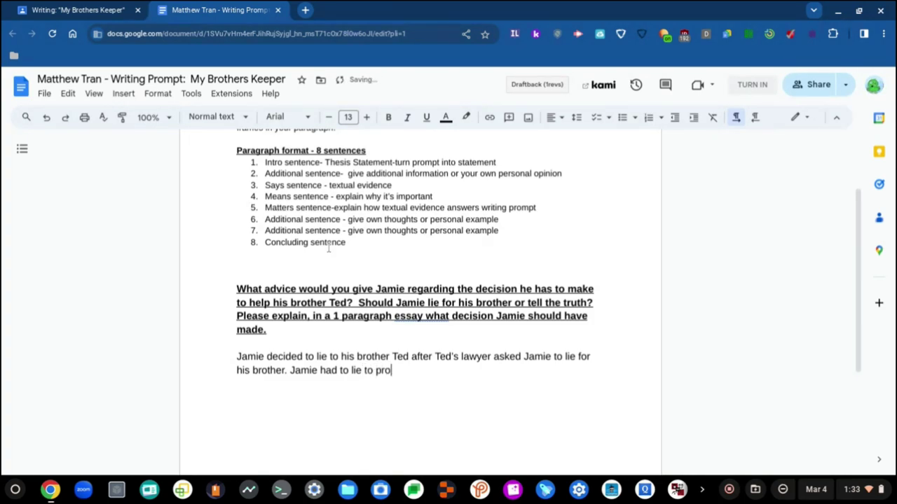
{"action": "type", "text": "tect Ted from the truth "}
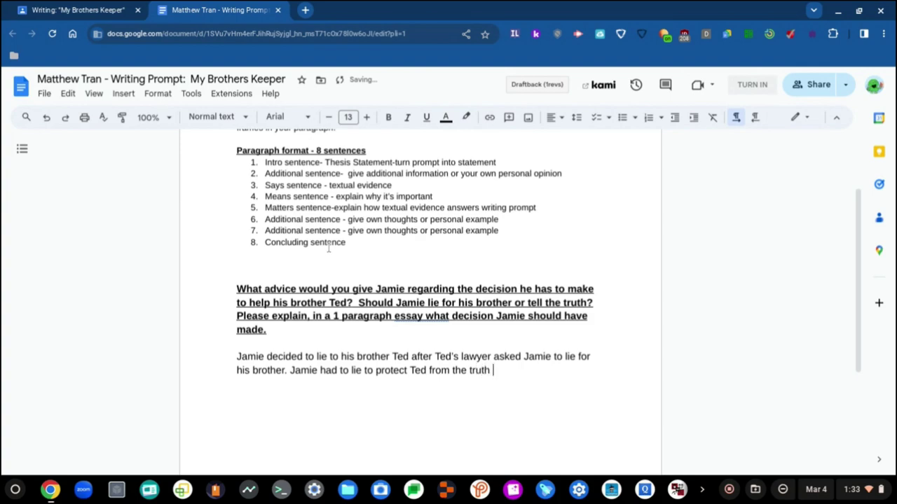
{"action": "type", "text": "or to cover up the lie."}
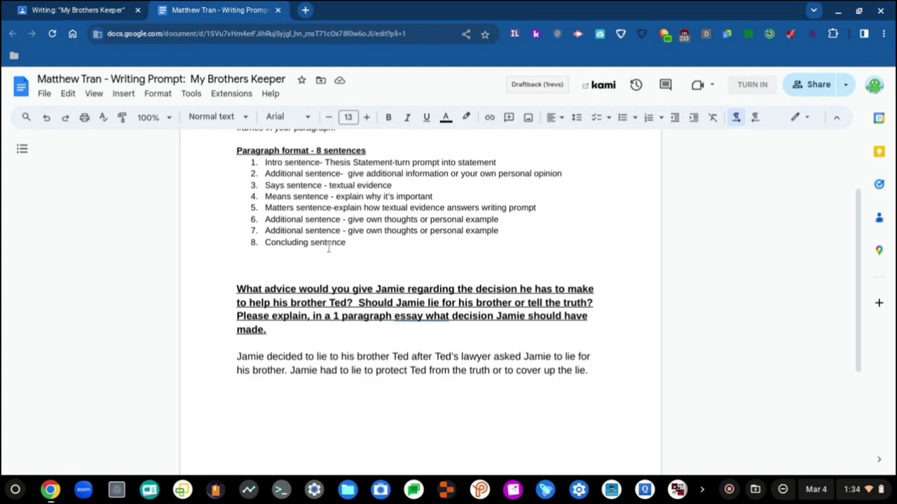
{"action": "type", "text": "Beca"}
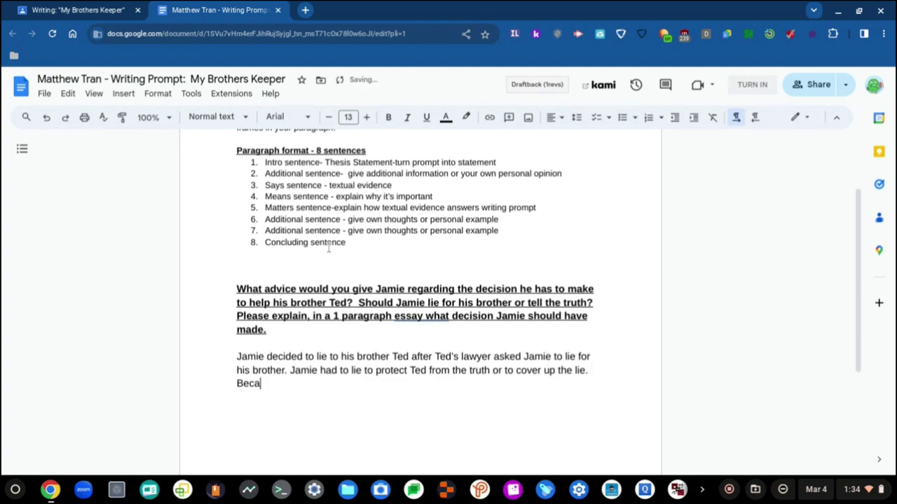
{"action": "key", "text": "BackSpace"}
{"action": "key", "text": "BackSpace"}
{"action": "key", "text": "BackSpace"}
{"action": "key", "text": "BackSpace"}
{"action": "key", "text": "BackSpace"}
{"action": "key", "text": "BackSpace"}
{"action": "type", "text": "because Ted "}
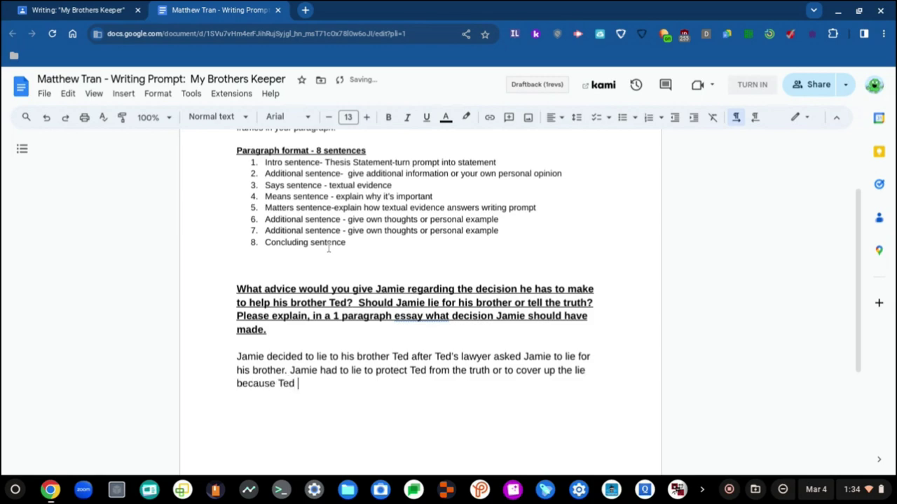
{"action": "type", "text": "was too afraid"}
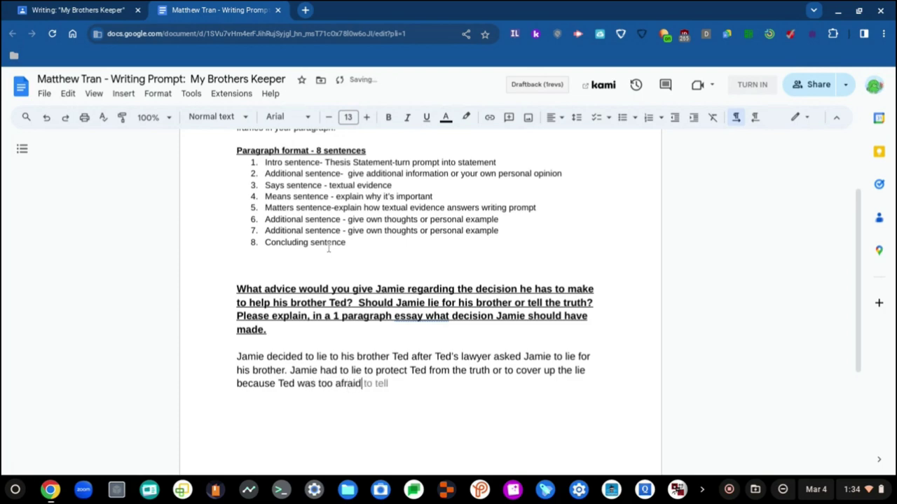
{"action": "type", "text": " to tell the truth"}
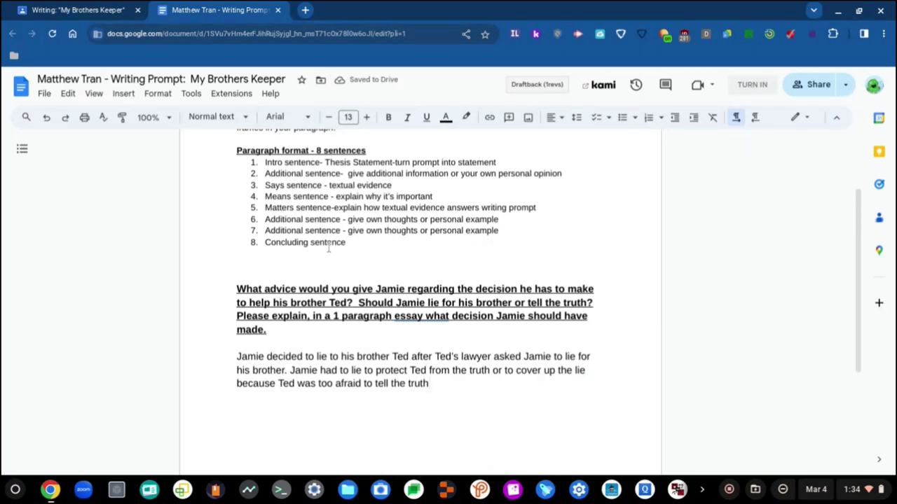
{"action": "type", "text": "."}
- Add the sentence that Ted should own up and tell the truth to avoid consequences later in life
{"action": "type", "text": "I think that T"}
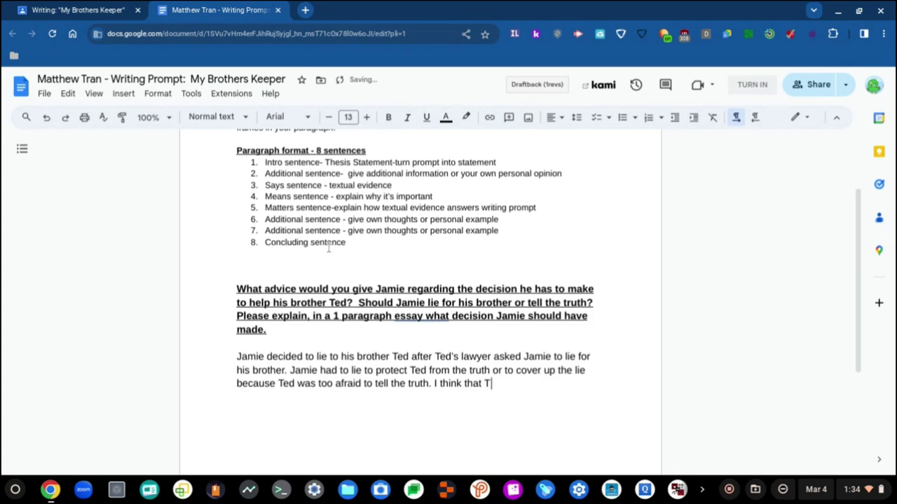
{"action": "type", "text": "ed should re"}
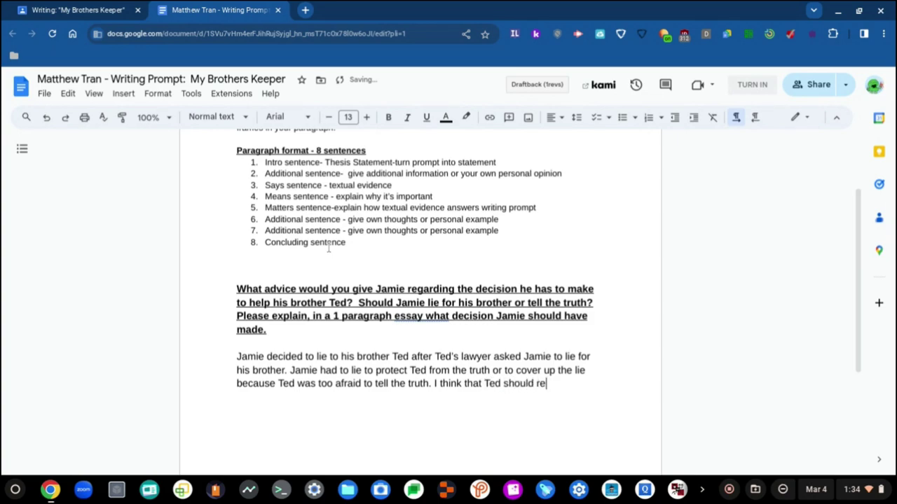
{"action": "type", "text": "ally own up to h"}
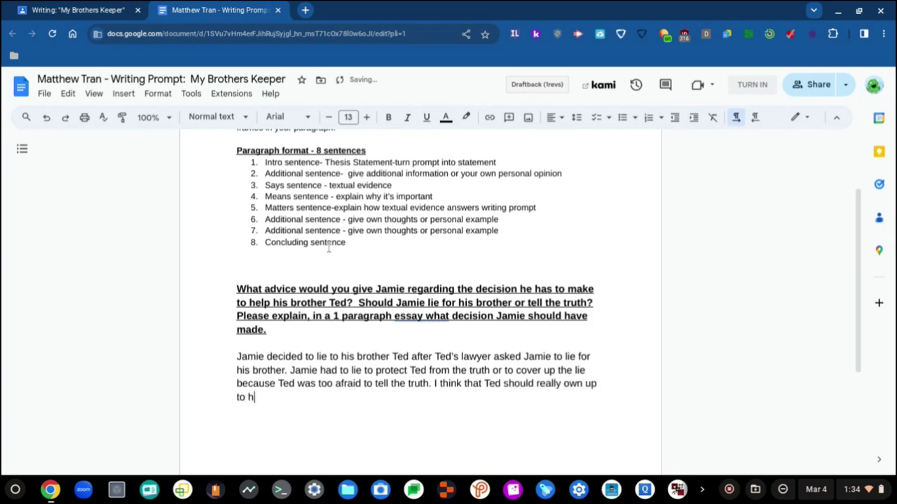
{"action": "type", "text": "is actions and shou"}
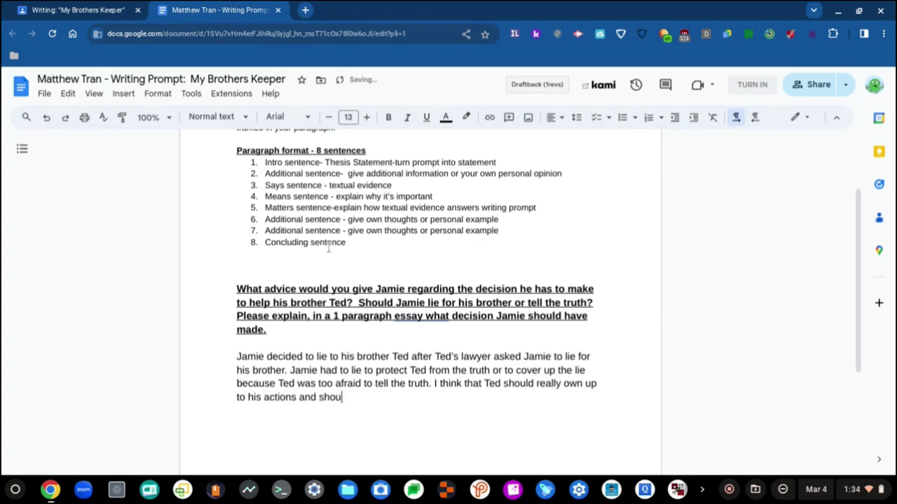
{"action": "type", "text": "ld start telling the"}
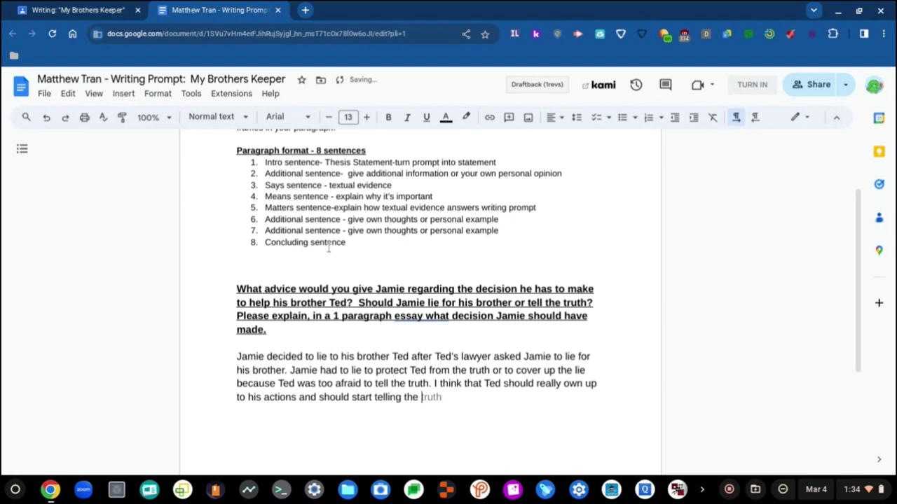
{"action": "key", "text": "Tab"}
{"action": "type", "text": "and nothing bu"}
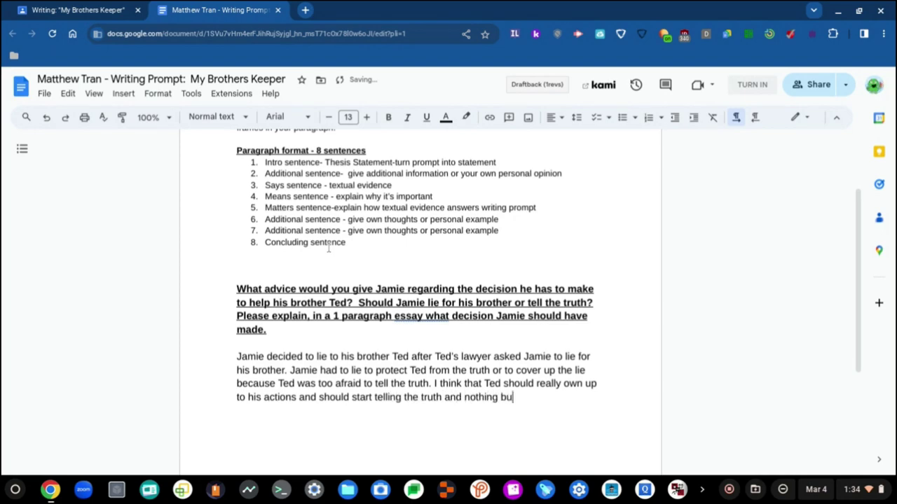
{"action": "type", "text": "t the truth "}
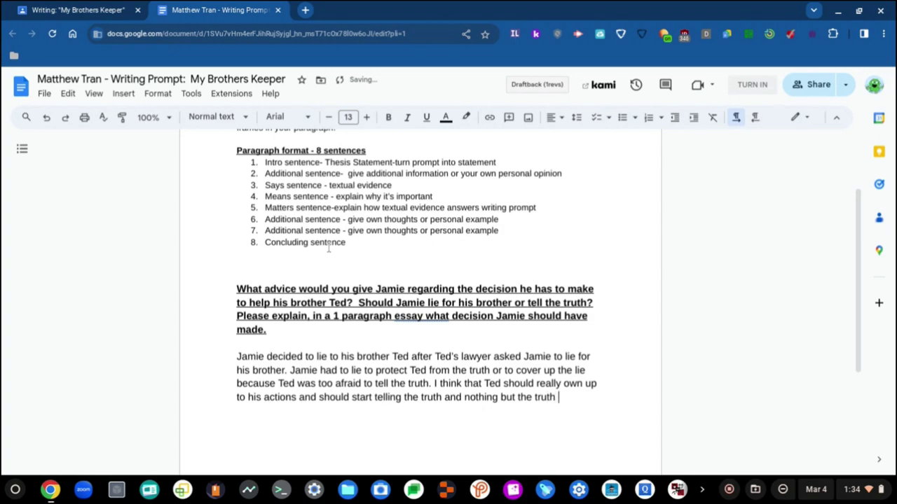
{"action": "type", "text": "so that he wou"}
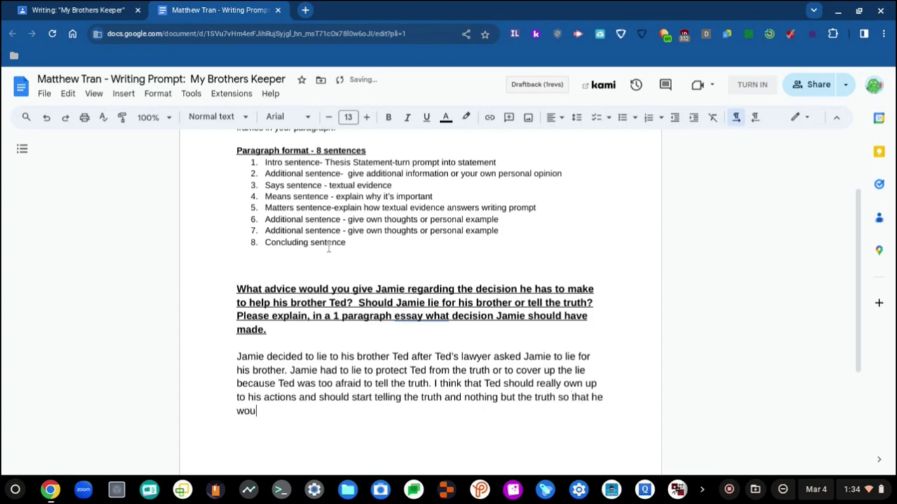
{"action": "type", "text": "ldn't have to face the"}
{"action": "key", "text": "Tab"}
{"action": "type", "text": "in the futu"}
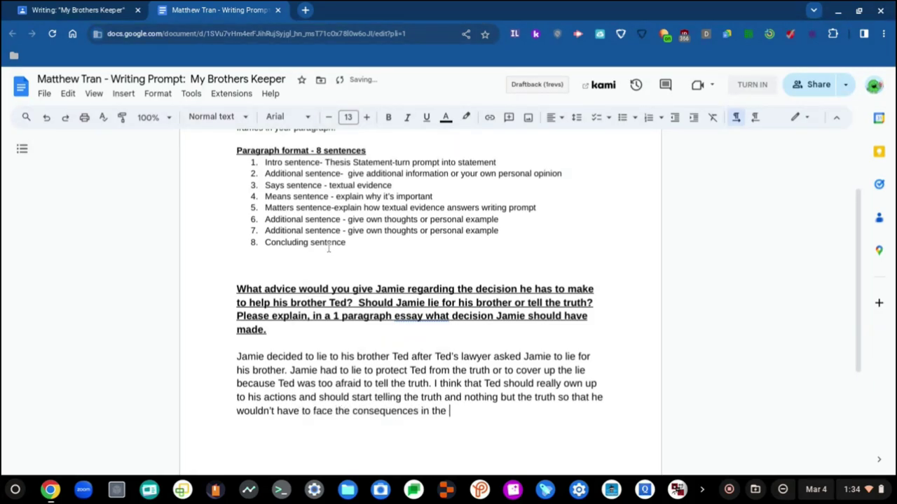
{"action": "key", "text": "BackSpace"}
{"action": "key", "text": "BackSpace"}
{"action": "key", "text": "BackSpace"}
{"action": "key", "text": "BackSpace"}
{"action": "key", "text": "BackSpace"}
{"action": "key", "text": "BackSpace"}
{"action": "key", "text": "BackSpace"}
{"action": "key", "text": "BackSpace"}
{"action": "key", "text": "BackSpace"}
{"action": "key", "text": "BackSpace"}
{"action": "key", "text": "BackSpace"}
{"action": "type", "text": "later in life."}
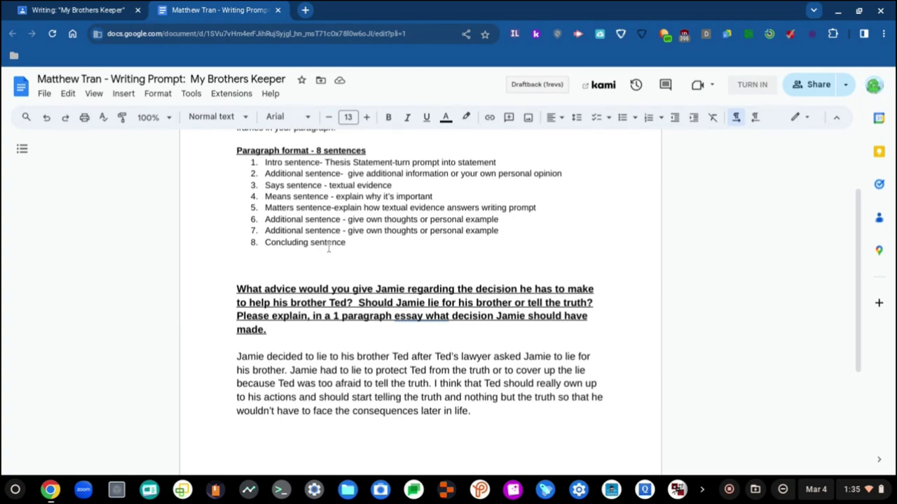
{"action": "type", "text": "\""}
{"action": "key", "text": "Left"}
- Start an evidence sentence with 'According to the author,' just before the empty quotation marks
{"action": "type", "text": "Thi"}
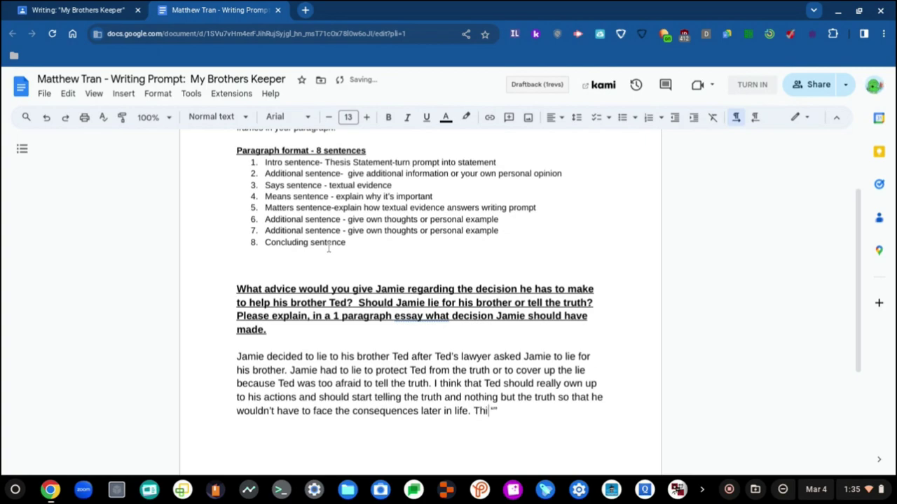
{"action": "key", "text": "BackSpace"}
{"action": "key", "text": "BackSpace"}
{"action": "key", "text": "BackSpace"}
{"action": "type", "text": "Accordn"}
{"action": "key", "text": "BackSpace"}
{"action": "type", "text": "ing to the auth"}
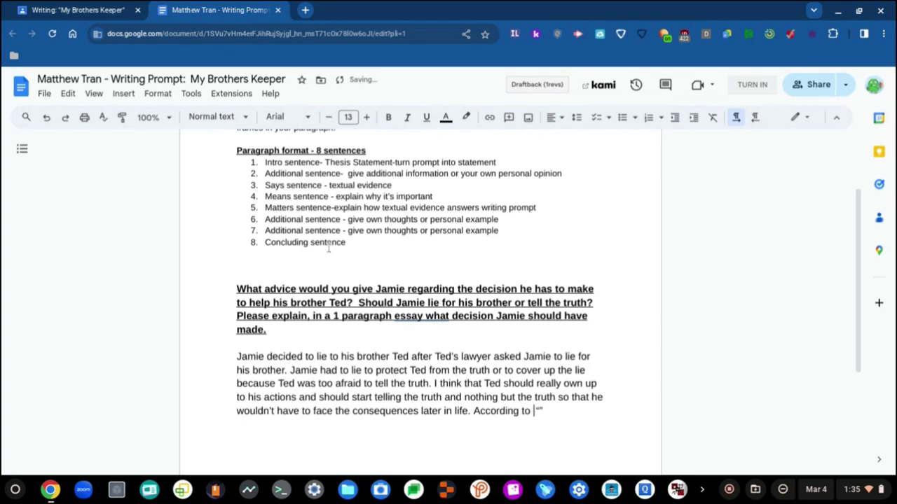
{"action": "type", "text": "or"}
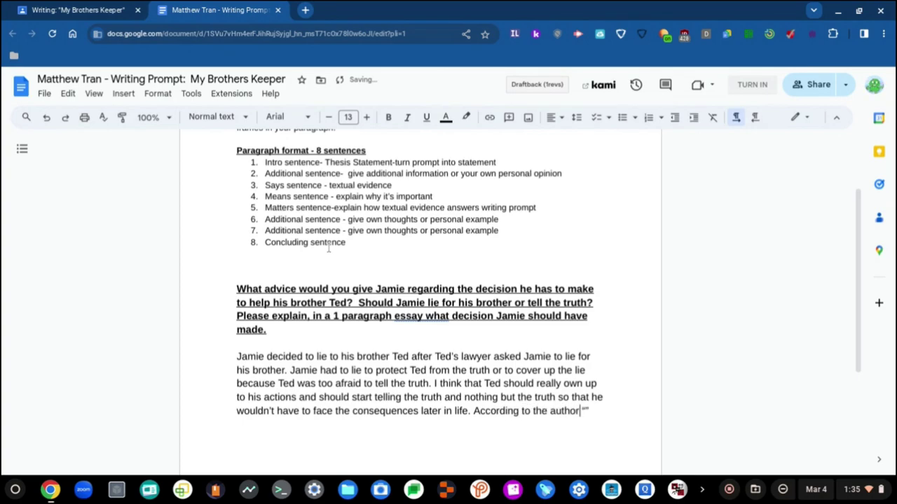
{"action": "type", "text": ","}
{"action": "key", "text": "Right"}
{"action": "type", "text": "”"}
{"action": "type", "text": "\""}
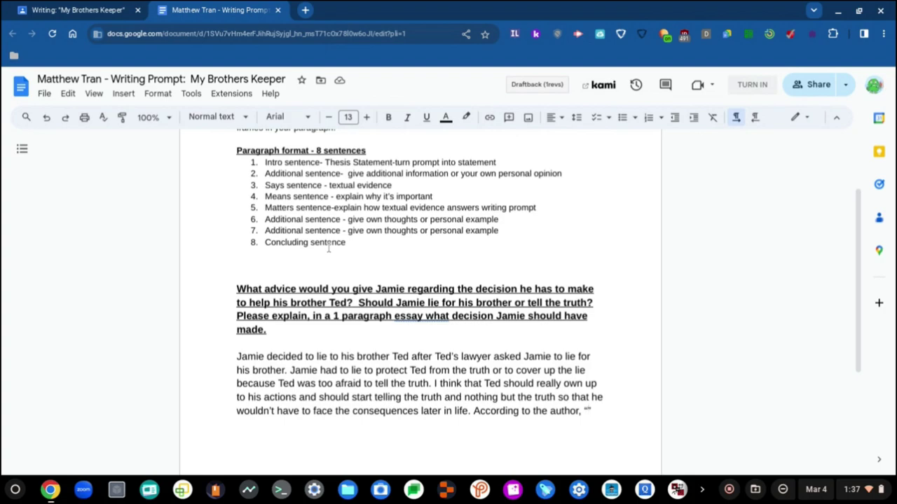
{"action": "type", "text": "\""}
{"action": "type", "text": "\""}
{"action": "type", "text": "\""}
- Open ClassLink's 'Find your login page' screen in a new tab from the school bookmarks folder
{"action": "key", "text": "ctrl+t"}
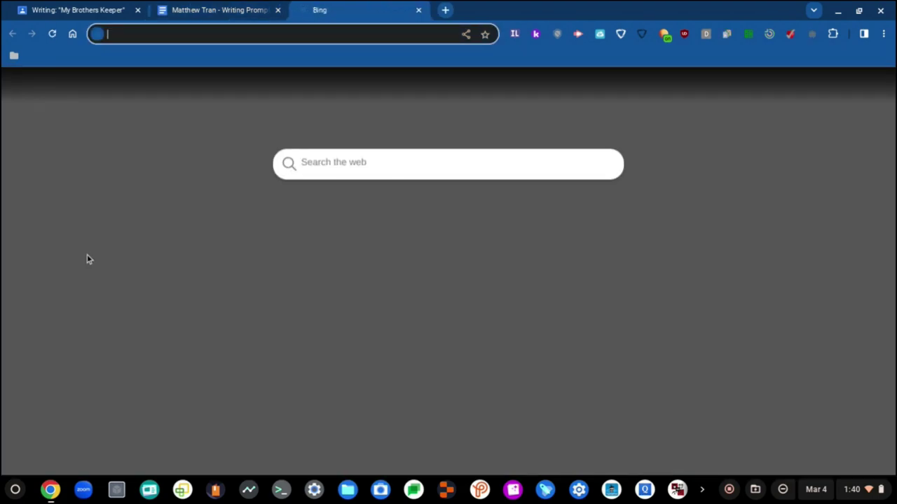
{"action": "type", "text": "classroom.google.com"}
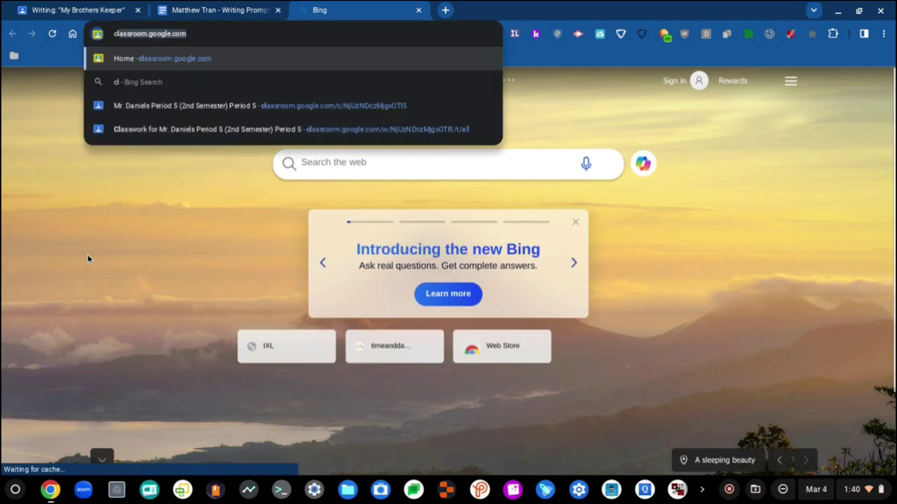
{"action": "left_click", "coordinate": [14, 55]}
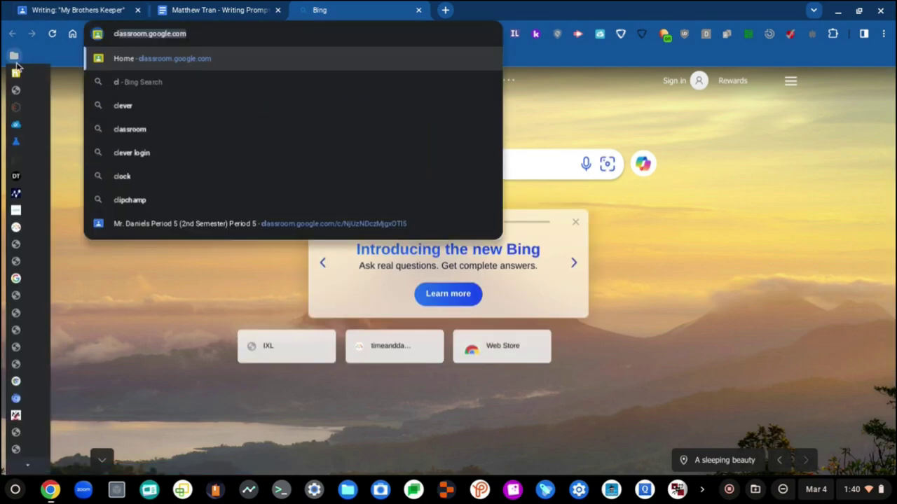
{"action": "left_click", "coordinate": [21, 126]}
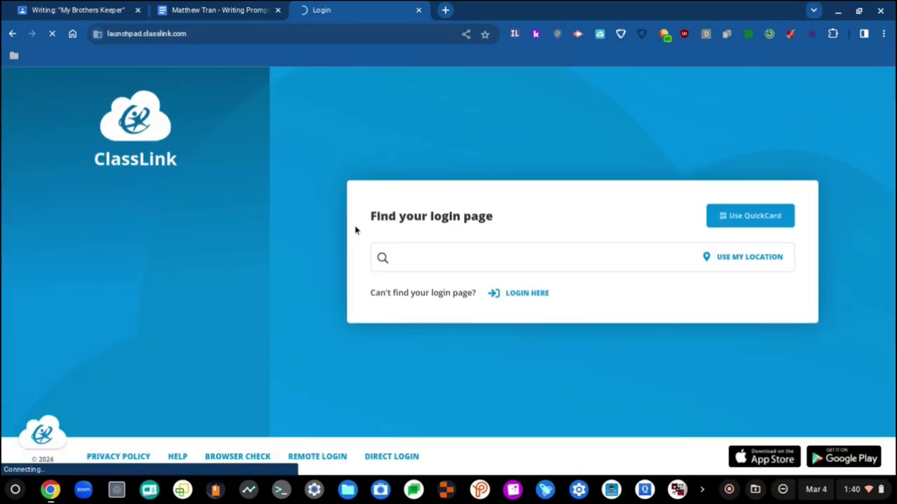
- Search 'Bolsa Grande' and choose Bolsa Grande High's ClassLink login page
{"action": "left_click", "coordinate": [444, 250]}
{"action": "type", "text": "Bo"}
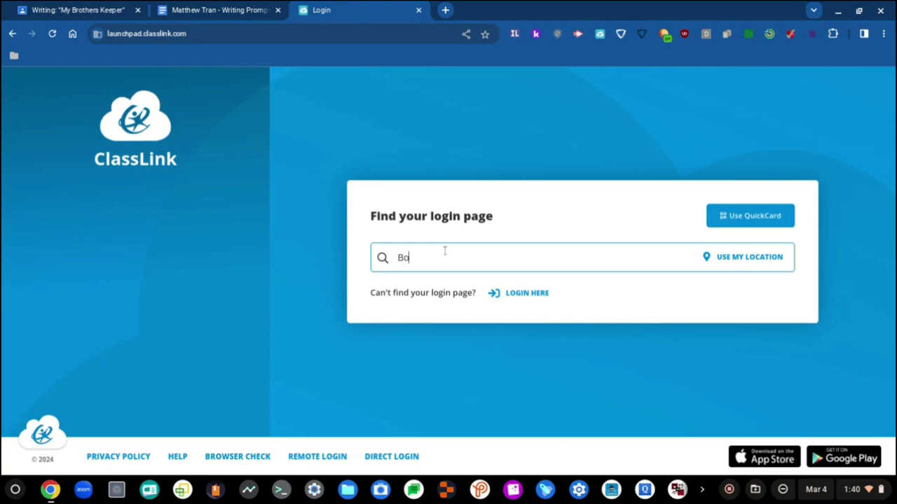
{"action": "type", "text": "lsa Grande"}
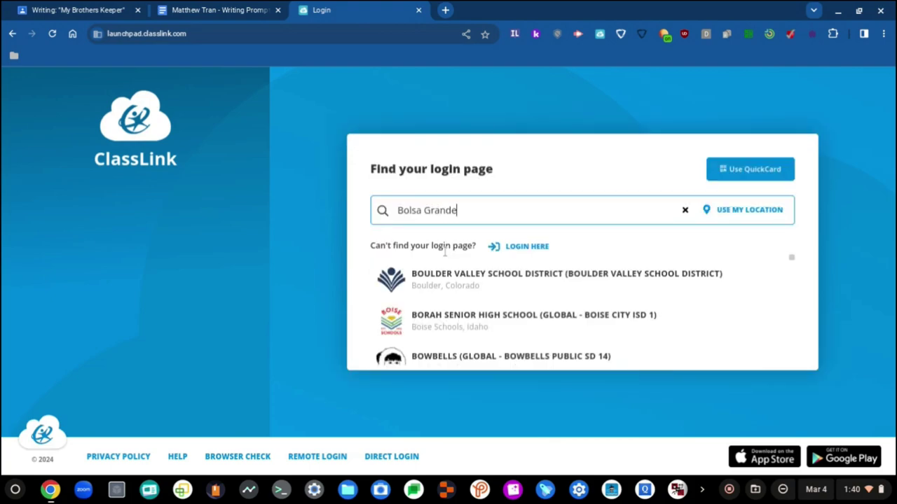
{"action": "left_click", "coordinate": [482, 277]}
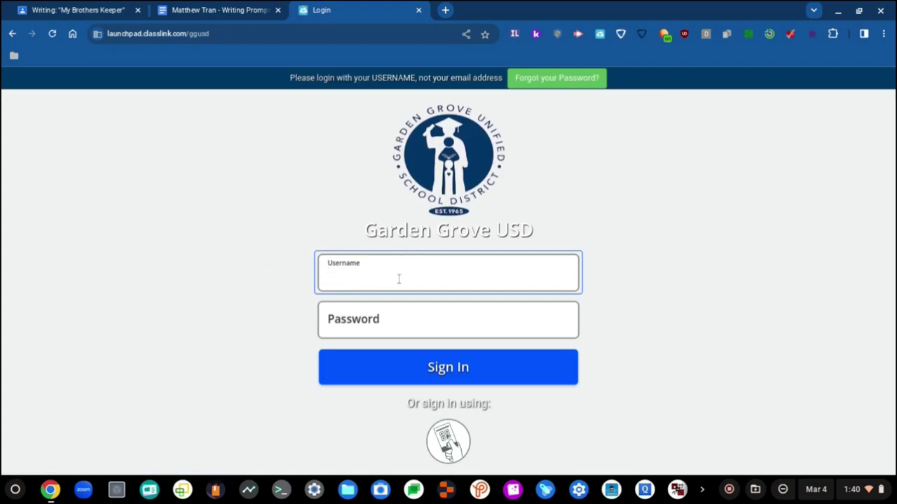
- Sign in with the student's username and password
{"action": "key", "text": "Tab"}
{"action": "type", "text": "•••••"}
{"action": "key", "text": "ctrl+a"}
{"action": "type", "text": "•••••••••"}
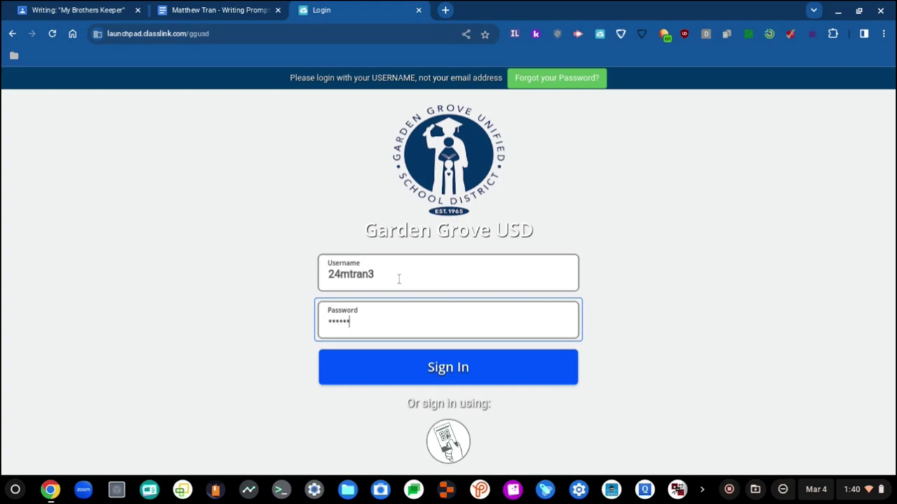
{"action": "type", "text": "•"}
{"action": "key", "text": "Return"}
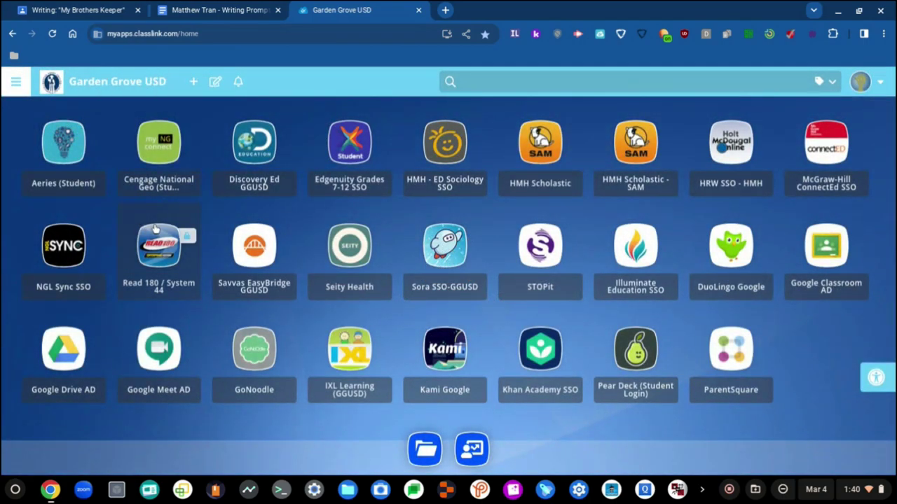
- Launch NGL Sync, close the Garden Grove USD tab, and start the first English C SE z1 5 course
{"action": "left_click", "coordinate": [62, 260]}
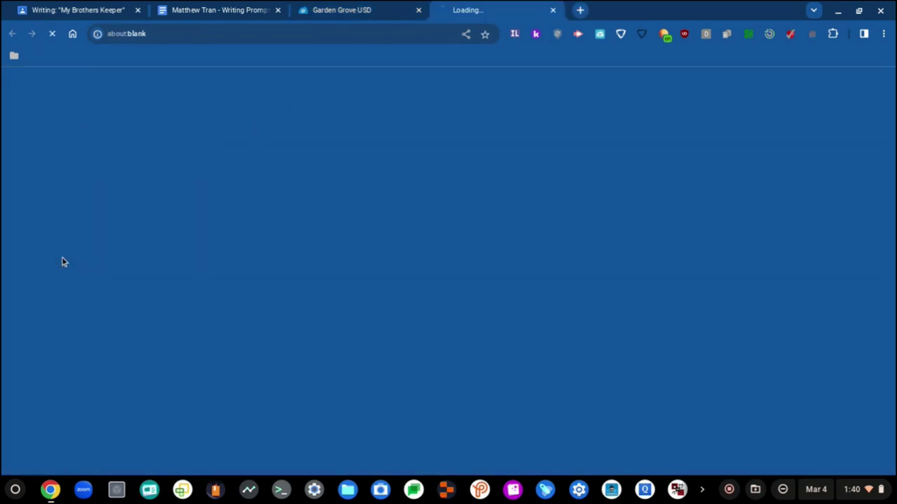
{"action": "left_click", "coordinate": [418, 9]}
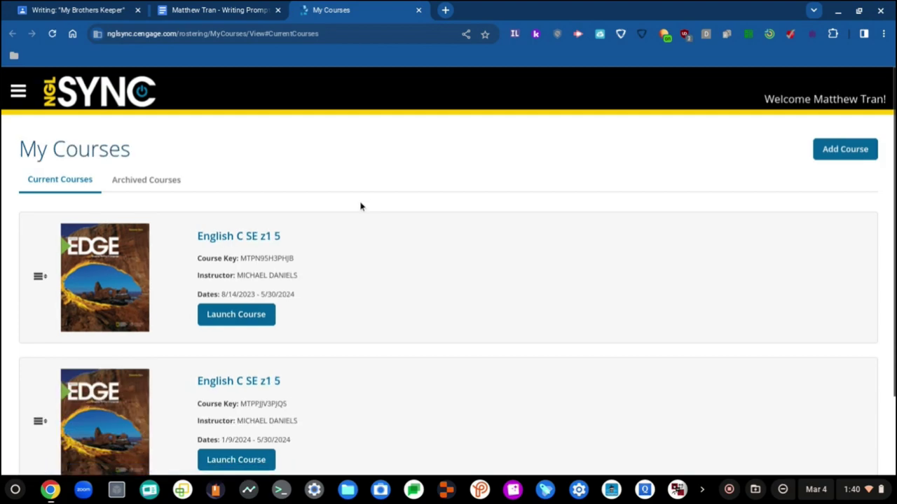
{"action": "scroll", "coordinate": [315, 245], "scroll_direction": "down", "scroll_amount": 1}
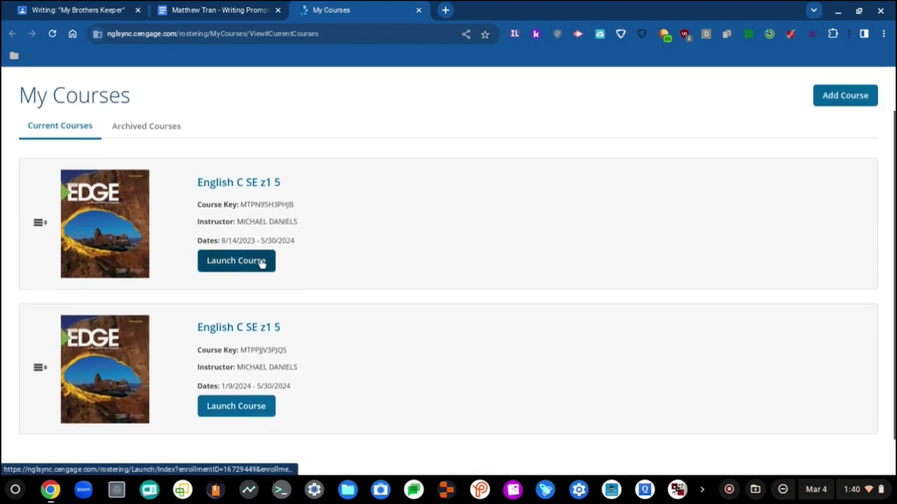
{"action": "left_click", "coordinate": [243, 264]}
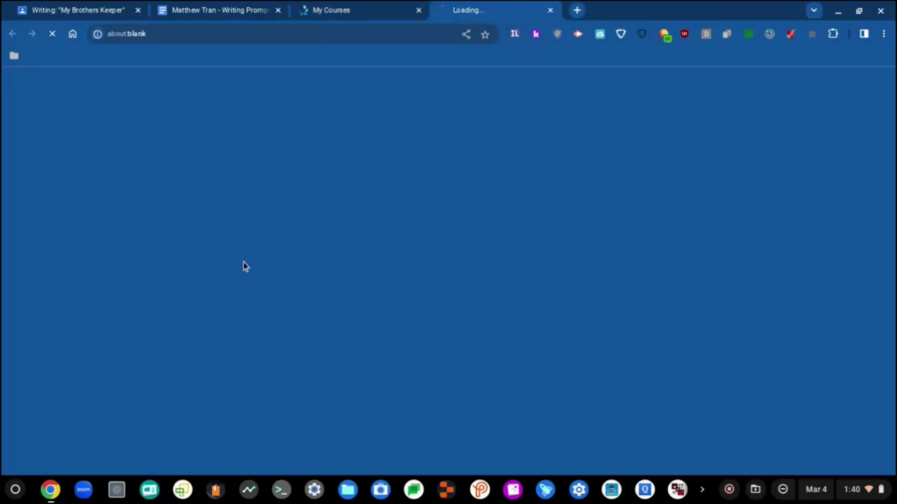
{"action": "left_click", "coordinate": [377, 8]}
{"action": "left_click", "coordinate": [472, 9]}
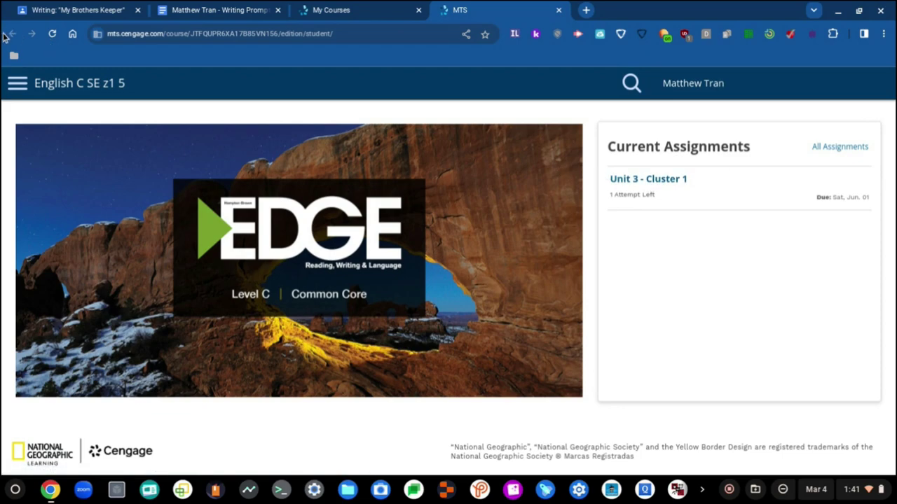
- Bring up the course's Materials list from the navigation menu
{"action": "left_click", "coordinate": [18, 84]}
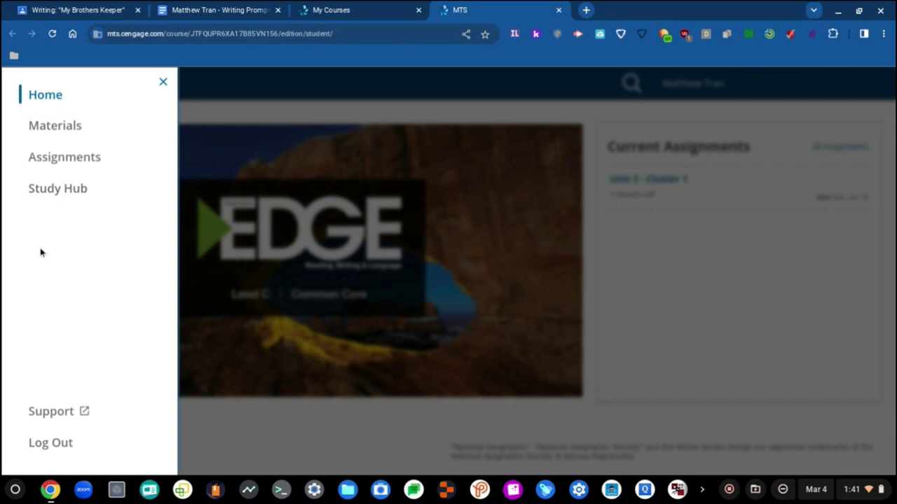
{"action": "left_click", "coordinate": [73, 158]}
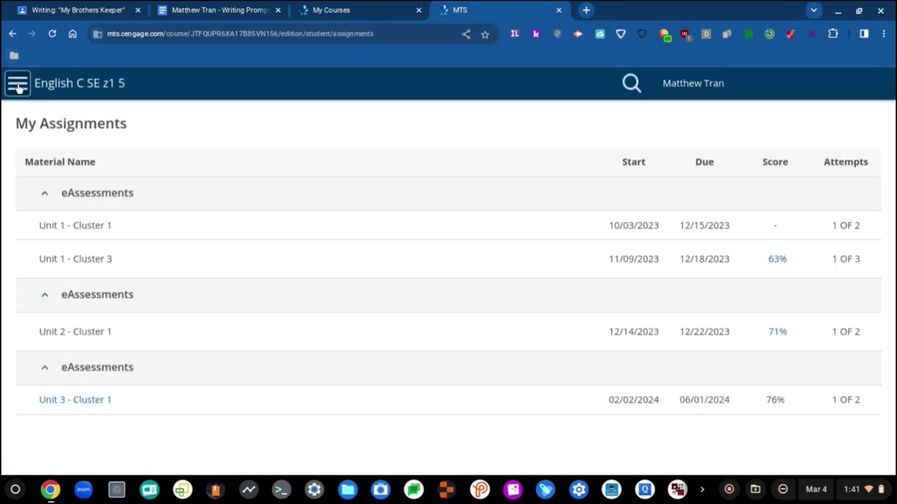
{"action": "left_click", "coordinate": [16, 84]}
{"action": "left_click", "coordinate": [65, 133]}
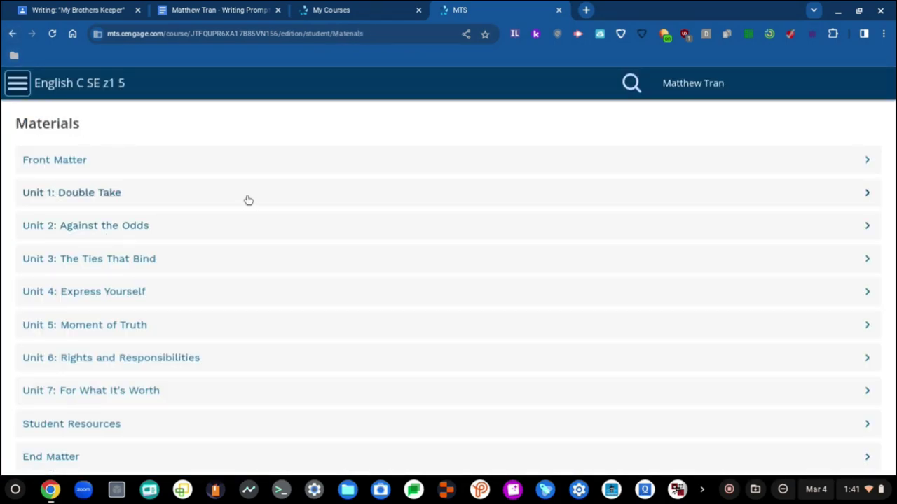
- Go into Unit 3, Cluster 2 and open My Brother's Keeper, Pages 280–281
{"action": "scroll", "coordinate": [92, 203], "scroll_direction": "down", "scroll_amount": 3}
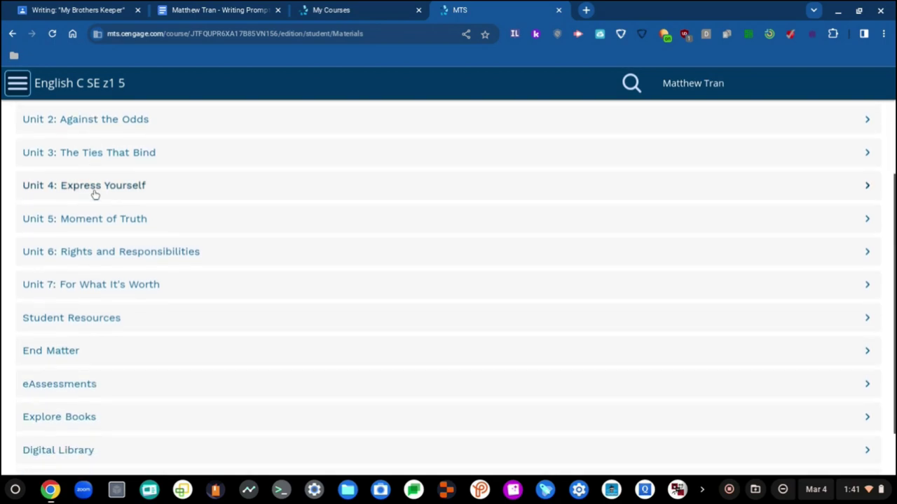
{"action": "left_click", "coordinate": [106, 165]}
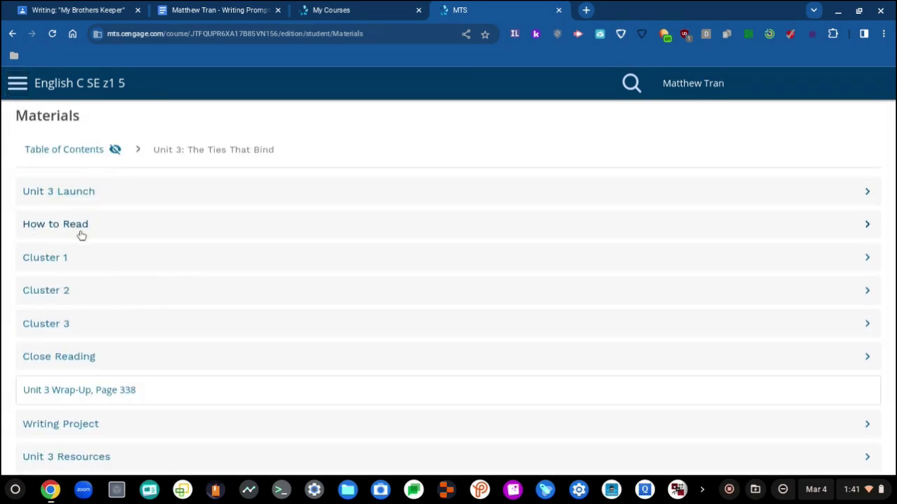
{"action": "left_click", "coordinate": [69, 289]}
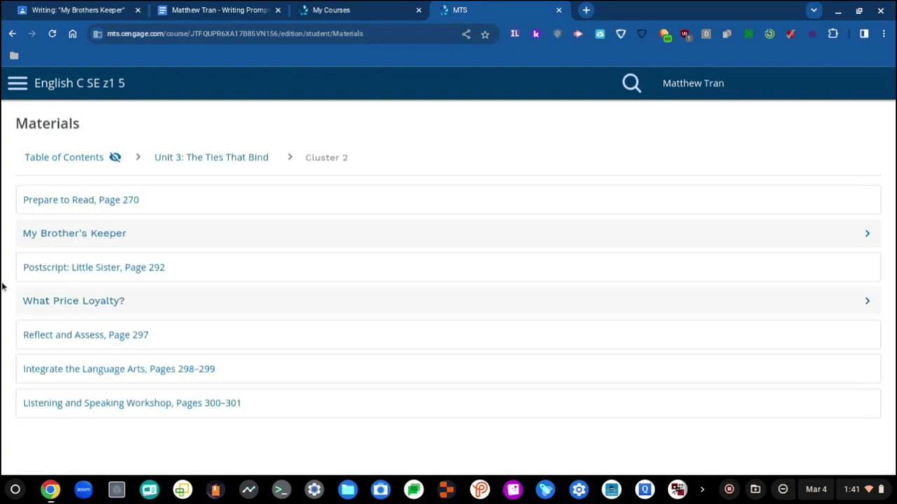
{"action": "left_click", "coordinate": [66, 234]}
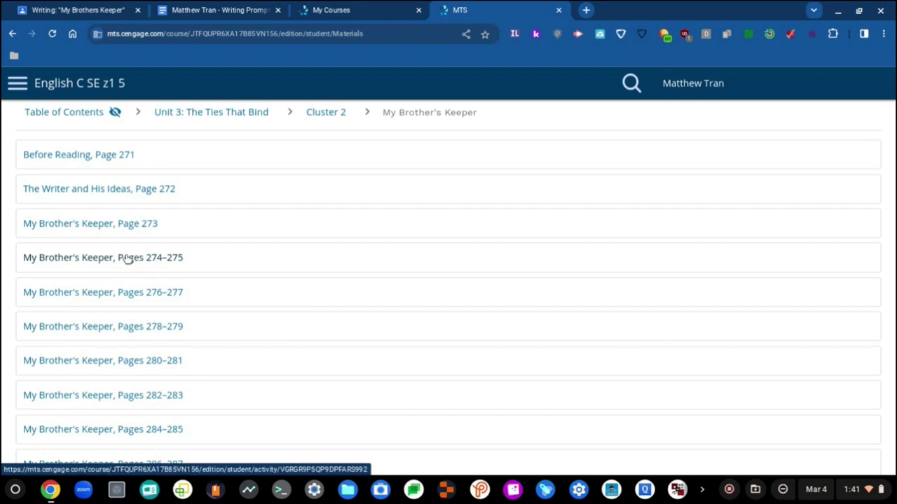
{"action": "scroll", "coordinate": [126, 259], "scroll_direction": "down", "scroll_amount": 1}
{"action": "left_click", "coordinate": [119, 333]}
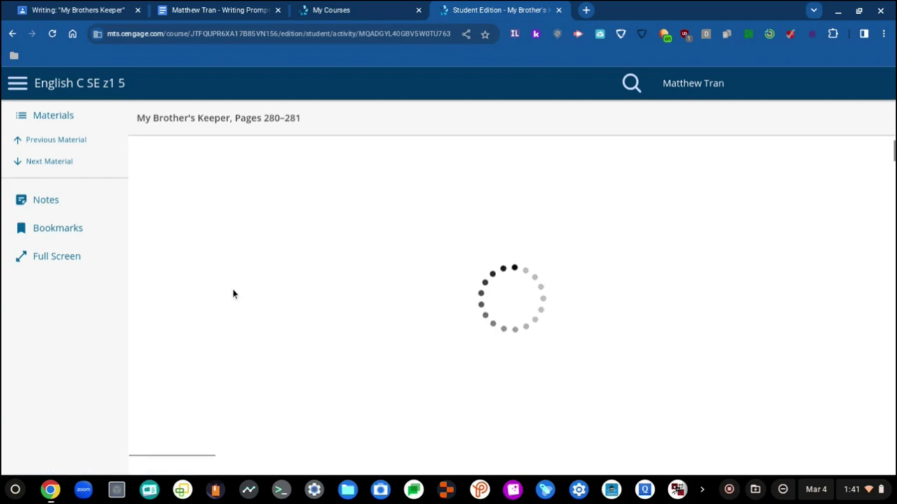
- Search the story text for 'lie' and page ahead to Pages 286–287
{"action": "key", "text": "ctrl+f"}
{"action": "type", "text": "le"}
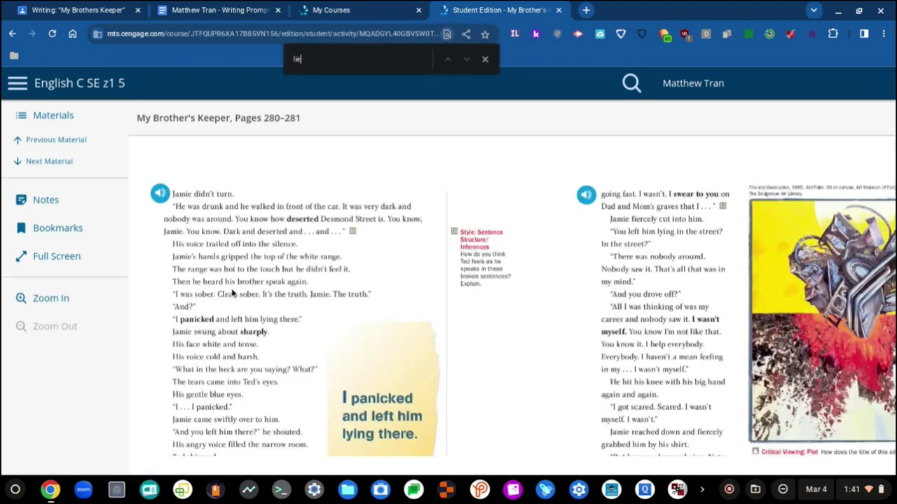
{"action": "scroll", "coordinate": [345, 341], "scroll_direction": "down", "scroll_amount": 5}
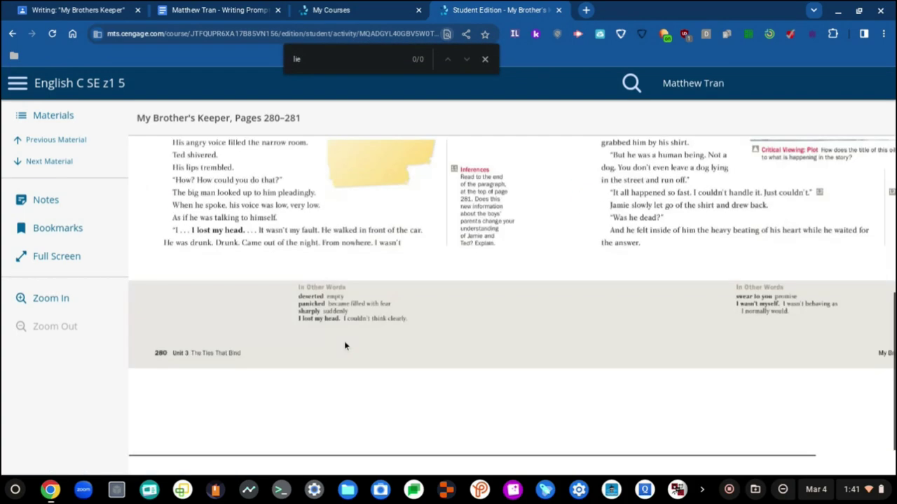
{"action": "scroll", "coordinate": [483, 381], "scroll_direction": "right", "scroll_amount": 2}
{"action": "scroll", "coordinate": [482, 382], "scroll_direction": "up", "scroll_amount": 5}
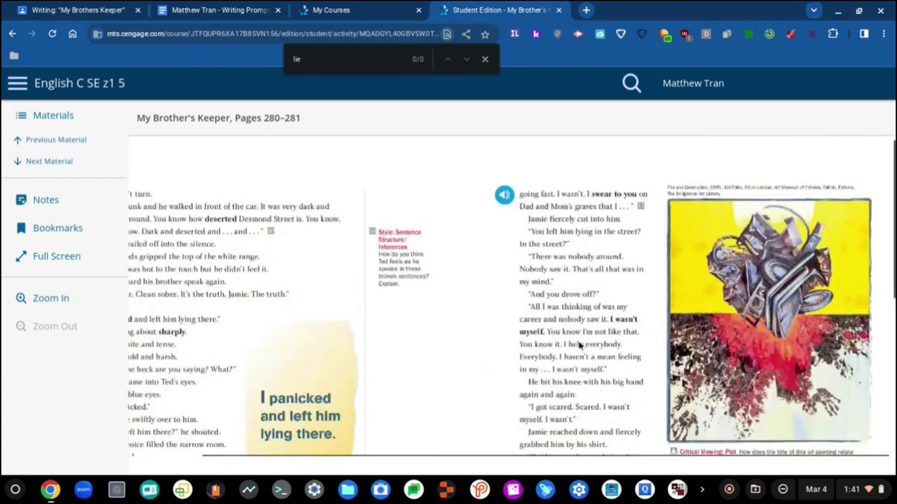
{"action": "scroll", "coordinate": [581, 346], "scroll_direction": "down", "scroll_amount": 4}
{"action": "left_click", "coordinate": [51, 163]}
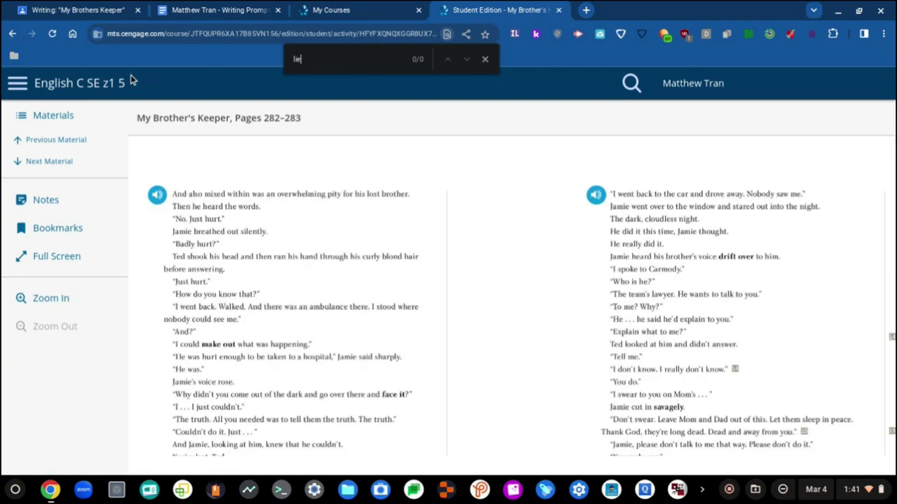
{"action": "left_click", "coordinate": [60, 164]}
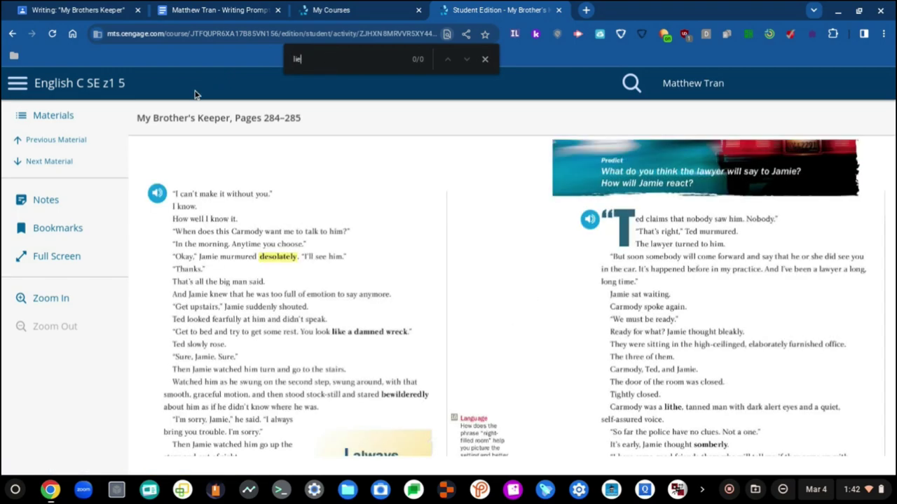
{"action": "left_click", "coordinate": [51, 162]}
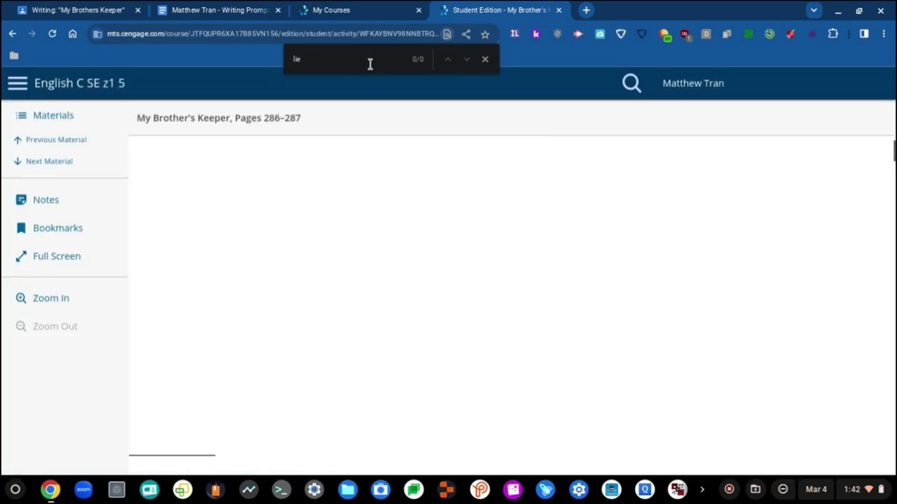
- Change the search term to 'truth' and scan the passage for matches
{"action": "key", "text": "ctrl+a"}
{"action": "type", "text": "truth"}
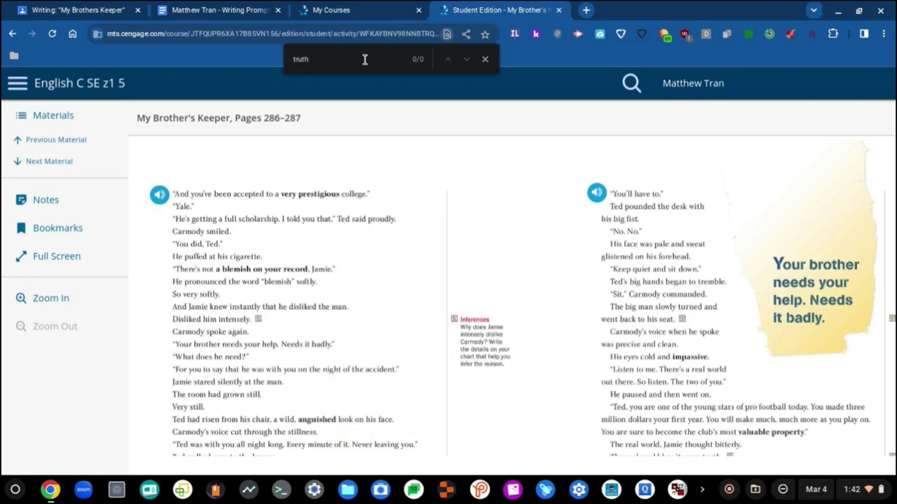
{"action": "scroll", "coordinate": [343, 192], "scroll_direction": "down", "scroll_amount": 3}
{"action": "scroll", "coordinate": [344, 193], "scroll_direction": "down", "scroll_amount": 1}
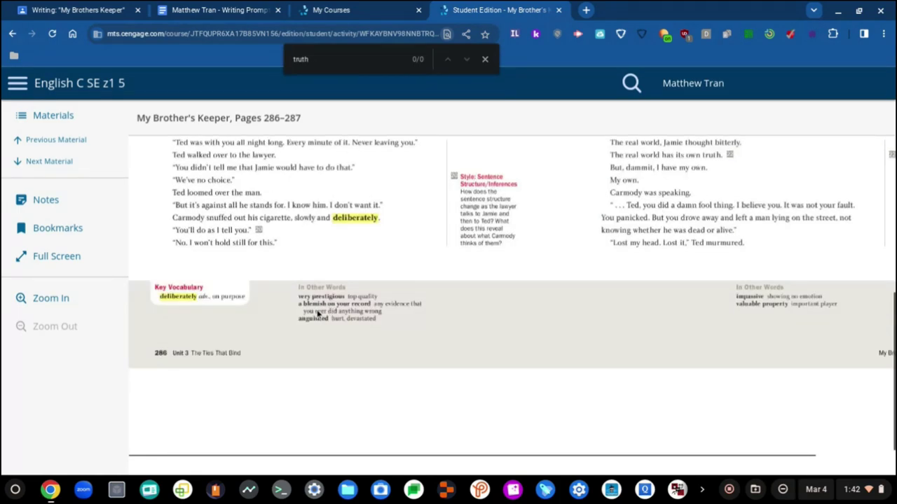
{"action": "scroll", "coordinate": [317, 313], "scroll_direction": "up", "scroll_amount": 1}
{"action": "scroll", "coordinate": [312, 328], "scroll_direction": "up", "scroll_amount": 3}
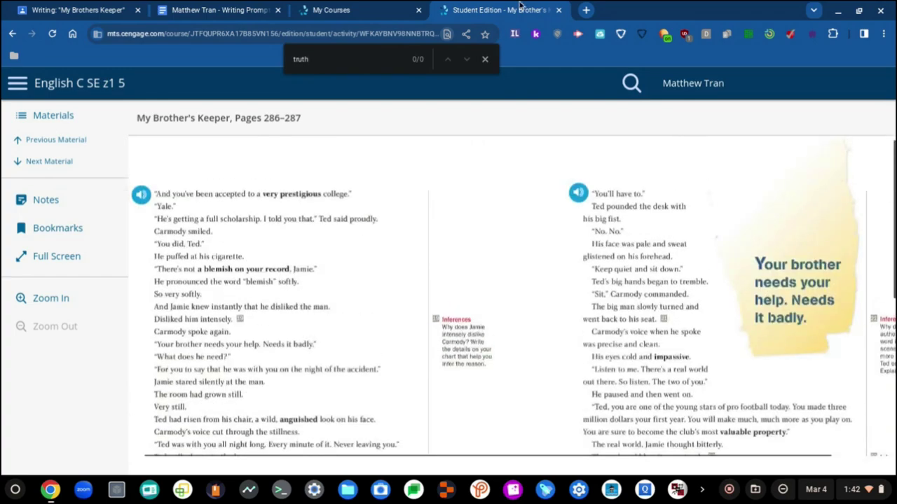
{"action": "left_click", "coordinate": [231, 10]}
- Type the story quote "Couldn't do it. Just..." inside the quotation marks
{"action": "scroll", "coordinate": [532, 366], "scroll_direction": "down", "scroll_amount": 3}
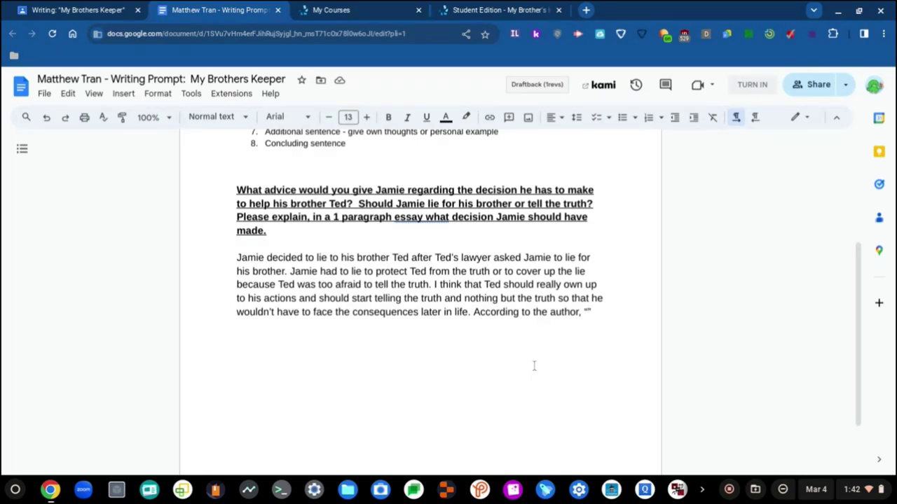
{"action": "type", "text": "Couldn’"}
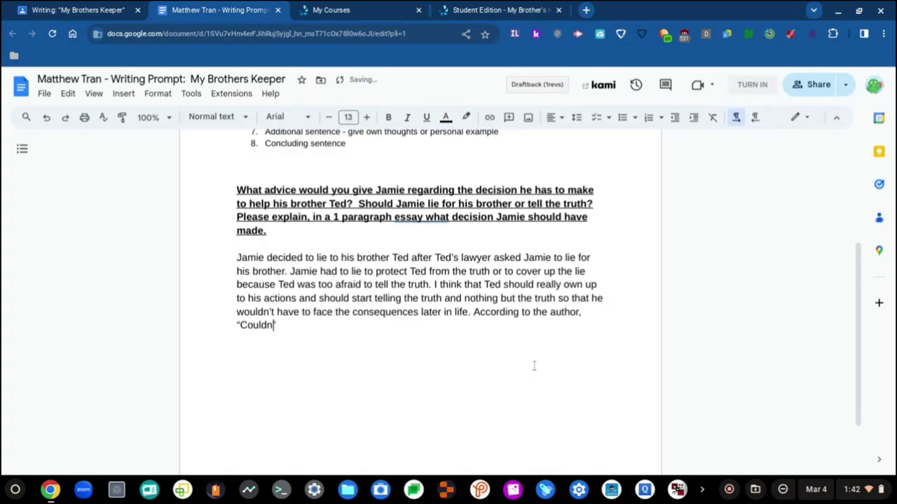
{"action": "type", "text": "'t do it Just"}
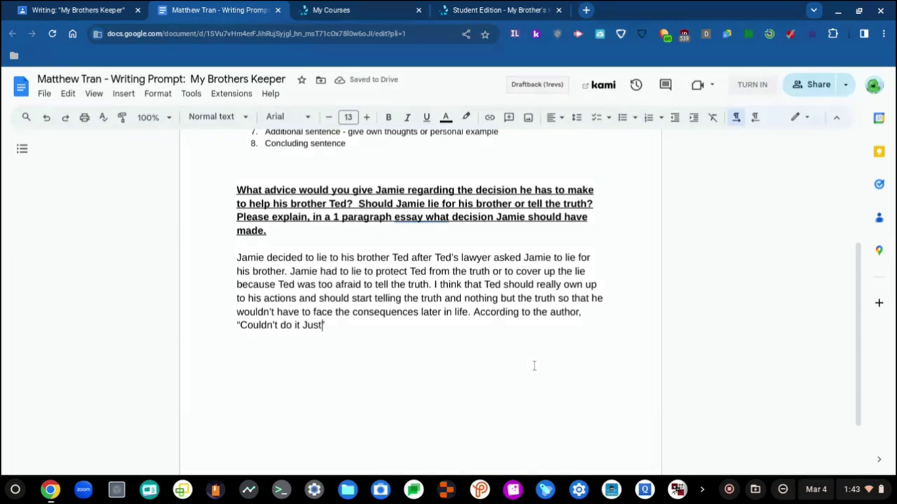
{"action": "type", "text": "\""}
{"action": "key", "text": "Left"}
{"action": "key", "text": "Left"}
{"action": "key", "text": "Left"}
{"action": "key", "text": "Left"}
{"action": "key", "text": "Left"}
{"action": "key", "text": "Left"}
{"action": "key", "text": "Left"}
{"action": "key", "text": "Left"}
{"action": "key", "text": "Left"}
{"action": "type", "text": "."}
{"action": "key", "text": "Right"}
{"action": "key", "text": "Right"}
{"action": "key", "text": "Right"}
{"action": "key", "text": "Right"}
{"action": "key", "text": "Right"}
{"action": "key", "text": "Right"}
{"action": "key", "text": "Right"}
{"action": "type", "text": "..."}
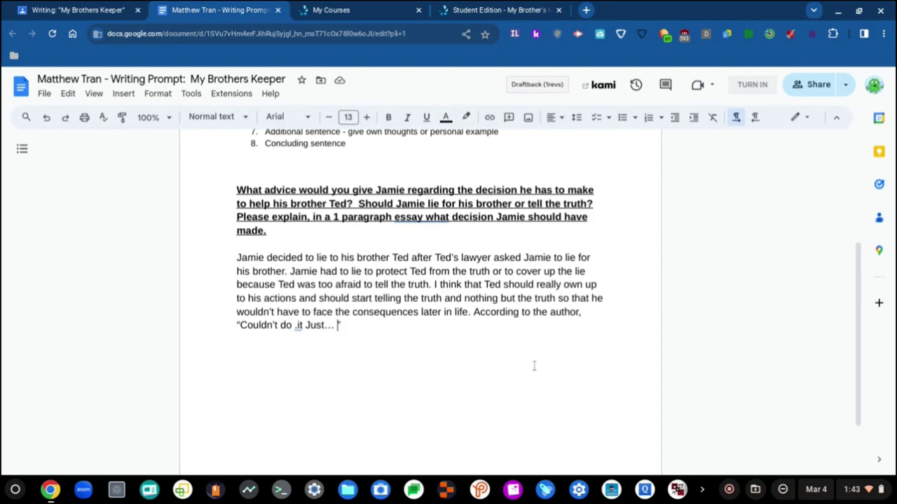
{"action": "type", "text": "\""}
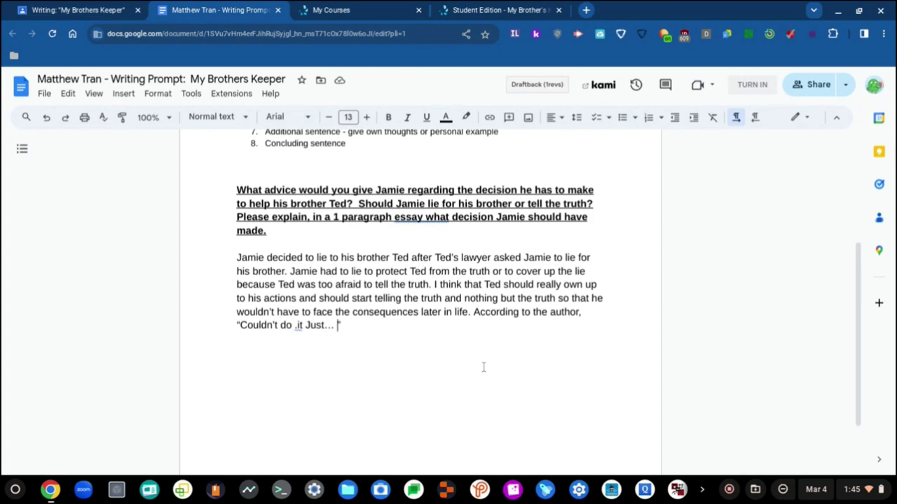
- Extend the quote with 'Ted claims that nobody saw him. Nobody.' and 'say that he was with you on the night of the accident'
{"action": "key", "text": "BackSpace"}
{"action": "type", "text": "Ted c"}
{"action": "type", "text": "laims th"}
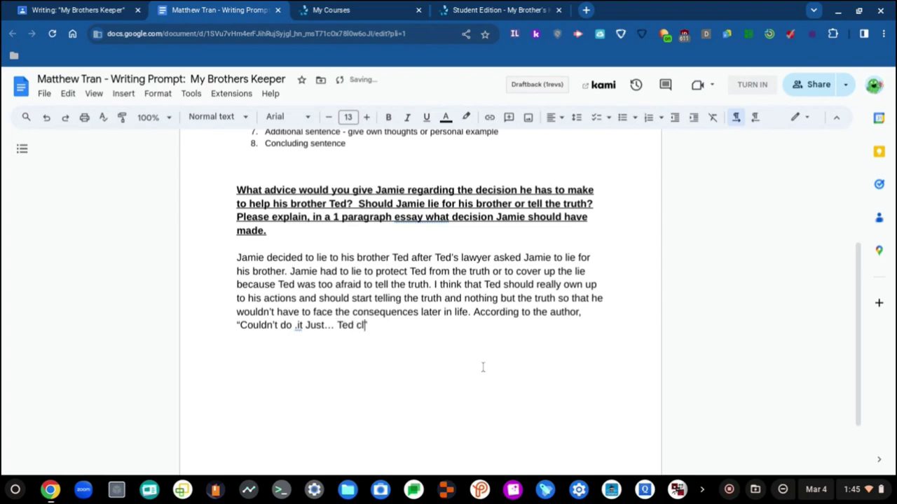
{"action": "type", "text": "at "}
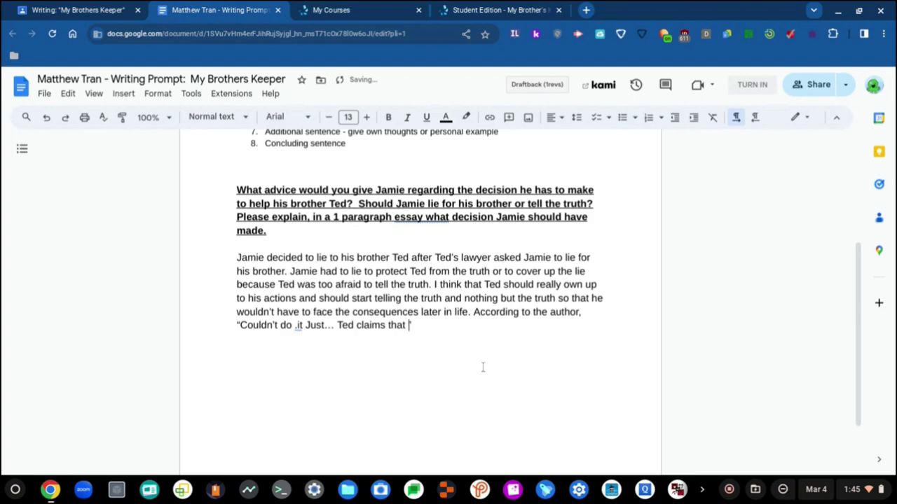
{"action": "type", "text": "nobody saw him. Nobody"}
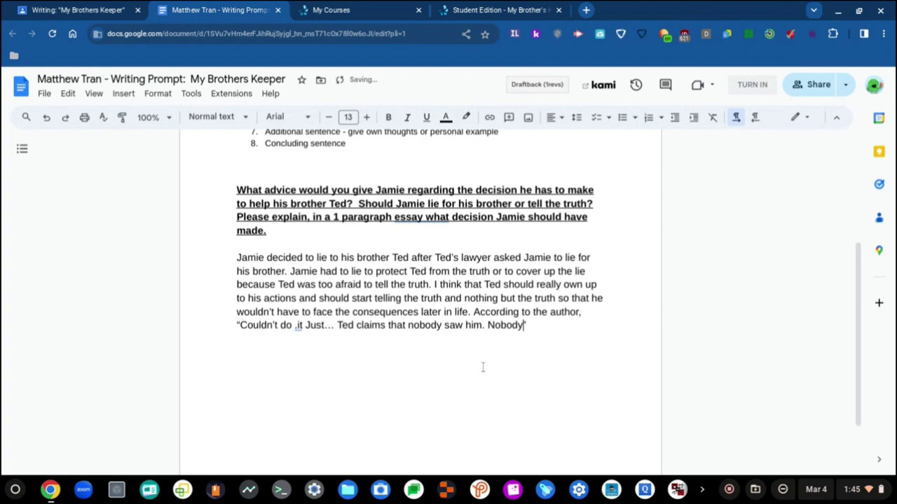
{"action": "type", "text": ".”"}
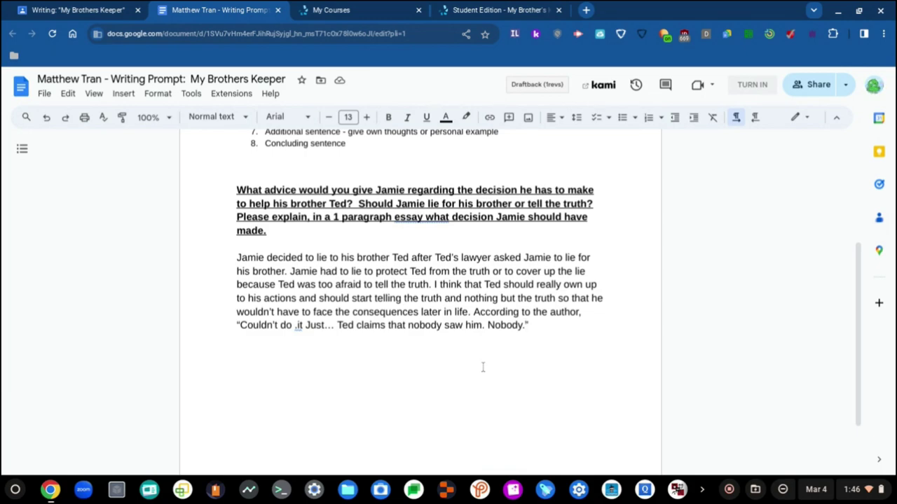
{"action": "key", "text": "BackSpace"}
{"action": "type", "text": "For y"}
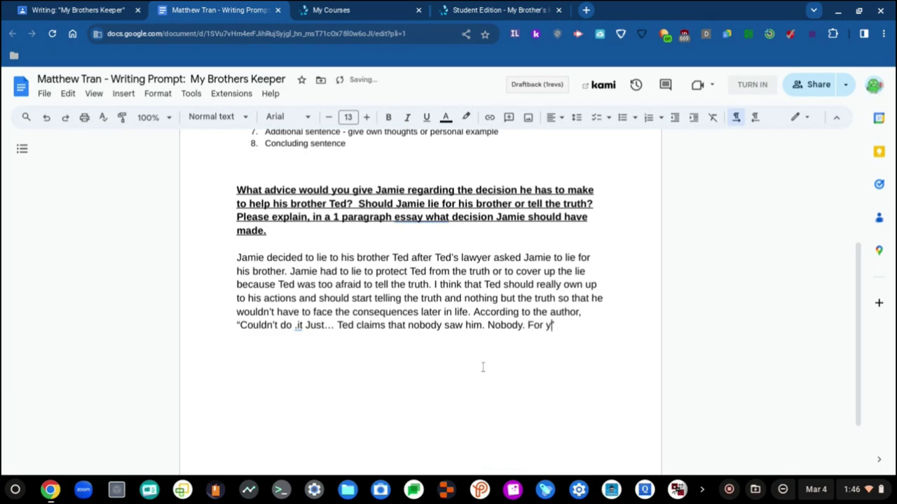
{"action": "type", "text": "ou to say that"}
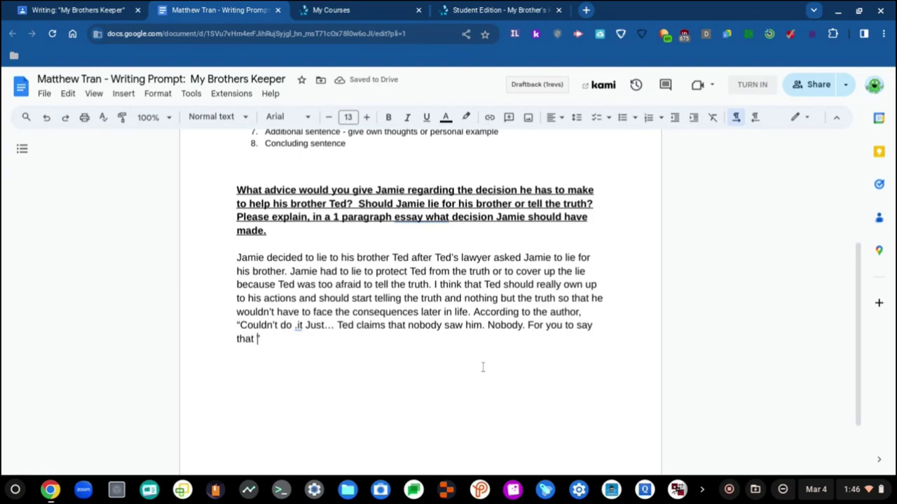
{"action": "type", "text": "he was"}
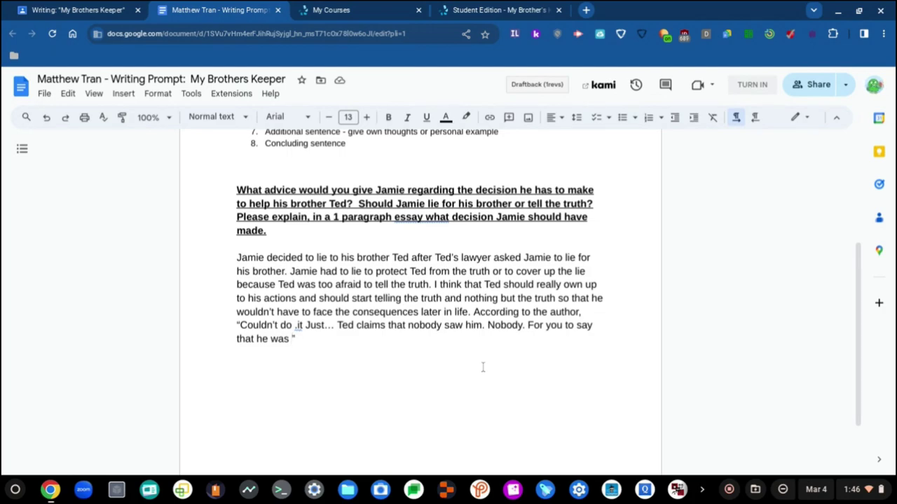
{"action": "type", "text": "with "}
{"action": "type", "text": "you"}
{"action": "type", "text": "on the night of th"}
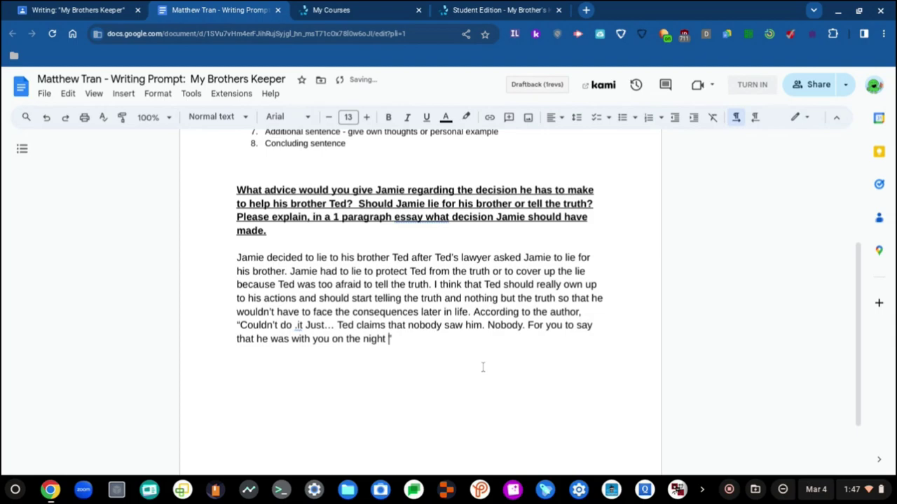
{"action": "type", "text": "e acc id"}
{"action": "key", "text": "BackSpace"}
{"action": "key", "text": "BackSpace"}
{"action": "key", "text": "BackSpace"}
{"action": "type", "text": "ident"}
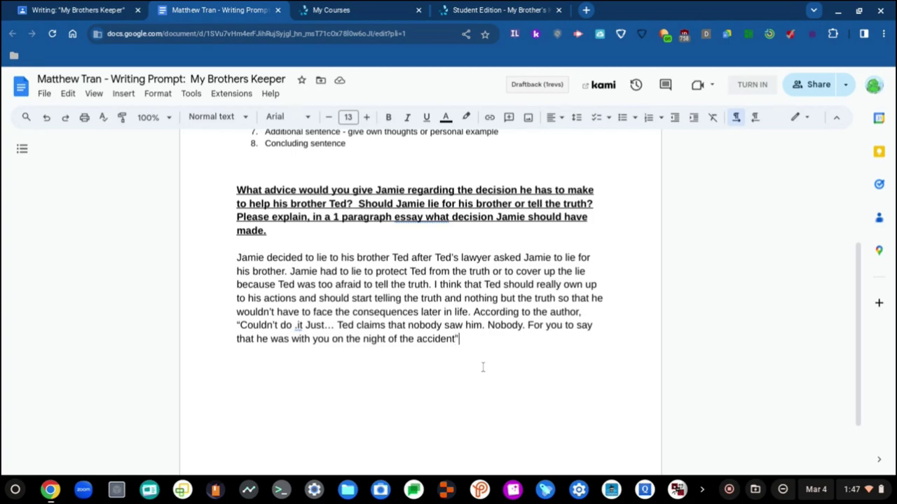
- End the quote with a period, then add that Ted badly needs his brother's help to avoid a hit-and-run arrest
{"action": "scroll", "coordinate": [483, 367], "scroll_direction": "up", "scroll_amount": 2}
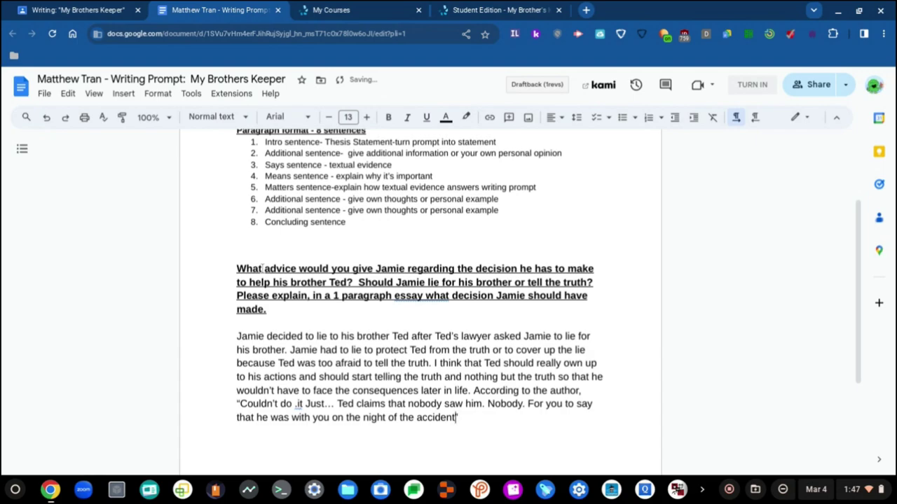
{"action": "type", "text": "."}
{"action": "key", "text": "End"}
{"action": "type", "text": "This is important bec"}
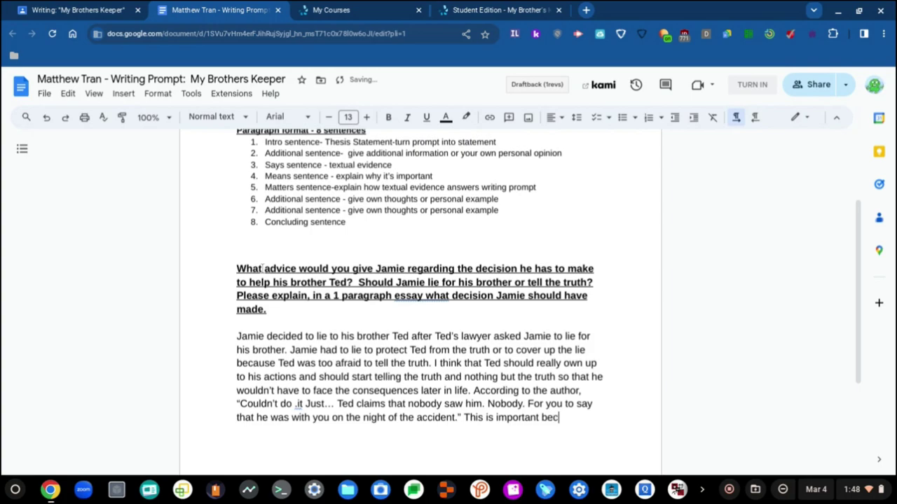
{"action": "type", "text": "ause Ted really"}
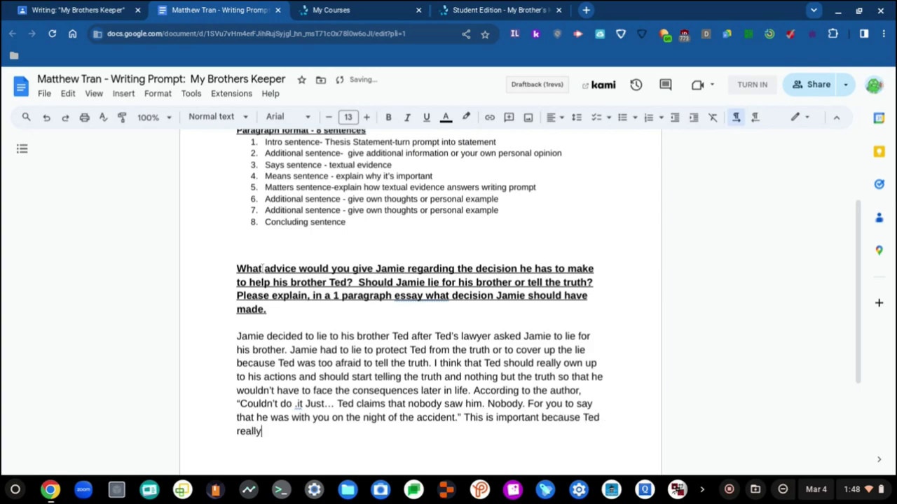
{"action": "type", "text": " needs his brother's "}
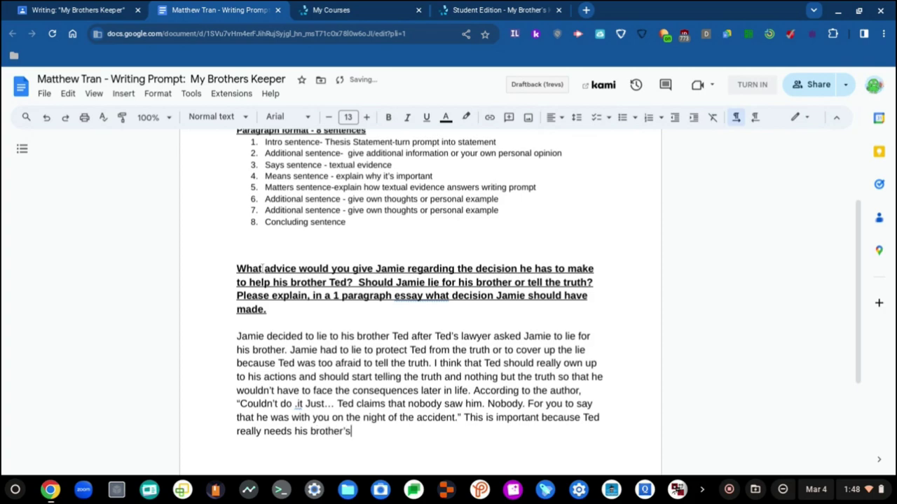
{"action": "type", "text": "help so badl"}
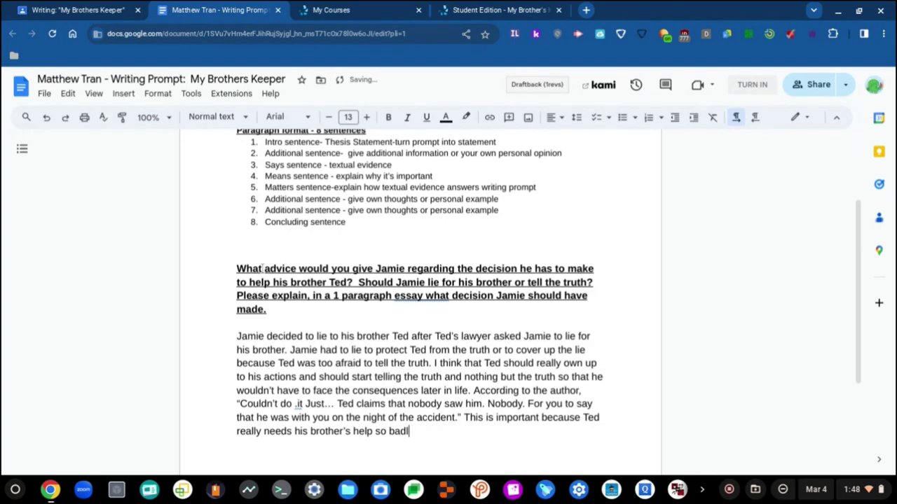
{"action": "type", "text": "y in order to"}
{"action": "type", "text": "not get "}
{"action": "type", "text": "arrested for a "}
{"action": "type", "text": "hit and run "}
{"action": "type", "text": "incident."}
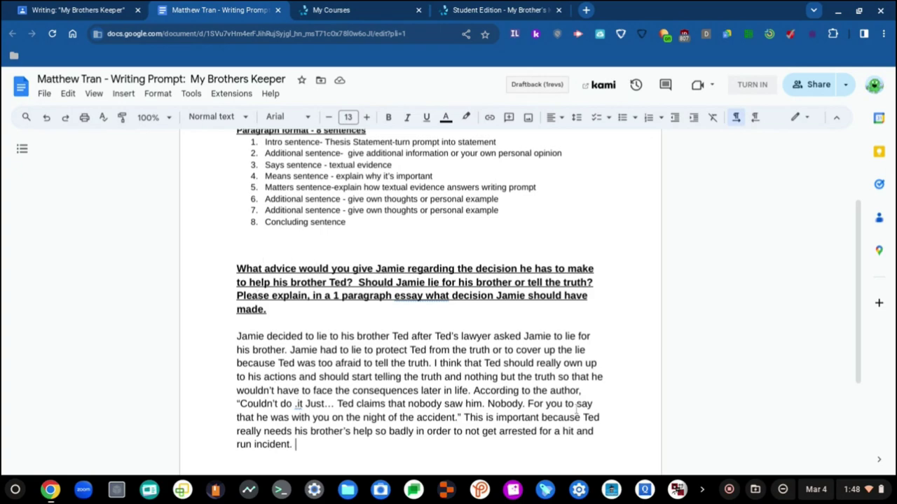
- Replace 'This is important because' with 'The quote is saying that', then return to the paragraph's end
{"action": "left_click_drag", "start_coordinate": [585, 417], "coordinate": [465, 418]}
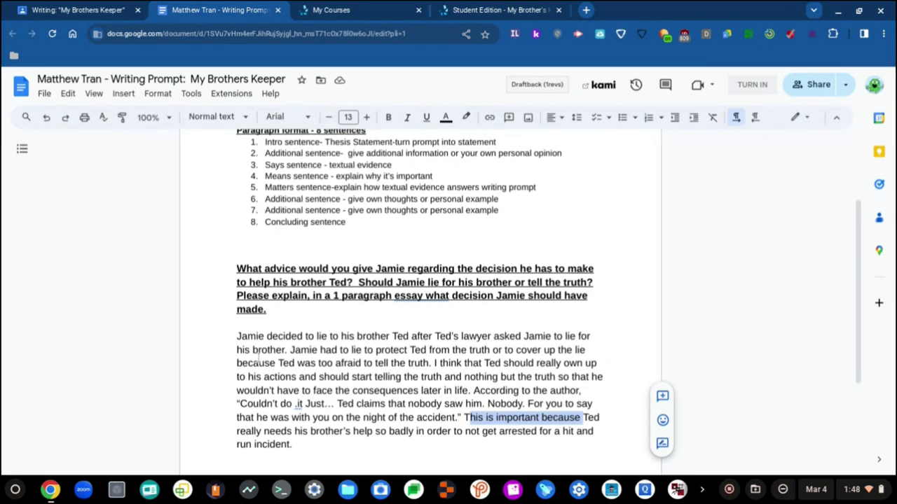
{"action": "key", "text": "BackSpace"}
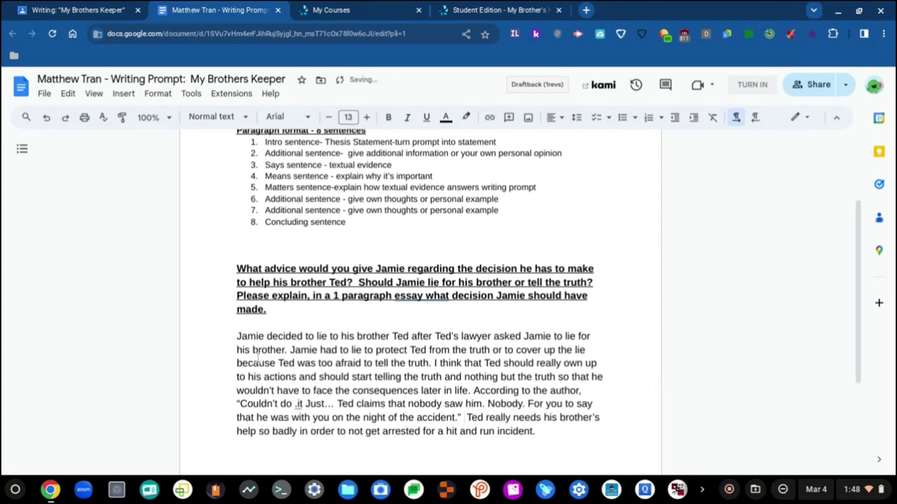
{"action": "type", "text": "The quo"}
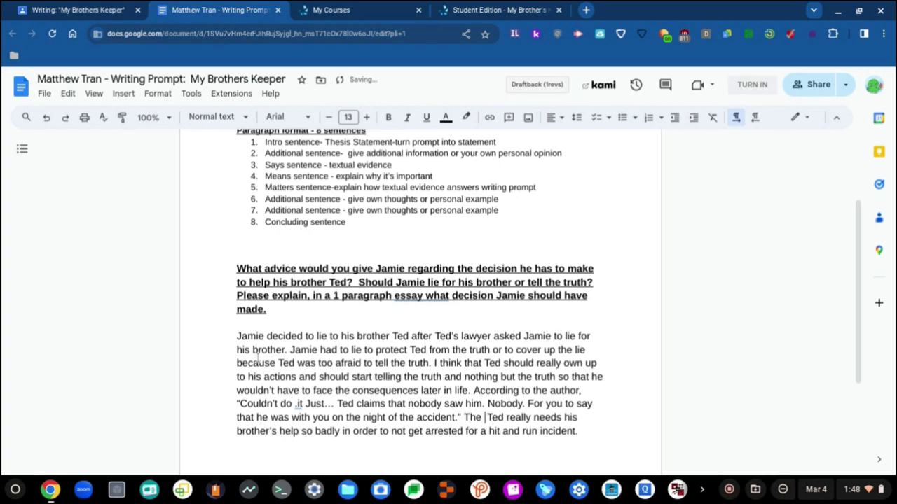
{"action": "type", "text": "te is saying t"}
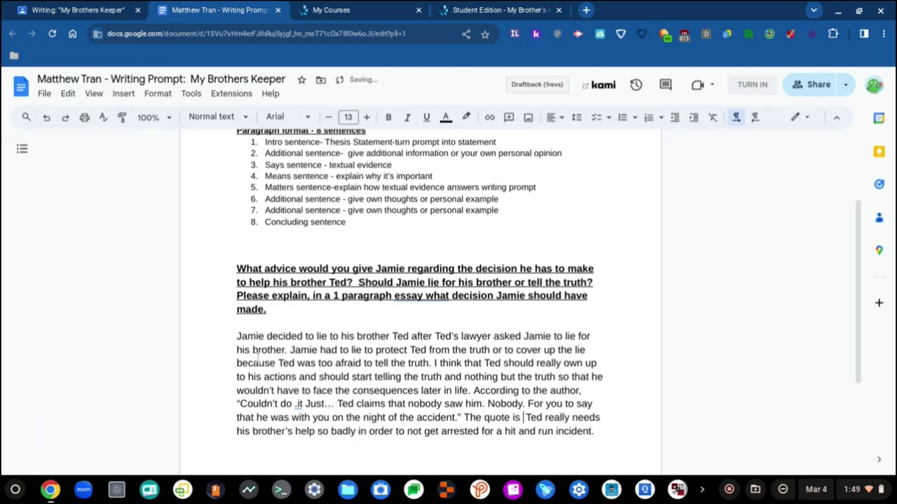
{"action": "type", "text": "hat"}
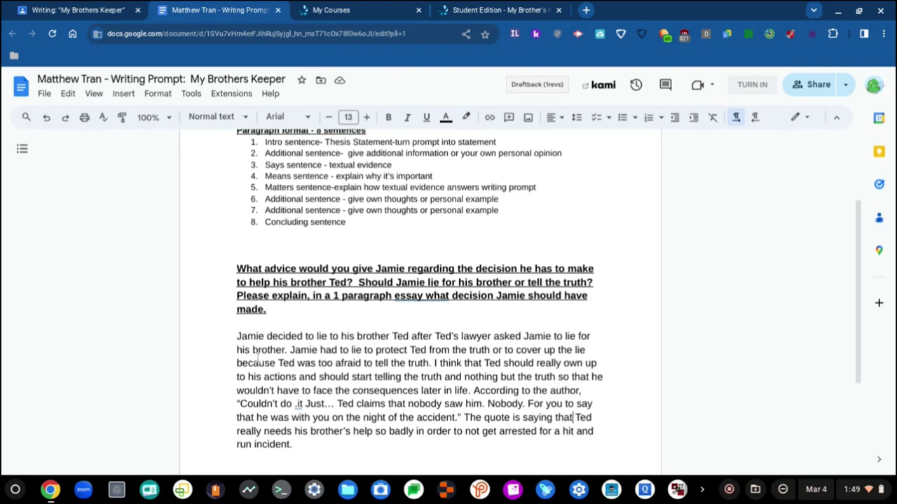
{"action": "key", "text": "ctrl+Right"}
{"action": "key", "text": "ctrl+Right"}
{"action": "key", "text": "ctrl+Right"}
{"action": "key", "text": "ctrl+Right"}
{"action": "key", "text": "ctrl+Right"}
{"action": "key", "text": "ctrl+Right"}
{"action": "key", "text": "ctrl+Right"}
{"action": "double_click", "coordinate": [419, 431]}
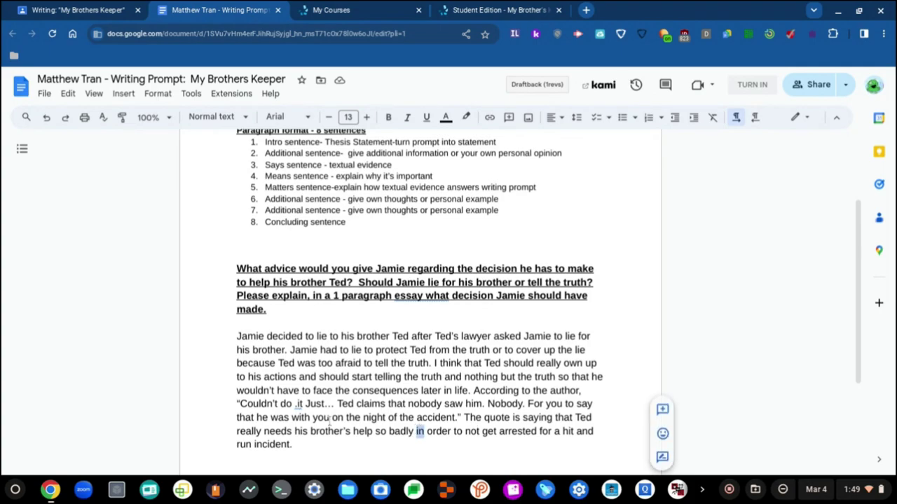
{"action": "left_click", "coordinate": [357, 431]}
{"action": "left_click", "coordinate": [360, 442]}
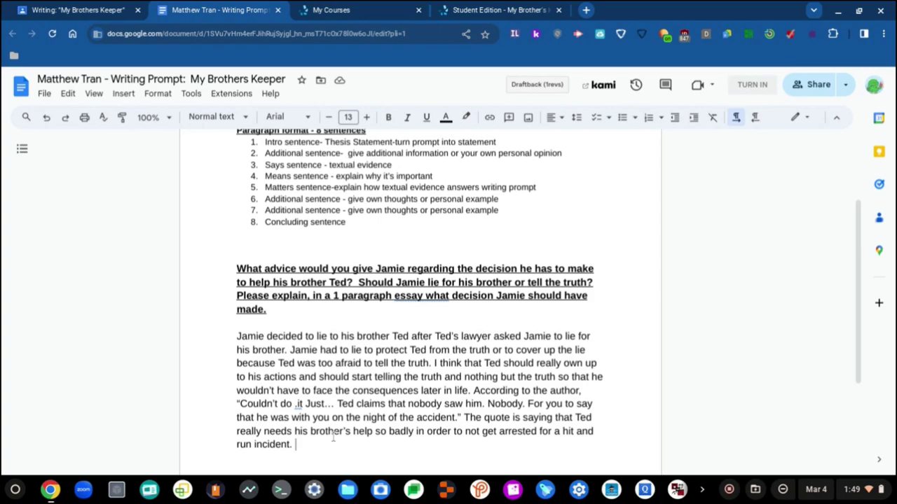
- Start a new sentence, 'This quote demonstrates how', correcting the misspelled 'demonstrates'
{"action": "type", "text": "This quote demonstar"}
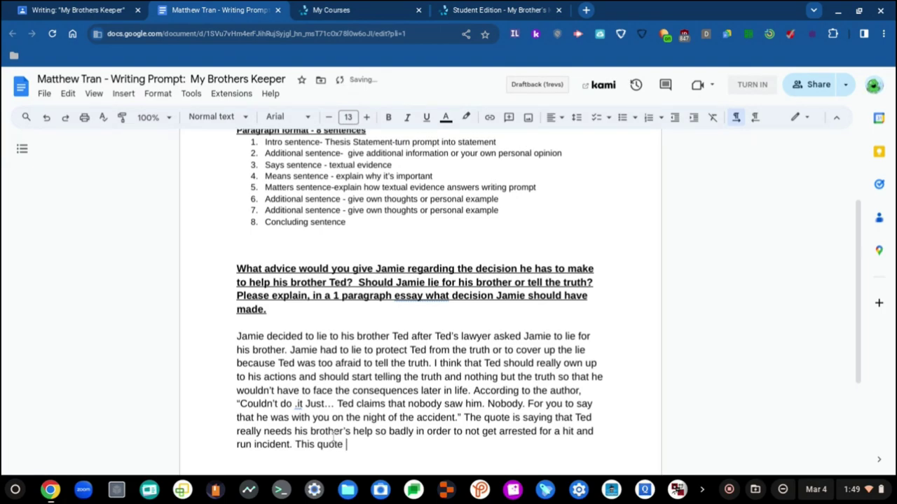
{"action": "key", "text": "BackSpace"}
{"action": "key", "text": "BackSpace"}
{"action": "type", "text": "rates how"}
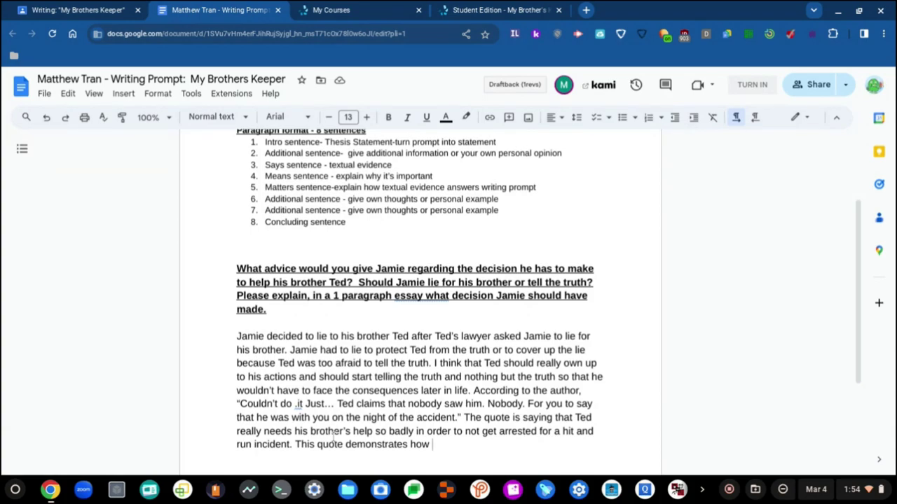
- Write 'Ted put Jamie in a tough situation because ultimately,' and fix the 'tought' typo and the commas
{"action": "type", "text": "Ted put Jamie in"}
{"action": "type", "text": " a tough"}
{"action": "type", "text": "t situation be"}
{"action": "type", "text": "cause"}
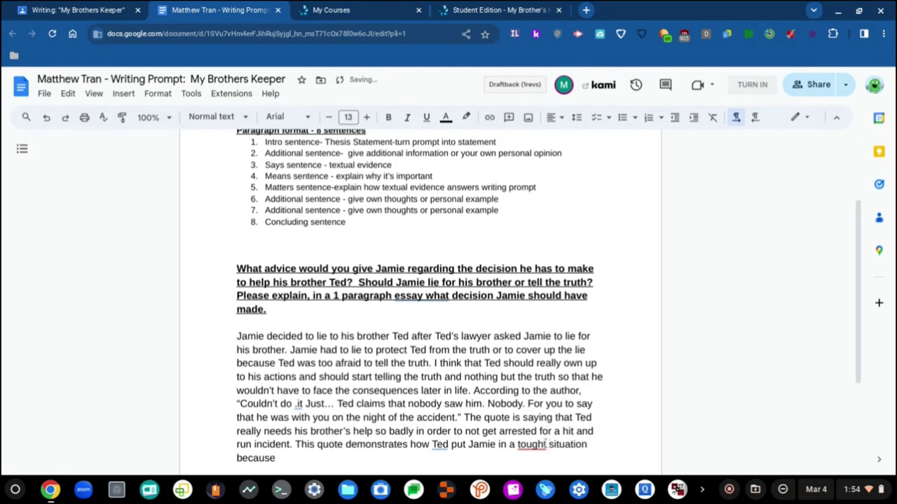
{"action": "left_click", "coordinate": [546, 444]}
{"action": "key", "text": "BackSpace"}
{"action": "left_click", "coordinate": [448, 449]}
{"action": "left_click", "coordinate": [414, 456]}
{"action": "type", "text": ","}
{"action": "type", "text": "mately"}
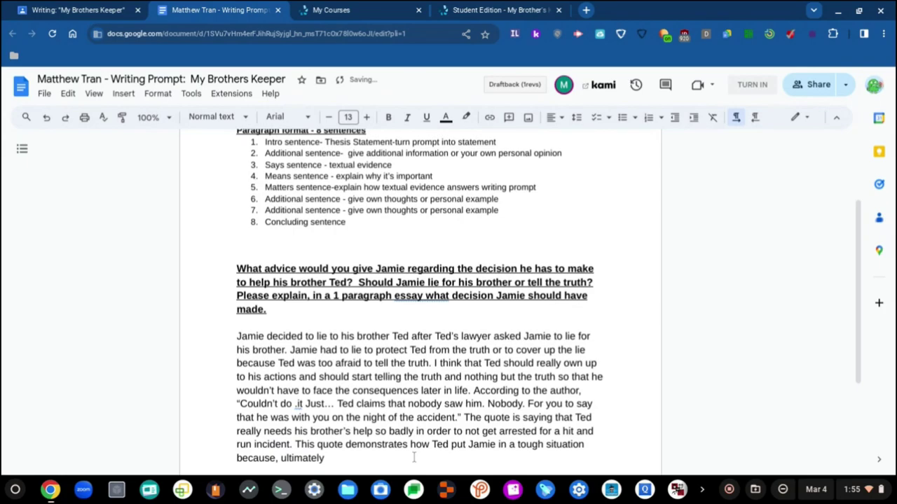
{"action": "key", "text": "ctrl+Left"}
{"action": "key", "text": "ctrl+Right"}
{"action": "type", "text": ","}
{"action": "left_click", "coordinate": [279, 457]}
{"action": "key", "text": "BackSpace"}
{"action": "key", "text": "BackSpace"}
{"action": "left_click", "coordinate": [326, 459]}
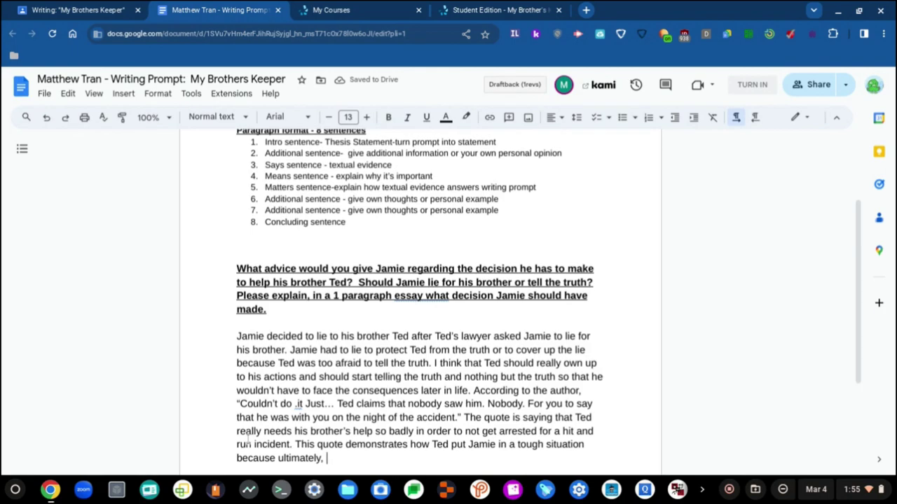
- Continue: Jamie would risk losing his full scholarship to a college like Yale, and his integrity
{"action": "type", "text": "Jamie"}
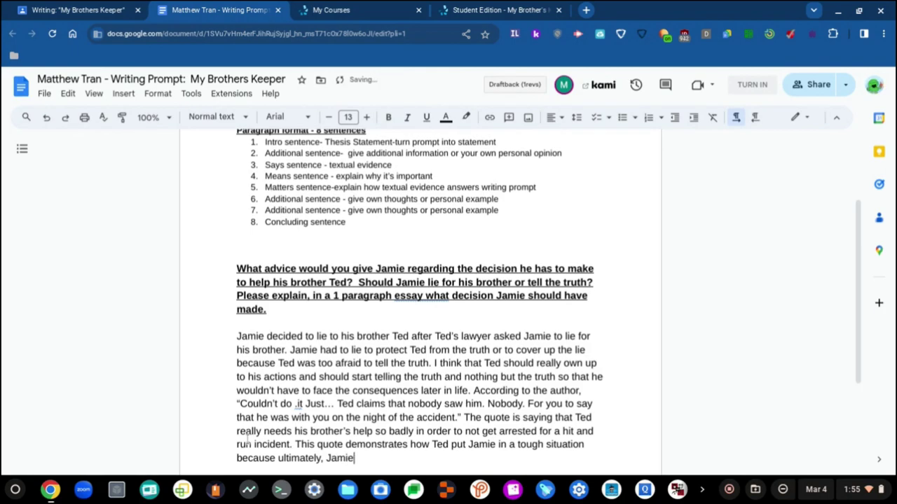
{"action": "type", "text": " would risk losing "}
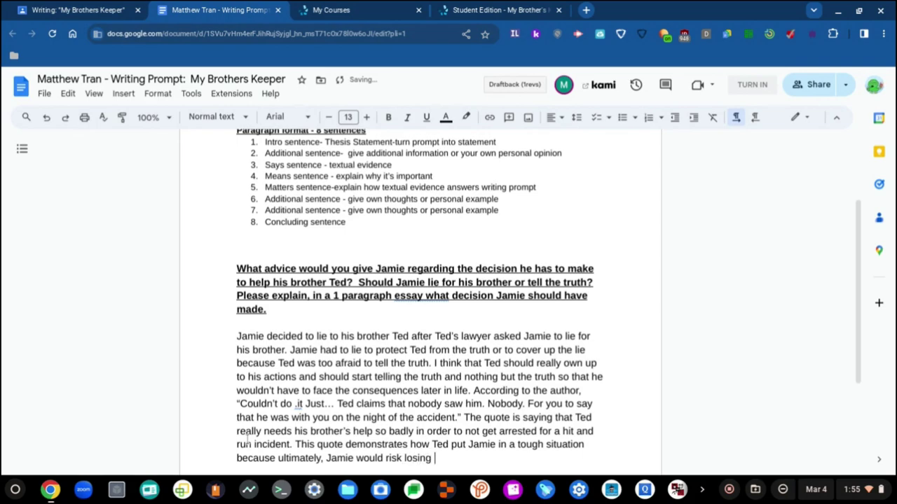
{"action": "type", "text": "all the things that he worked hard for li"}
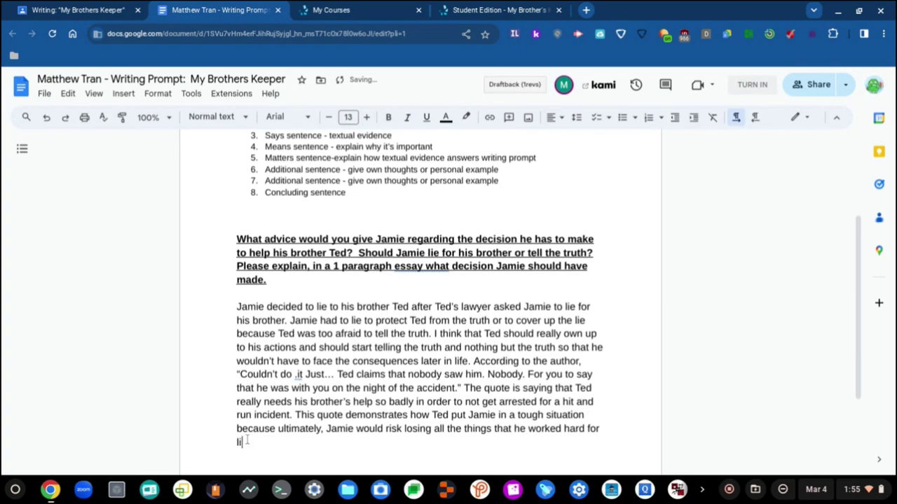
{"action": "type", "text": "ke "}
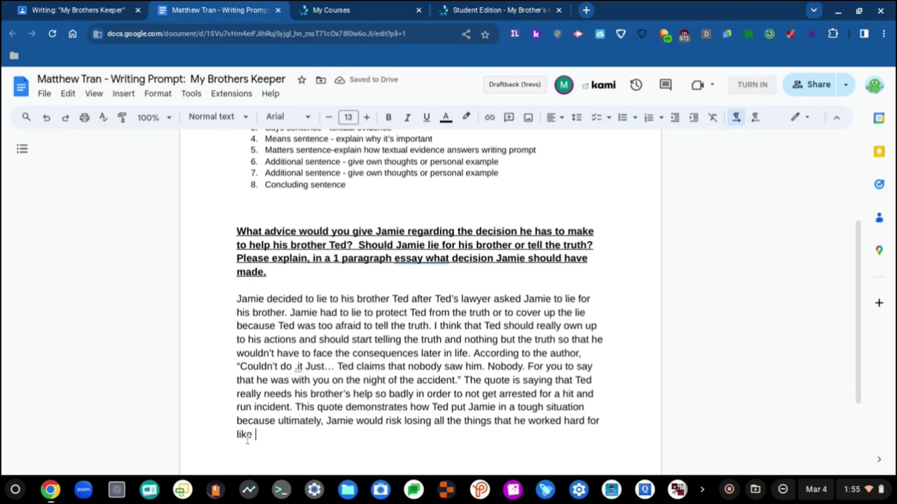
{"action": "type", "text": "His"}
{"action": "key", "text": "BackSpace"}
{"action": "key", "text": "BackSpace"}
{"action": "key", "text": "BackSpace"}
{"action": "key", "text": "BackSpace"}
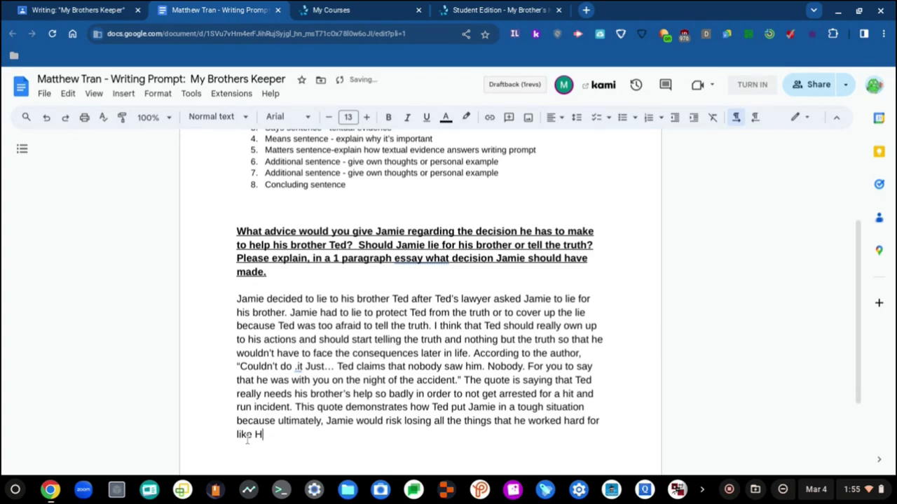
{"action": "type", "text": "his full scho"}
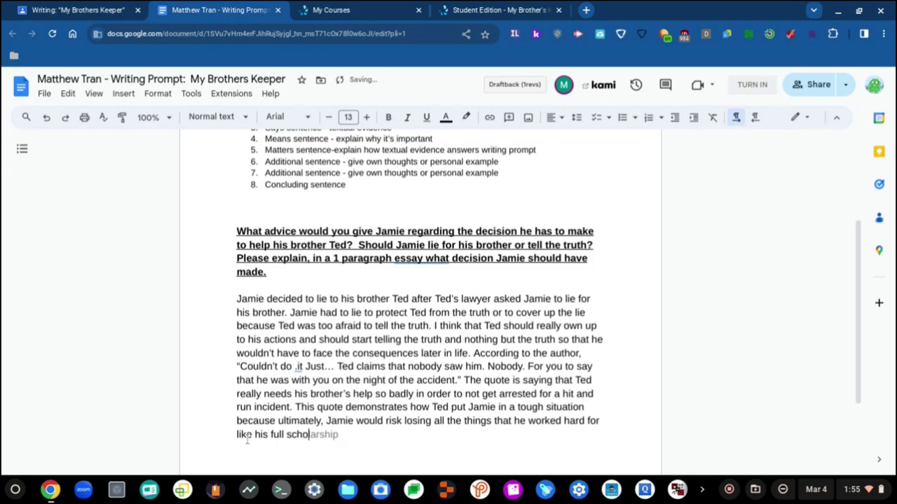
{"action": "key", "text": "Tab"}
{"action": "type", "text": "to a college "}
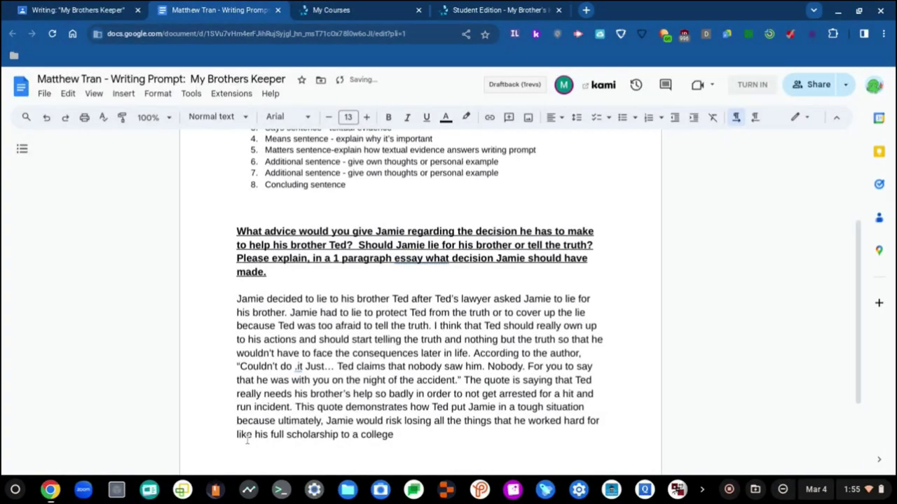
{"action": "type", "text": "like Yale"}
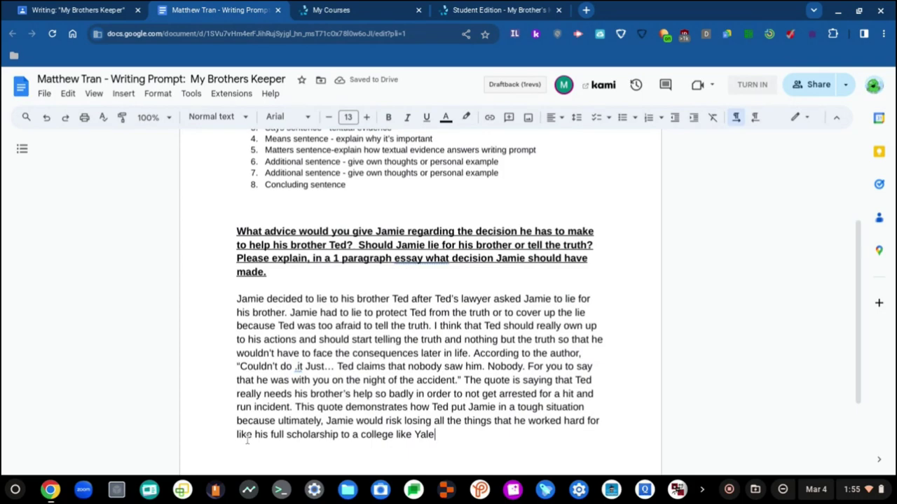
{"action": "type", "text": ", and h"}
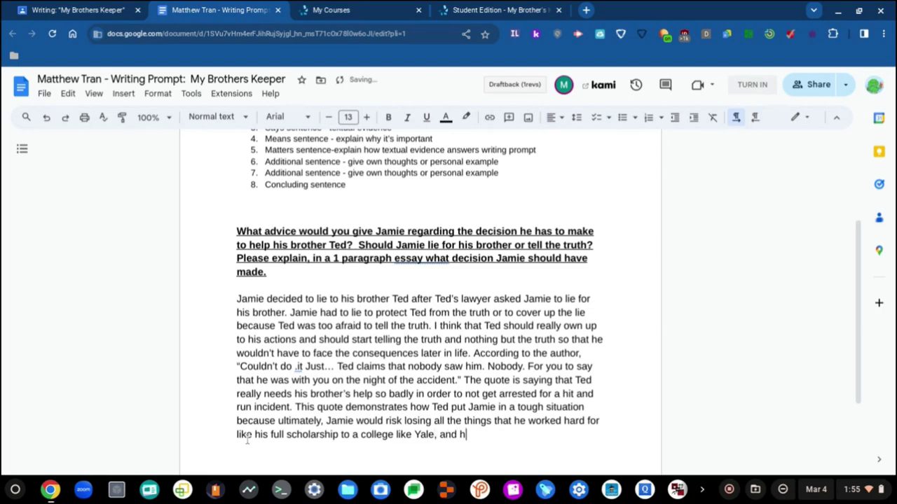
{"action": "type", "text": "is integrity"}
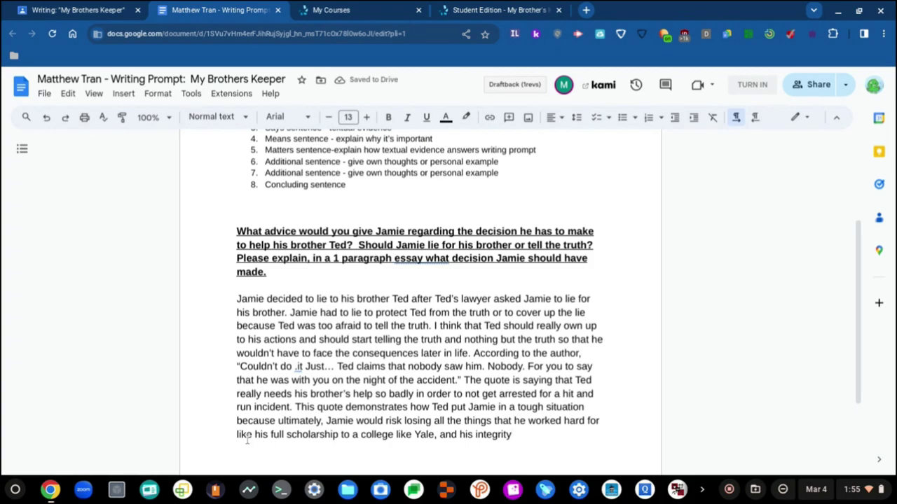
{"action": "type", "text": "."}
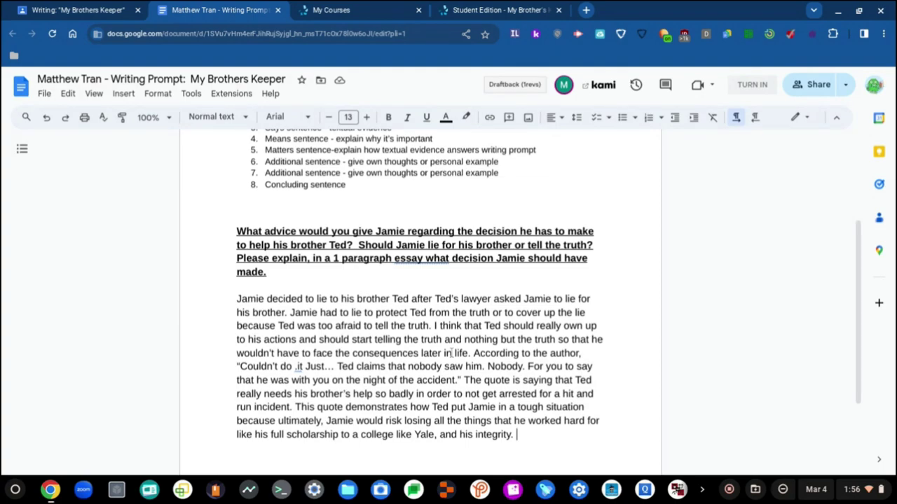
{"action": "key", "text": "BackSpace"}
{"action": "key", "text": "BackSpace"}
{"action": "type", "text": "and wo"}
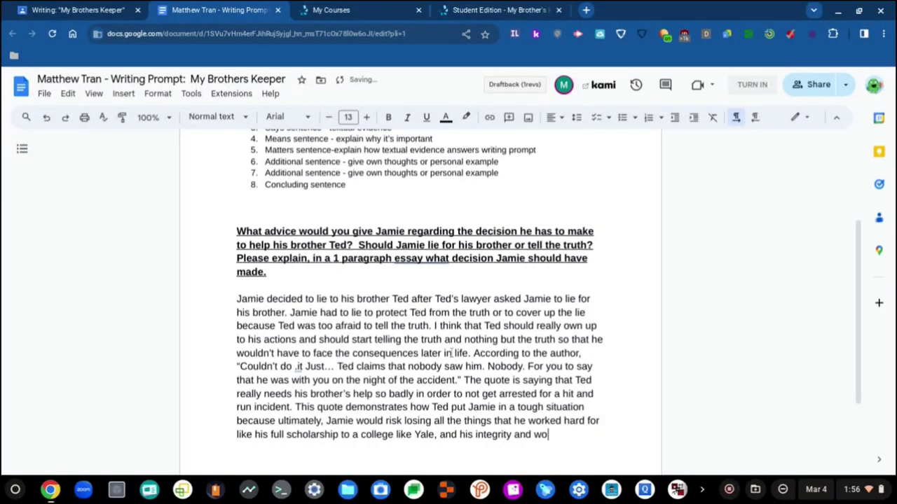
{"action": "type", "text": "uld be caught lying"}
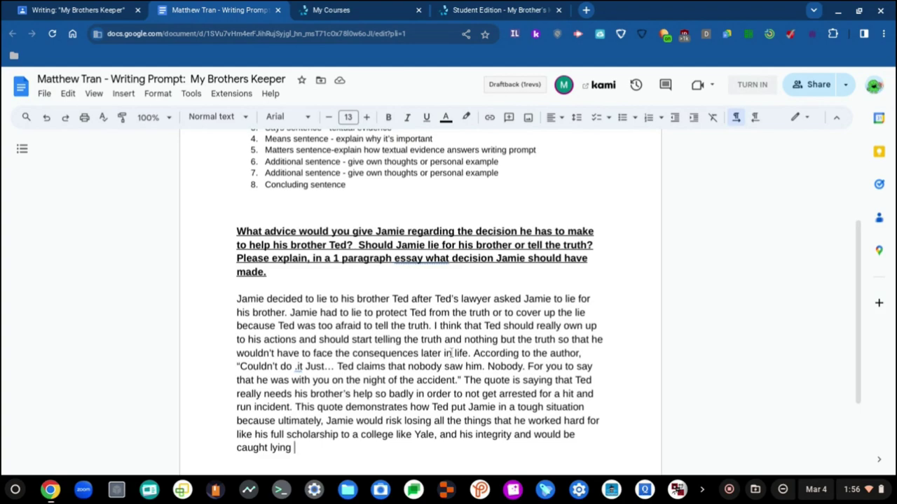
{"action": "key", "text": "BackSpace"}
{"action": "type", "text": "."}
{"action": "key", "text": "BackSpace"}
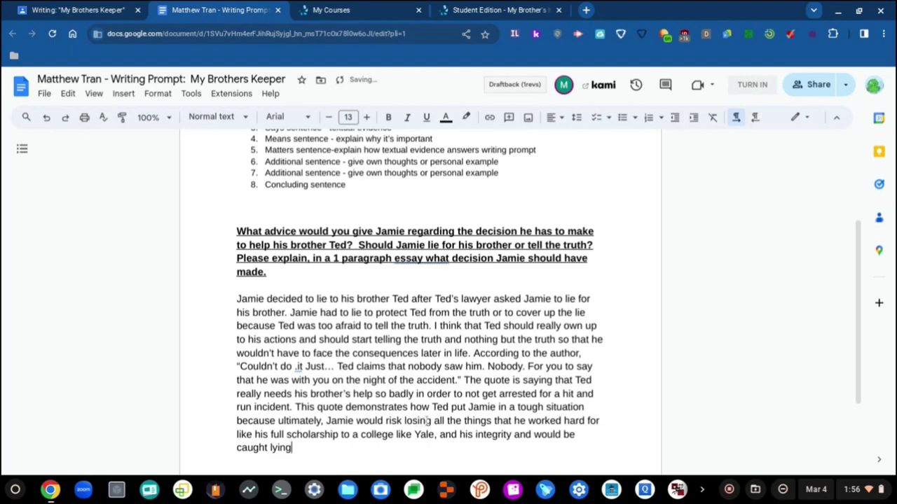
{"action": "key", "text": "BackSpace"}
{"action": "key", "text": "BackSpace"}
{"action": "key", "text": "BackSpace"}
{"action": "key", "text": "BackSpace"}
{"action": "key", "text": "BackSpace"}
{"action": "key", "text": "BackSpace"}
{"action": "key", "text": "BackSpace"}
{"action": "key", "text": "BackSpace"}
{"action": "key", "text": "BackSpace"}
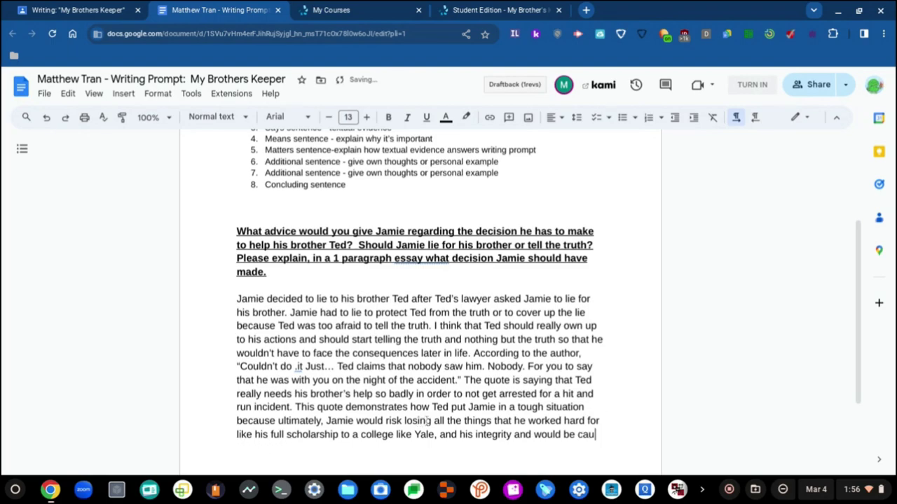
{"action": "key", "text": "BackSpace"}
{"action": "key", "text": "BackSpace"}
{"action": "key", "text": "BackSpace"}
{"action": "key", "text": "BackSpace"}
{"action": "key", "text": "BackSpace"}
{"action": "key", "text": "BackSpace"}
{"action": "key", "text": "BackSpace"}
{"action": "key", "text": "BackSpace"}
{"action": "key", "text": "BackSpace"}
{"action": "key", "text": "BackSpace"}
{"action": "key", "text": "BackSpace"}
{"action": "key", "text": "BackSpace"}
{"action": "key", "text": "BackSpace"}
{"action": "key", "text": "BackSpace"}
{"action": "key", "text": "BackSpace"}
{"action": "key", "text": "BackSpace"}
{"action": "key", "text": "BackSpace"}
{"action": "key", "text": "BackSpace"}
{"action": "type", "text": "y. "}
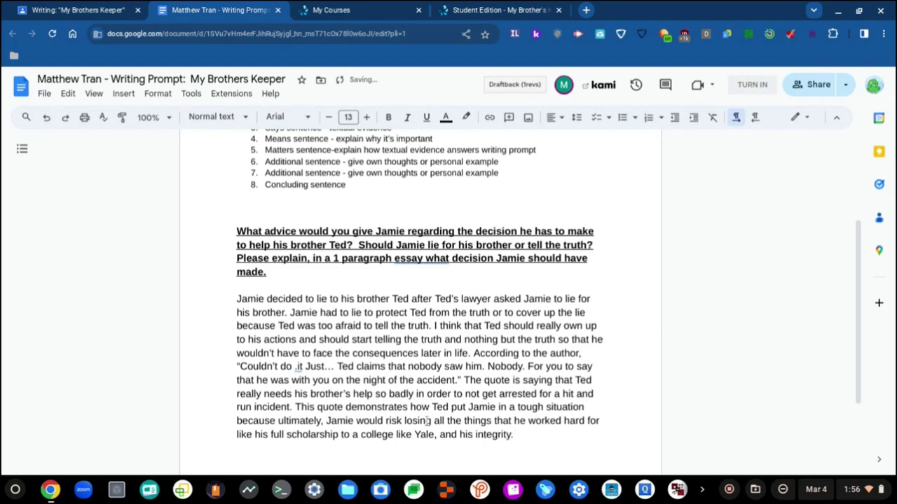
{"action": "type", "text": "I think this story s"}
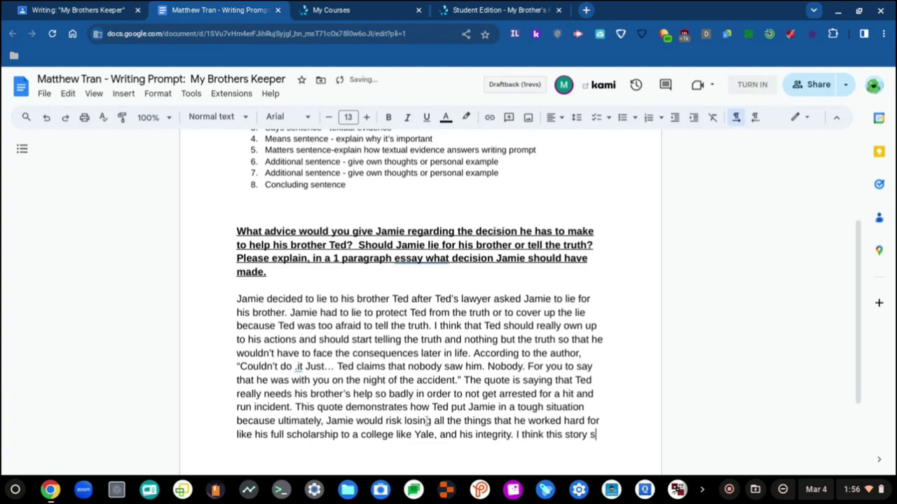
{"action": "type", "text": "ounds emoti"}
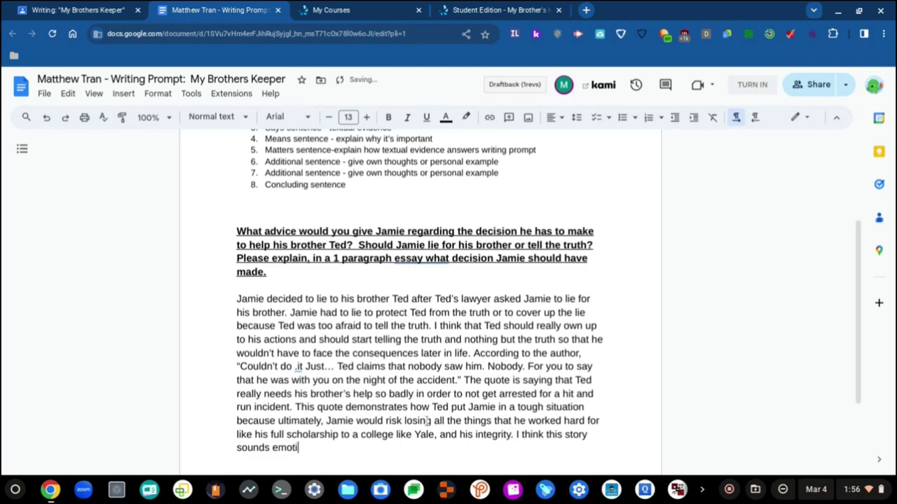
{"action": "type", "text": "onal because "}
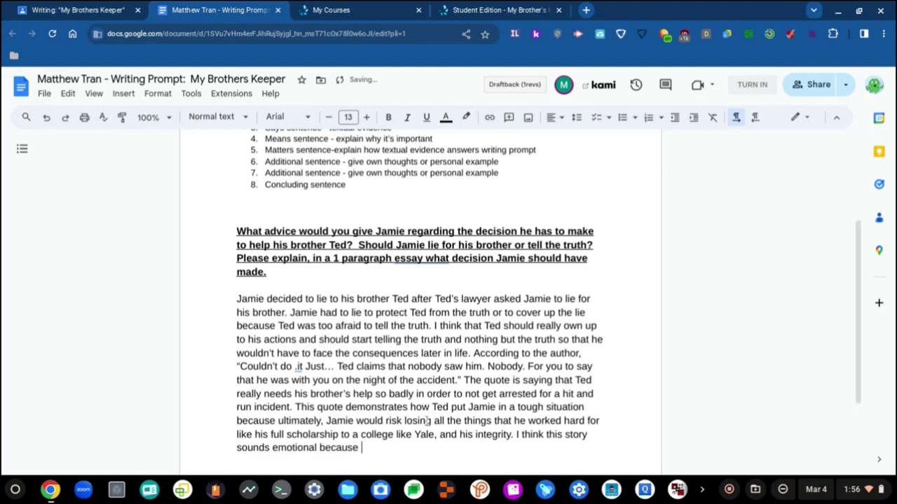
{"action": "type", "text": "Ted keeps on getting in troubela d"}
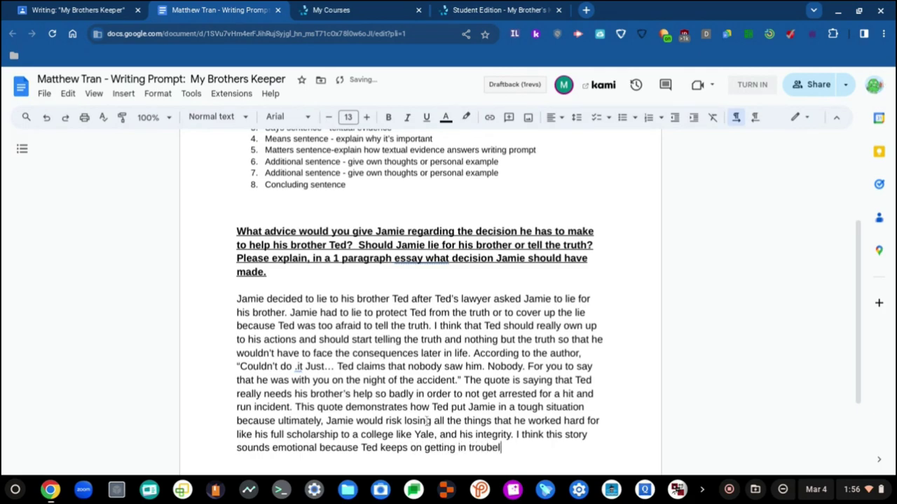
- Write that Ted keeps getting in trouble and wants Jamie to keep helping with his problems, fixing 'troubel'
{"action": "key", "text": "BackSpace"}
{"action": "key", "text": "BackSpace"}
{"action": "key", "text": "BackSpace"}
{"action": "key", "text": "BackSpace"}
{"action": "type", "text": "le and he wants"}
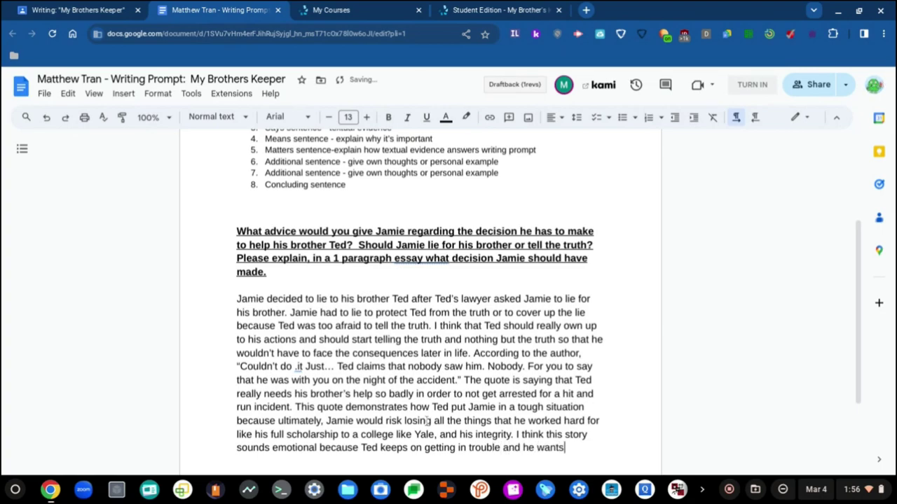
{"action": "type", "text": " Jamie to continue "}
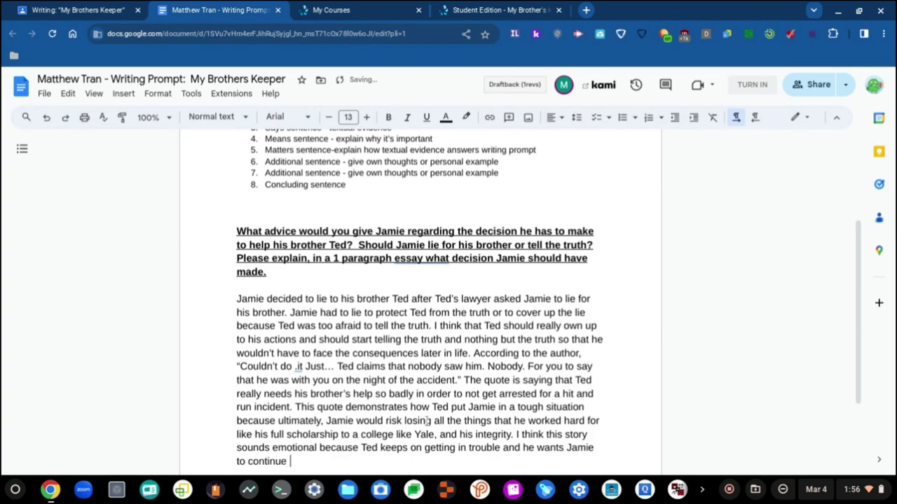
{"action": "type", "text": "helping him wit"}
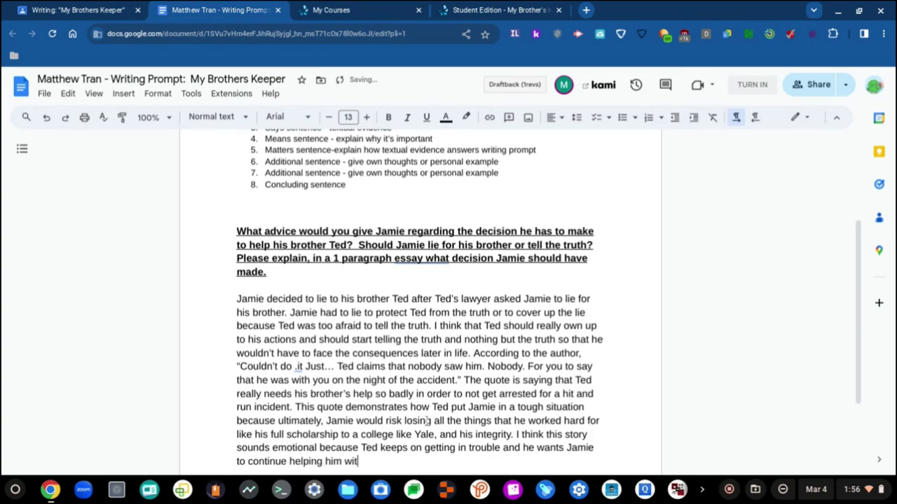
{"action": "type", "text": "h his problems. "}
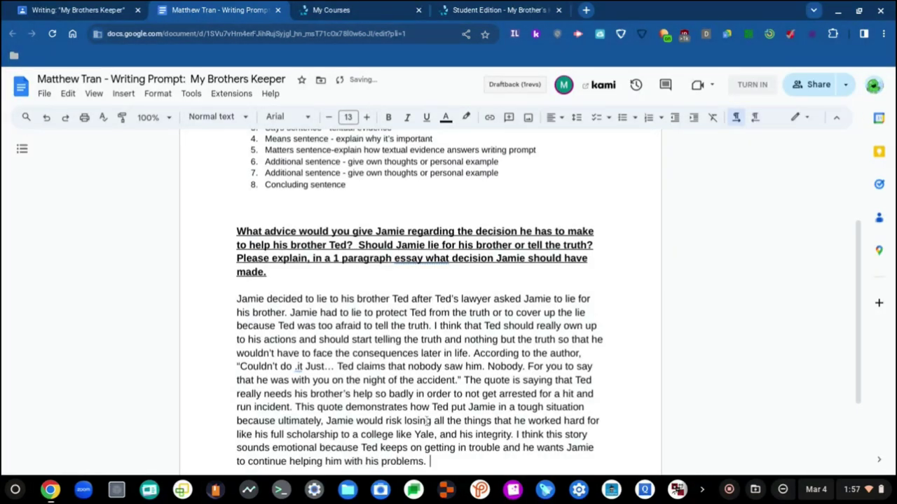
{"action": "type", "text": "This story tells t"}
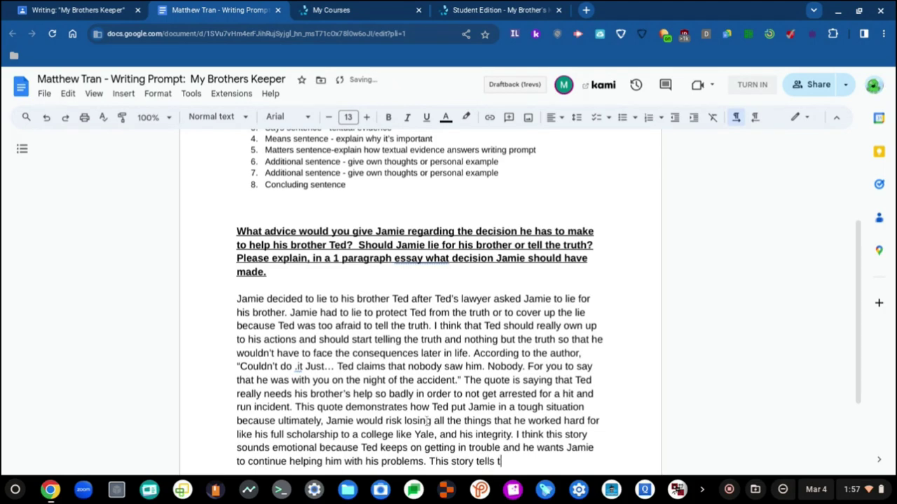
{"action": "type", "text": "he reader about how "}
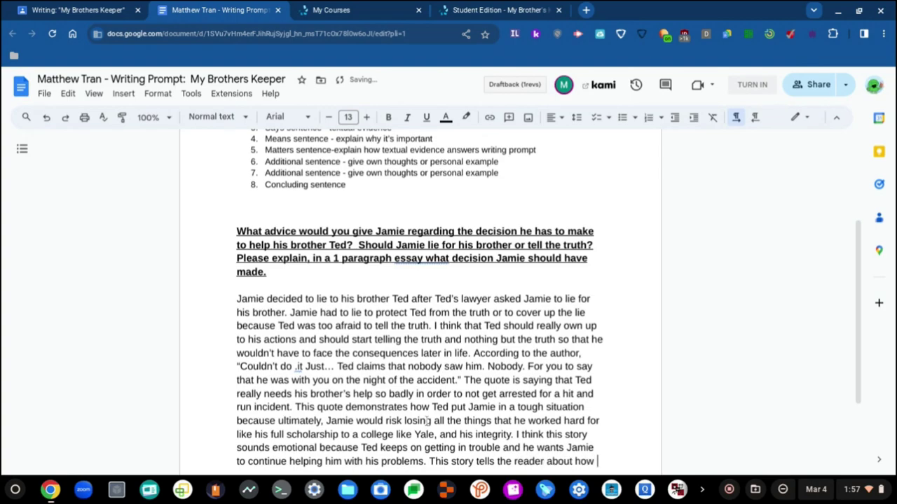
{"action": "type", "text": "tragi"}
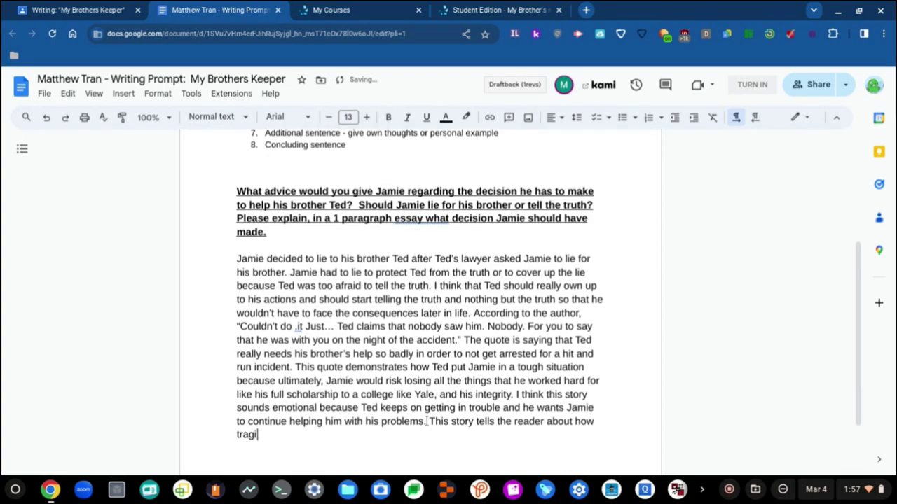
{"action": "type", "text": "c it w"}
- Add that the story tells of a tragic hit and run Ted escaped, worried he would go to jail
{"action": "key", "text": "BackSpace"}
{"action": "key", "text": "BackSpace"}
{"action": "key", "text": "BackSpace"}
{"action": "key", "text": "BackSpace"}
{"action": "key", "text": "BackSpace"}
{"action": "key", "text": "BackSpace"}
{"action": "key", "text": "BackSpace"}
{"action": "key", "text": "BackSpace"}
{"action": "key", "text": "BackSpace"}
{"action": "key", "text": "BackSpace"}
{"action": "key", "text": "BackSpace"}
{"action": "key", "text": "BackSpace"}
{"action": "key", "text": "BackSpace"}
{"action": "key", "text": "BackSpace"}
{"action": "key", "text": "BackSpace"}
{"action": "type", "text": "a tragic"}
{"action": "type", "text": " hit an"}
{"action": "type", "text": "d ru"}
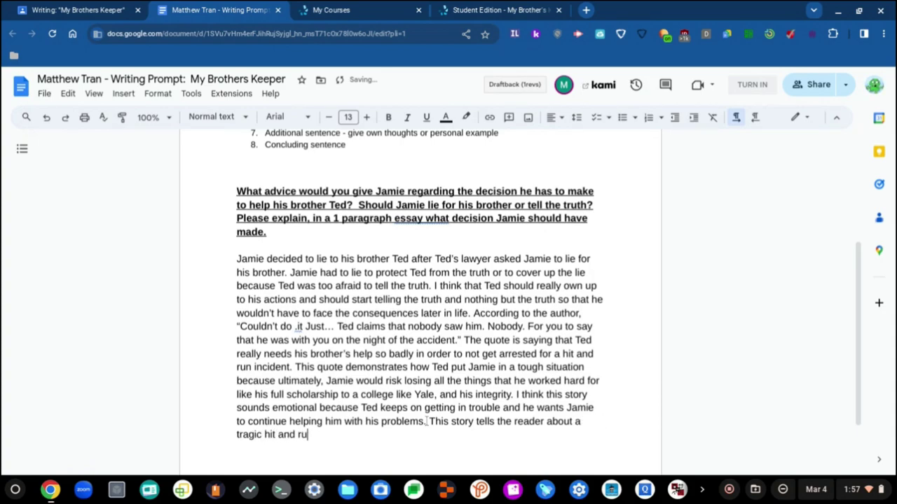
{"action": "type", "text": "n incident and then "}
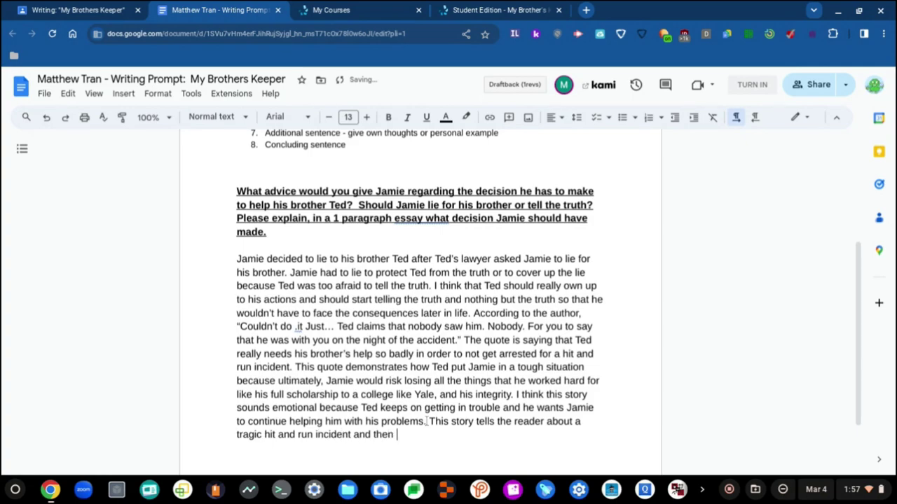
{"action": "type", "text": "Ted got a"}
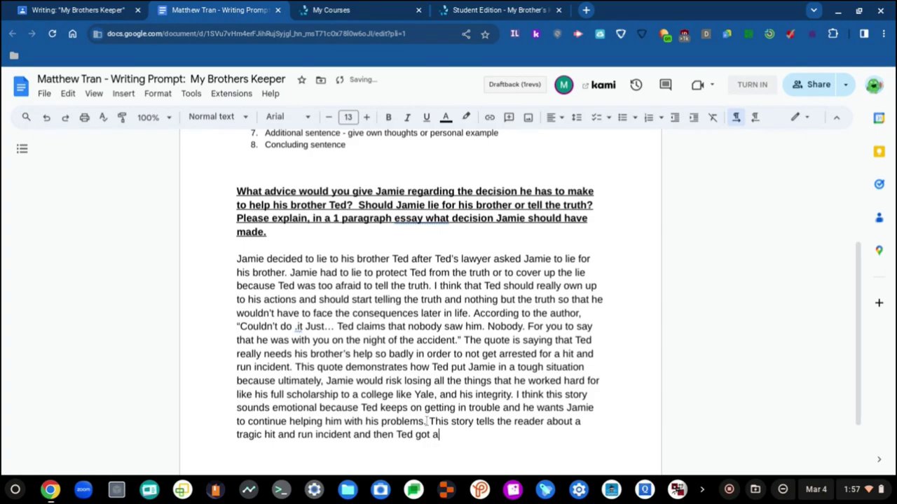
{"action": "type", "text": "way with it"}
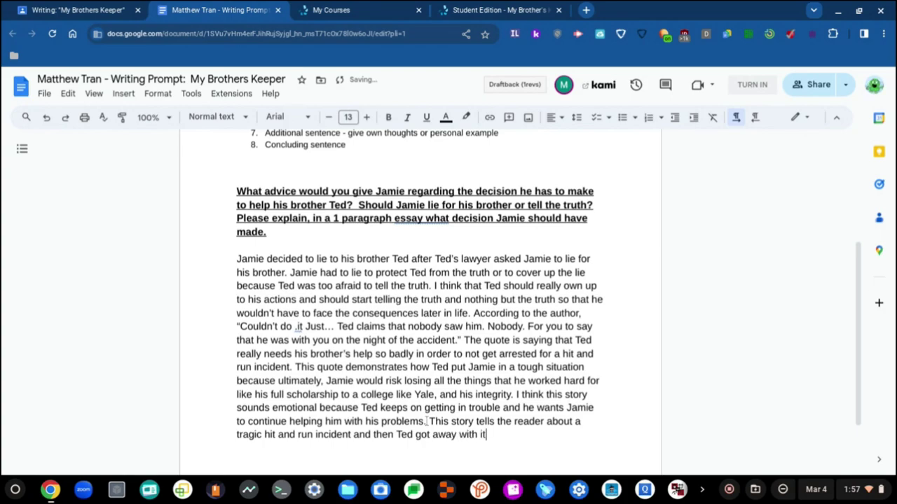
{"action": "type", "text": " because he"}
{"action": "type", "text": "'s worrie"}
{"action": "type", "text": "d that if he t"}
{"action": "type", "text": "ell"}
{"action": "type", "text": "s the "}
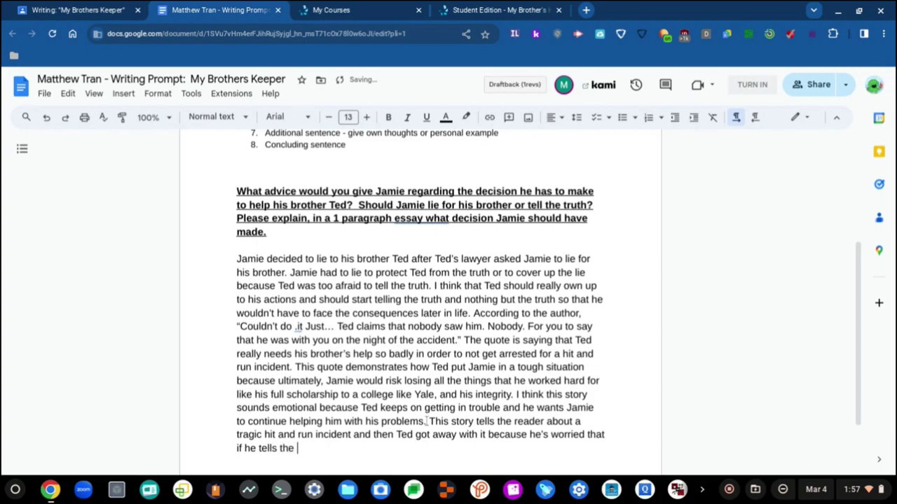
{"action": "type", "text": "truth then there"}
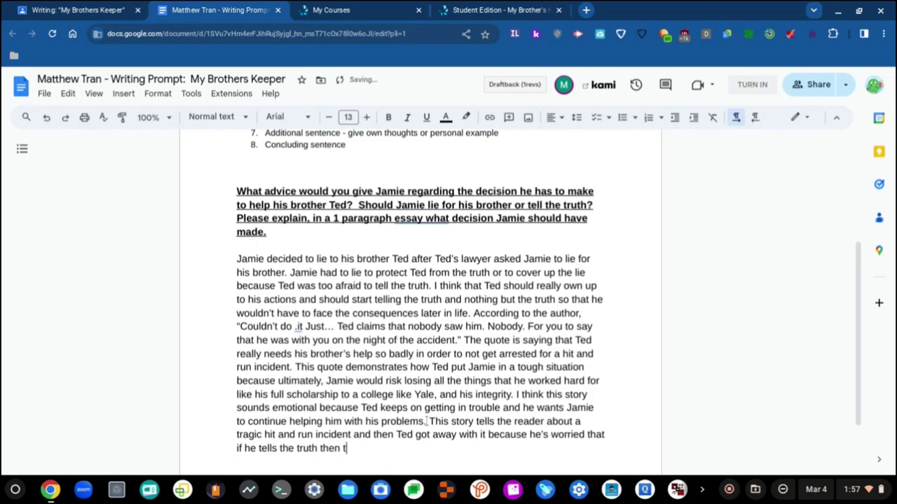
{"action": "key", "text": "BackSpace"}
{"action": "key", "text": "BackSpace"}
{"action": "key", "text": "BackSpace"}
{"action": "key", "text": "BackSpace"}
{"action": "key", "text": "BackSpace"}
{"action": "key", "text": "BackSpace"}
{"action": "type", "text": "he woul"}
{"action": "key", "text": "BackSpace"}
{"action": "type", "text": "uld go to jail."}
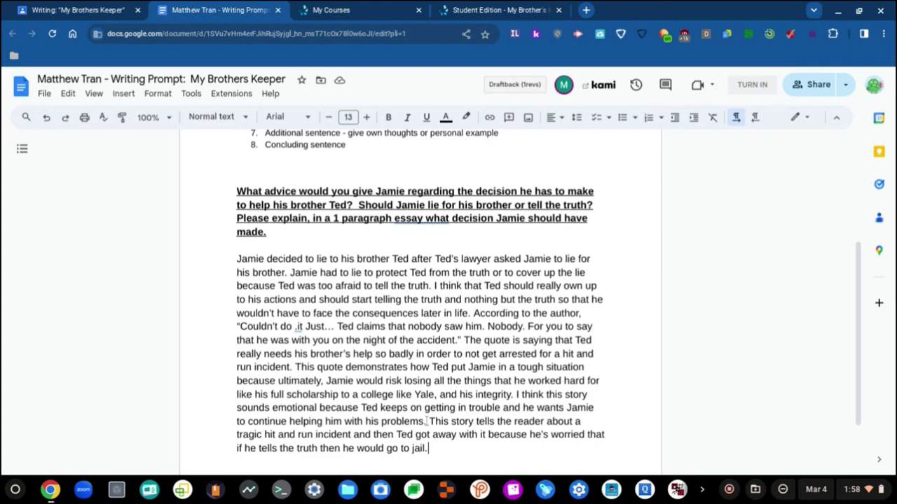
- Write the conclusion: Ted must tell nothing but the truth, or he won't learn from his own mistakes
{"action": "scroll", "coordinate": [478, 264], "scroll_direction": "up", "scroll_amount": 1}
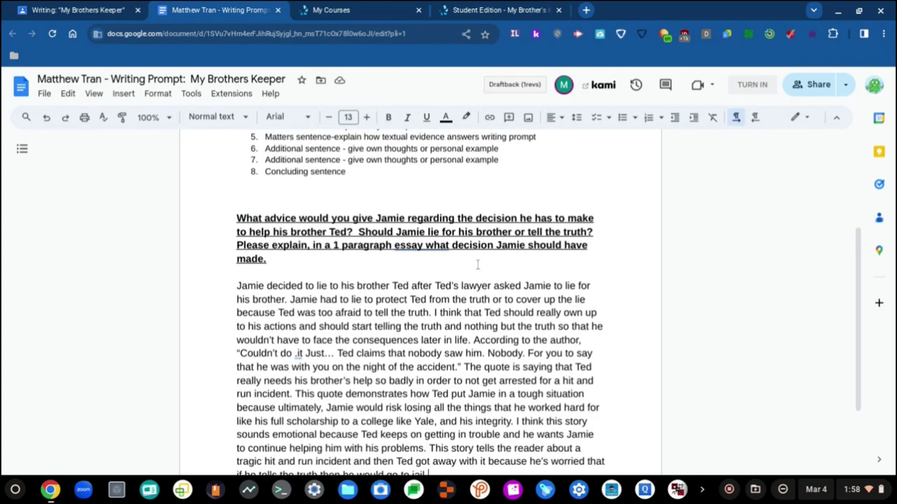
{"action": "scroll", "coordinate": [429, 268], "scroll_direction": "down", "scroll_amount": 4}
{"action": "type", "text": "I"}
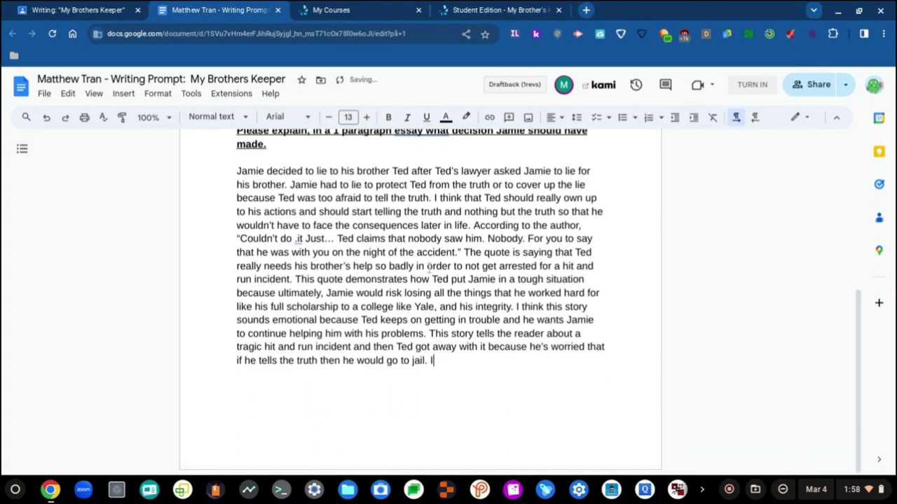
{"action": "type", "text": "n conclusion, "}
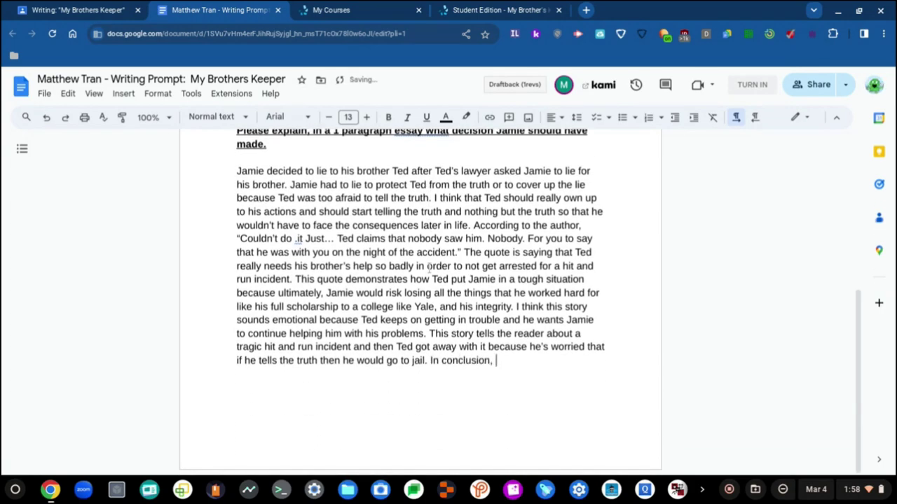
{"action": "type", "text": "Ted would have to star"}
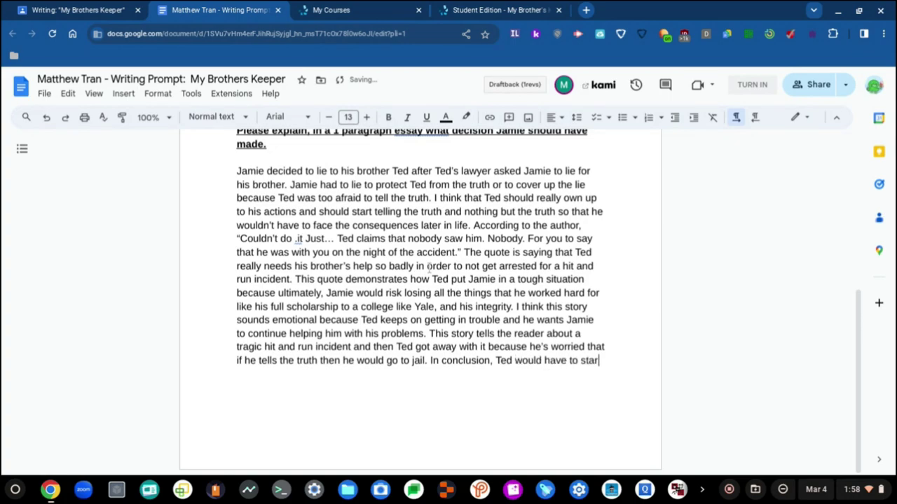
{"action": "type", "text": "t telling the"}
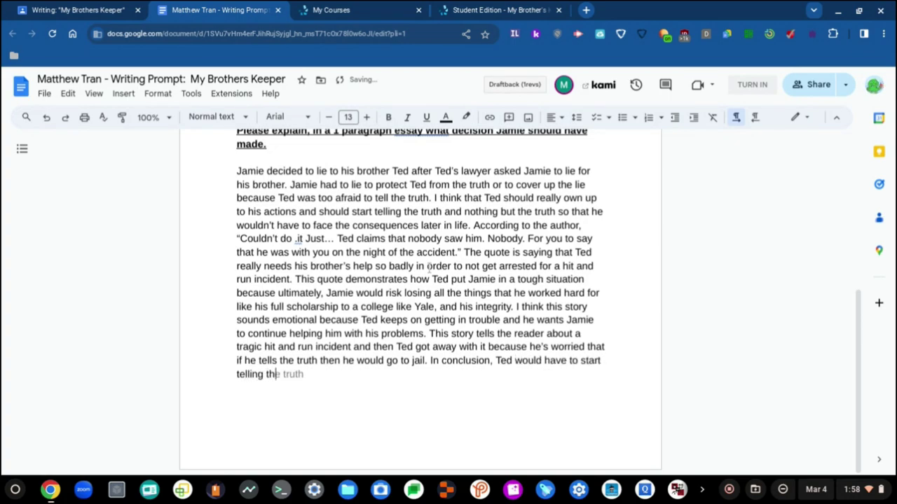
{"action": "key", "text": "Tab"}
{"action": "type", "text": "oth"}
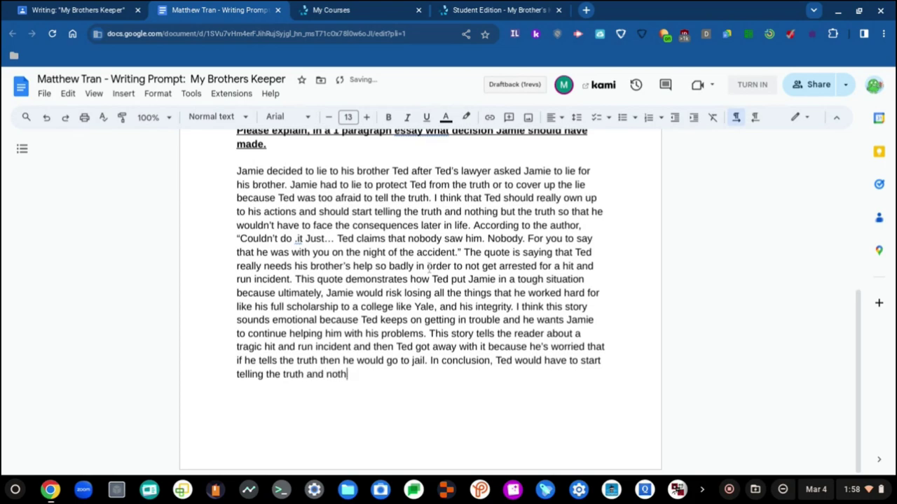
{"action": "type", "text": "ing but the truth instea"}
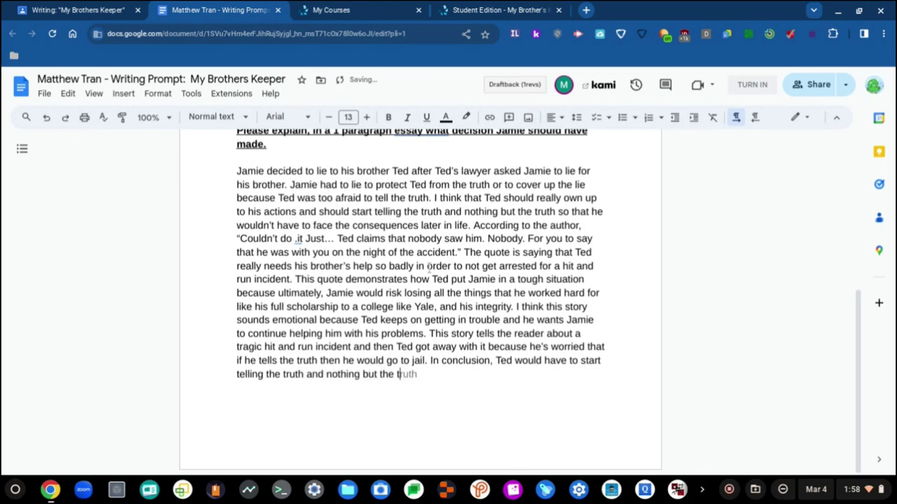
{"action": "type", "text": "d of"}
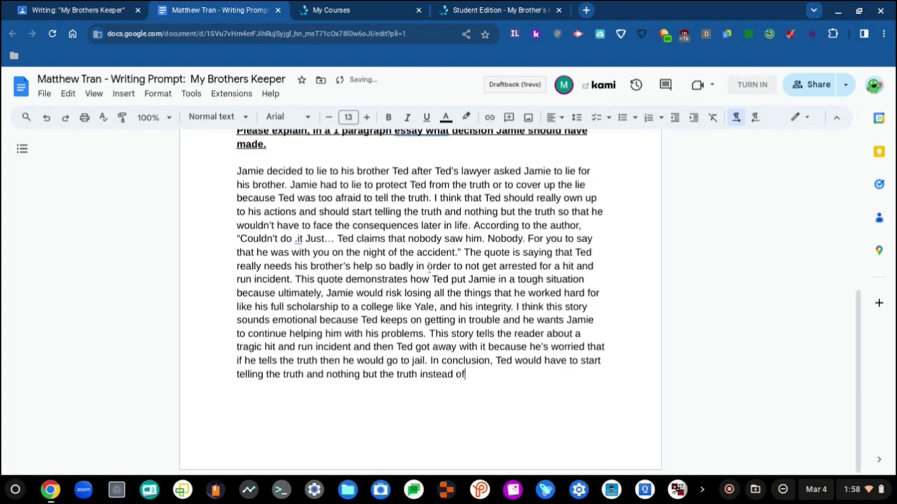
{"action": "type", "text": " having to alw"}
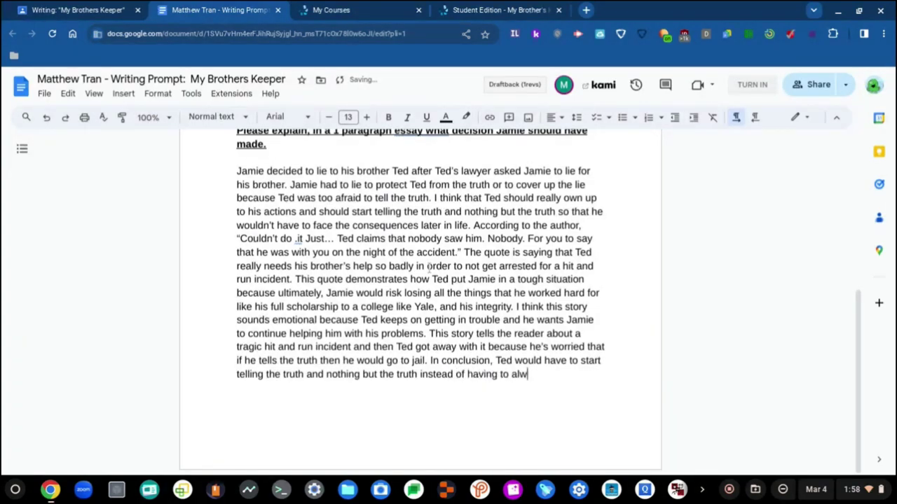
{"action": "type", "text": "ays lie because "}
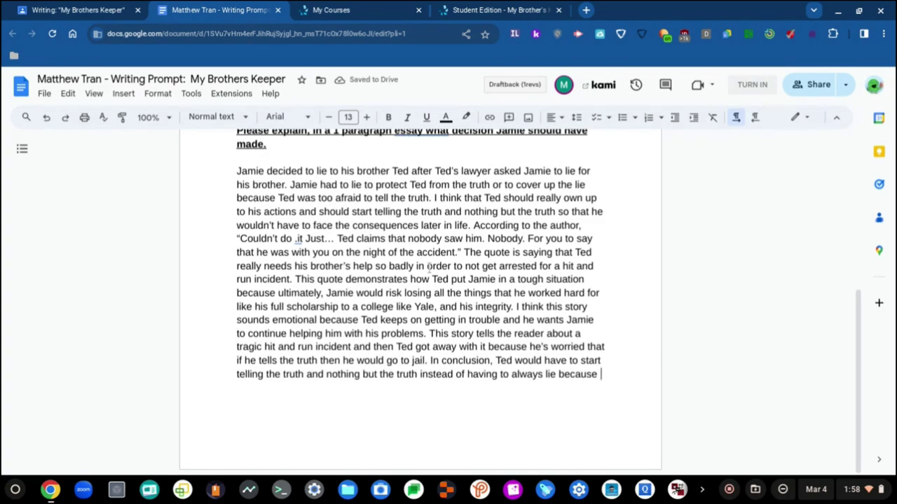
{"action": "type", "text": "if Ted wants Jamie to keep helping him then Ted won't"}
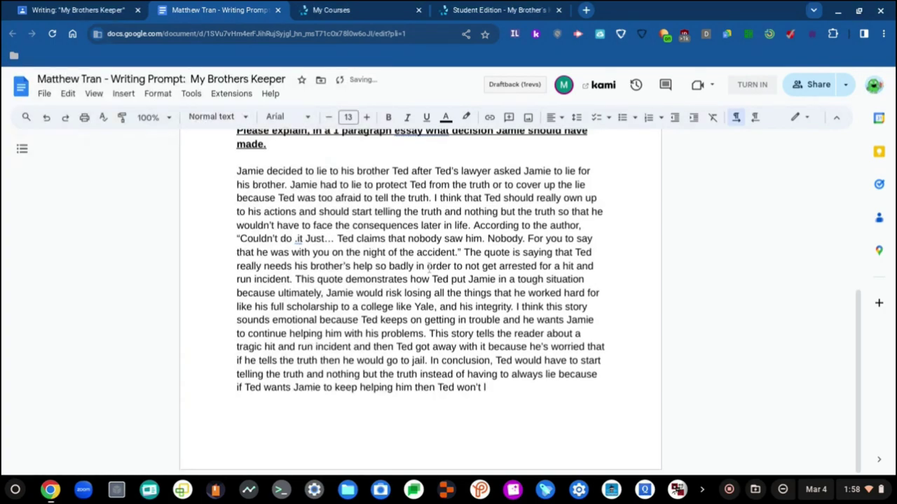
{"action": "key", "text": "super"}
{"action": "type", "text": "l"}
{"action": "key", "text": "Escape"}
{"action": "type", "text": "learn from his own mis"}
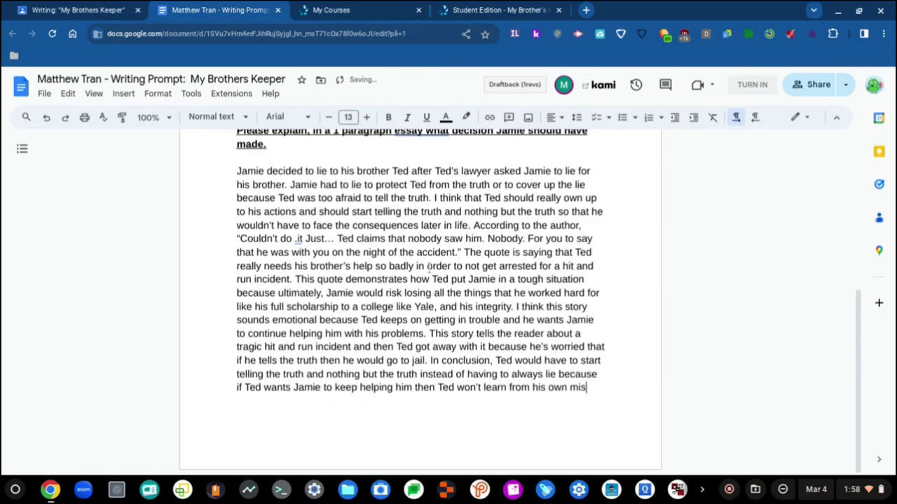
{"action": "type", "text": "takes"}
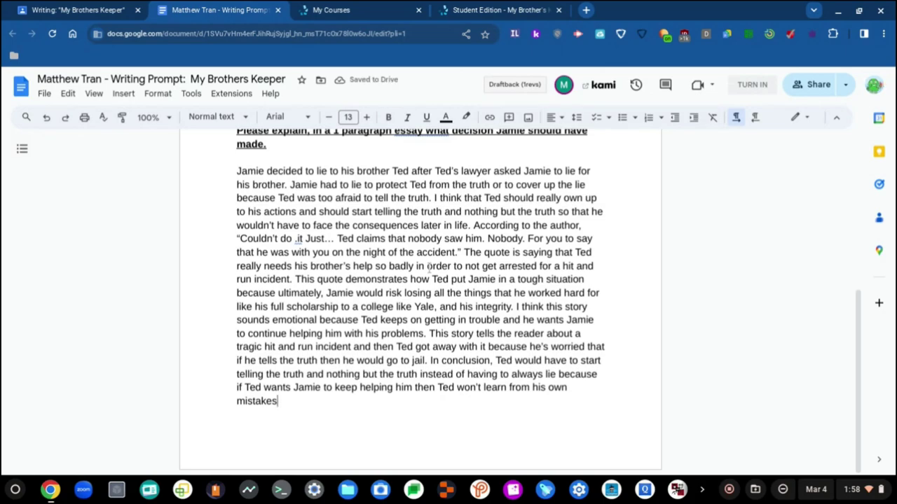
{"action": "type", "text": "."}
- Close the essay, course list and textbook tabs using keyboard shortcuts
{"action": "key", "text": "ctrl+Tab"}
{"action": "key", "text": "ctrl+w"}
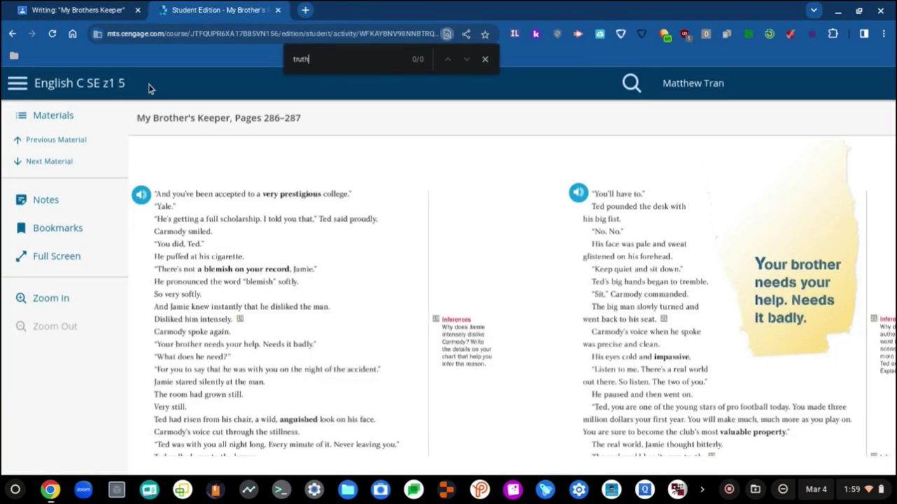
{"action": "key", "text": "ctrl+shift+Tab"}
- Turn in the My Brothers Keeper essay and confirm in the 'Turn in your work?' dialog
{"action": "left_click", "coordinate": [777, 242]}
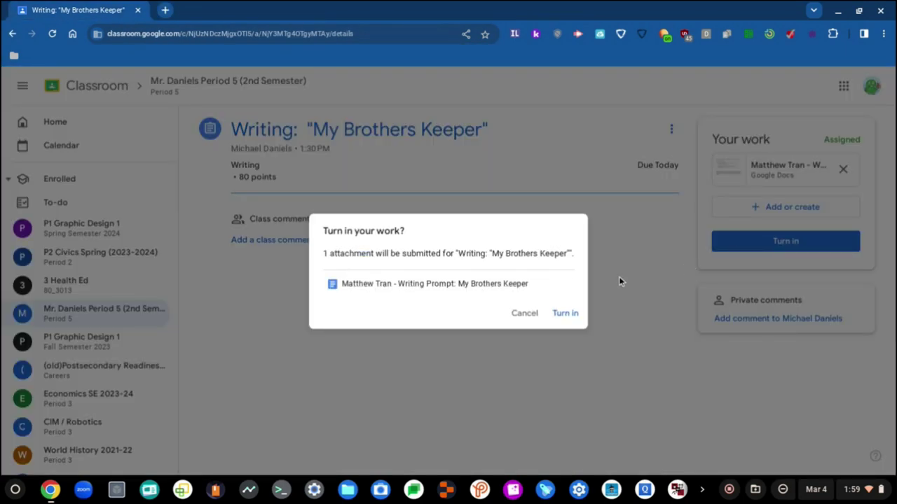
{"action": "left_click", "coordinate": [565, 313]}
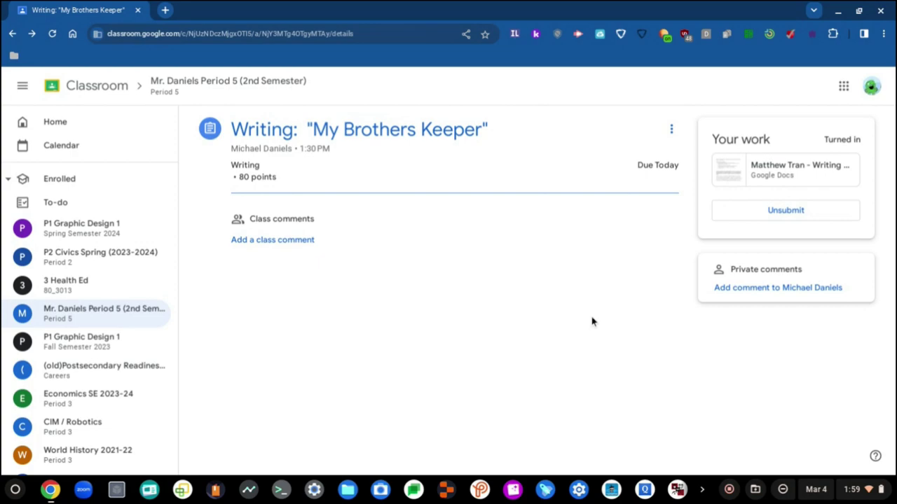
- Go to socialcounts.org in a new tab and open its channel comparison page
{"action": "key", "text": "ctrl+t"}
{"action": "type", "text": "so"}
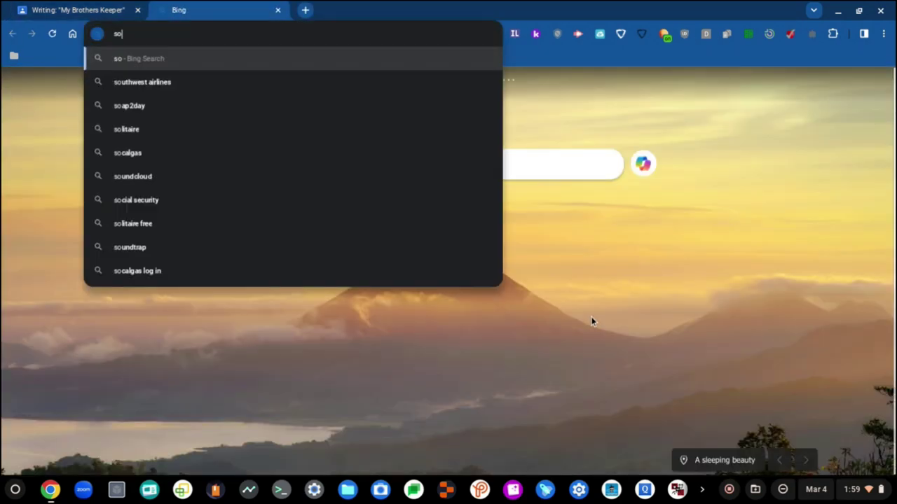
{"action": "type", "text": "cialcounts."}
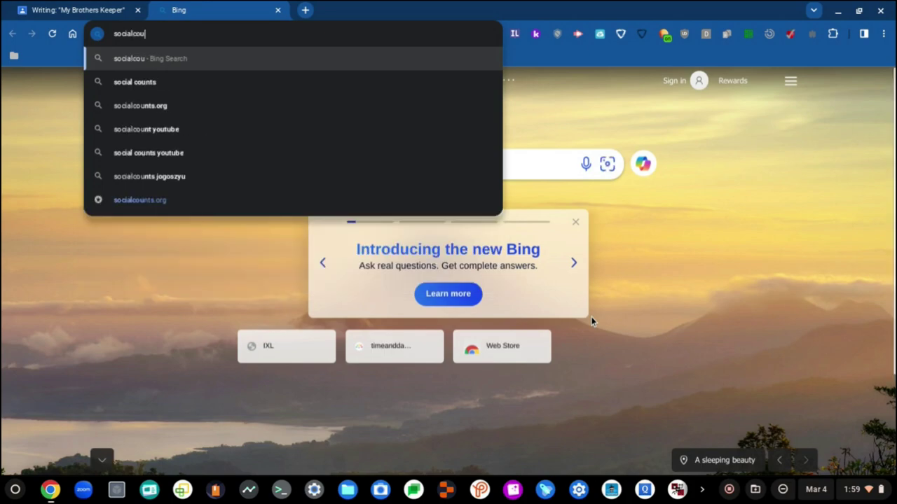
{"action": "type", "text": "org"}
{"action": "key", "text": "Return"}
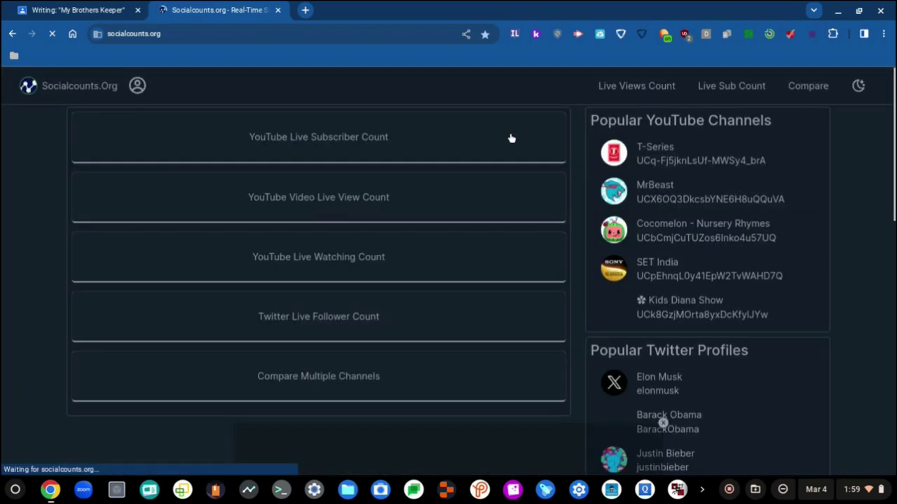
{"action": "left_click", "coordinate": [808, 84]}
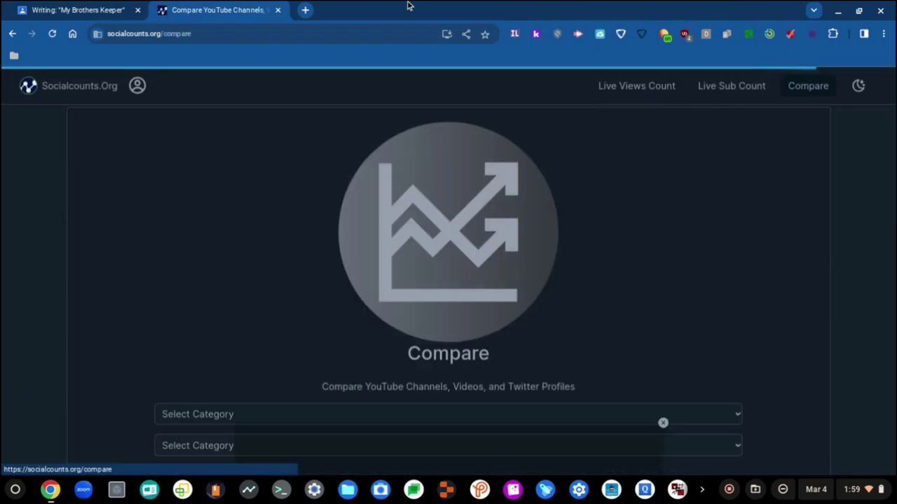
{"action": "scroll", "coordinate": [325, 190], "scroll_direction": "down", "scroll_amount": 3}
{"action": "left_click", "coordinate": [664, 423]}
- Set the first channel to Mark Rober under YouTube Live Subscriber Count
{"action": "left_click", "coordinate": [433, 251]}
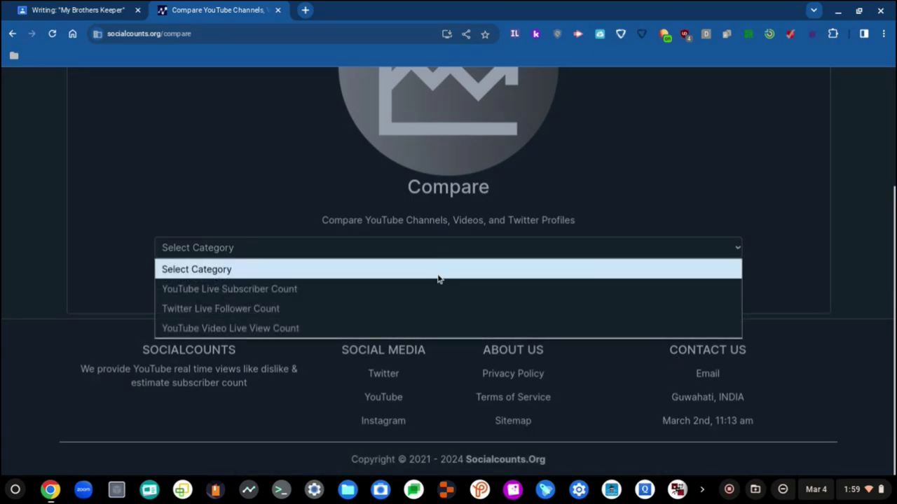
{"action": "left_click", "coordinate": [440, 285]}
{"action": "type", "text": "Mark Rober"}
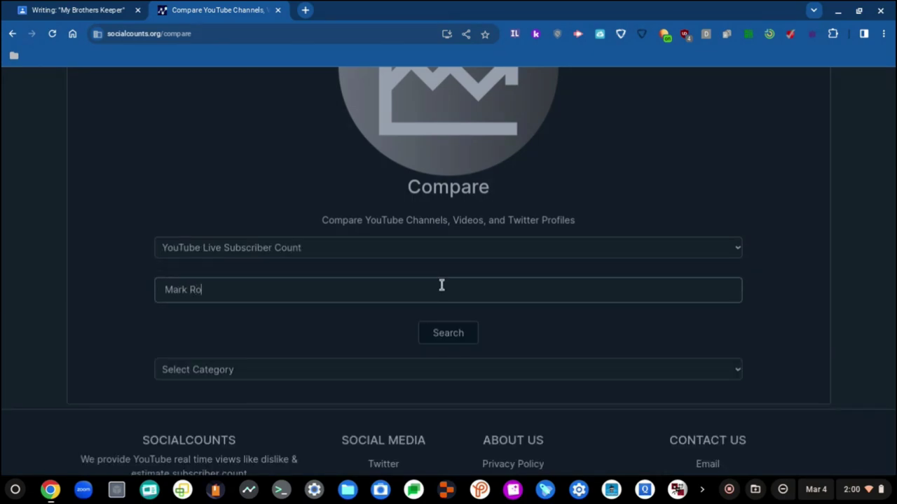
{"action": "key", "text": "Return"}
{"action": "left_click", "coordinate": [490, 392]}
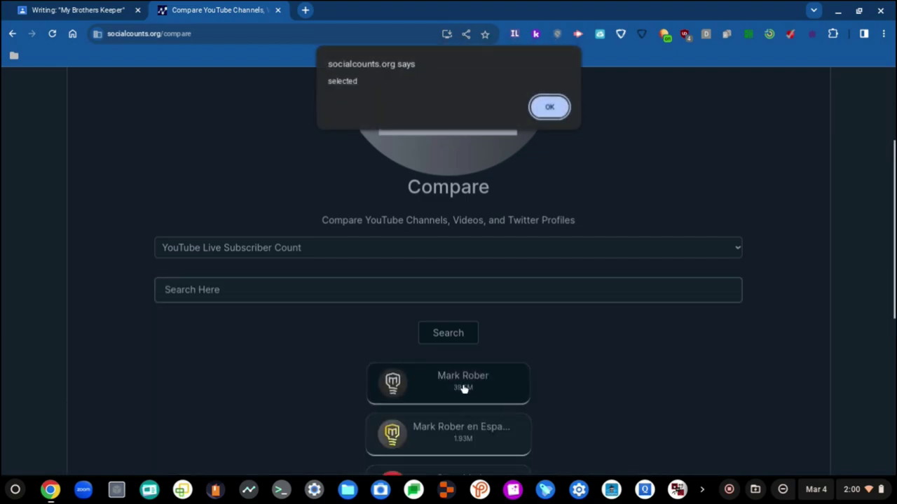
{"action": "key", "text": "Return"}
- Add Saregama Music as the second YouTube Live Subscriber Count channel and run the comparison
{"action": "left_click", "coordinate": [348, 287]}
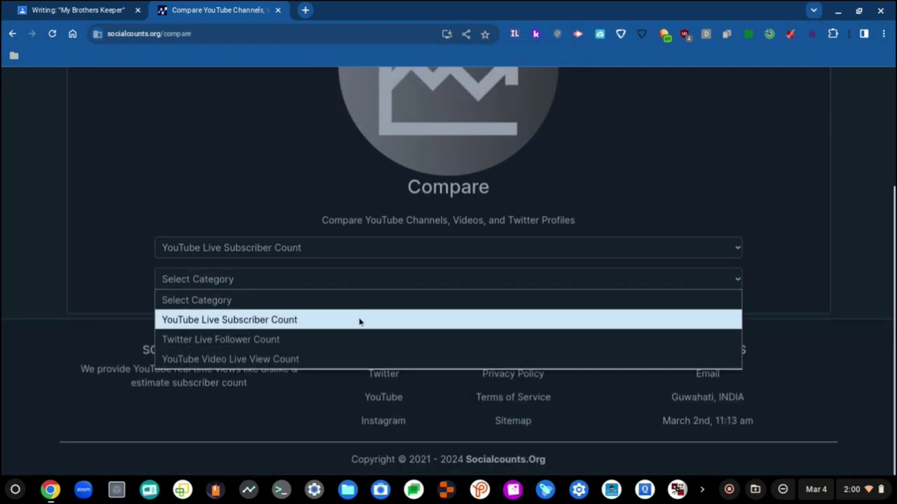
{"action": "left_click", "coordinate": [359, 321]}
{"action": "type", "text": "Saregama Music"}
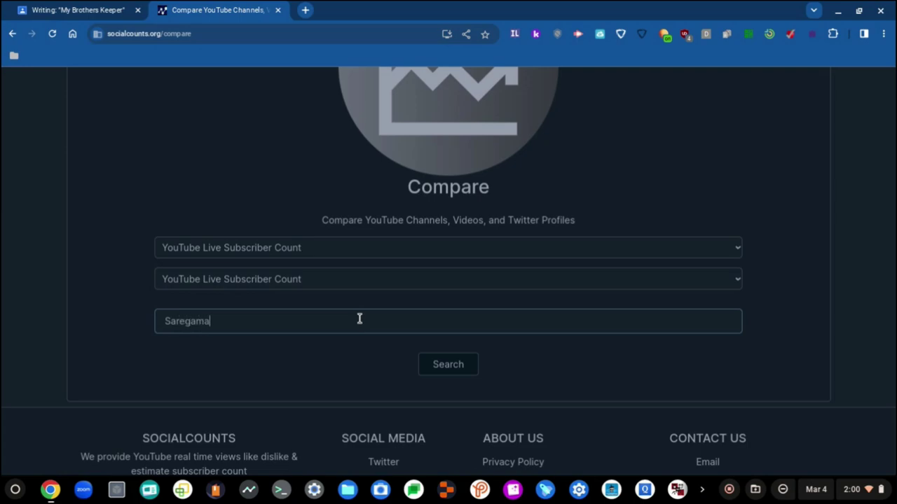
{"action": "key", "text": "Return"}
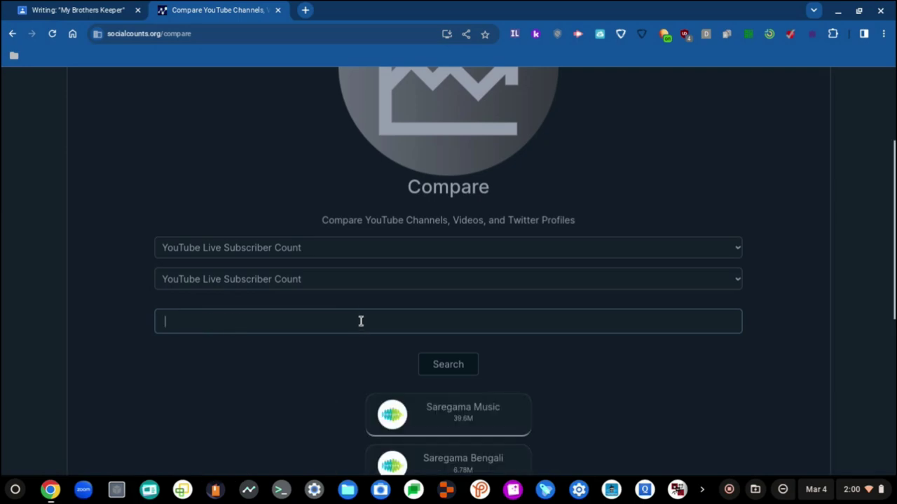
{"action": "scroll", "coordinate": [363, 333], "scroll_direction": "down", "scroll_amount": 3}
{"action": "left_click", "coordinate": [428, 322]}
{"action": "key", "text": "Return"}
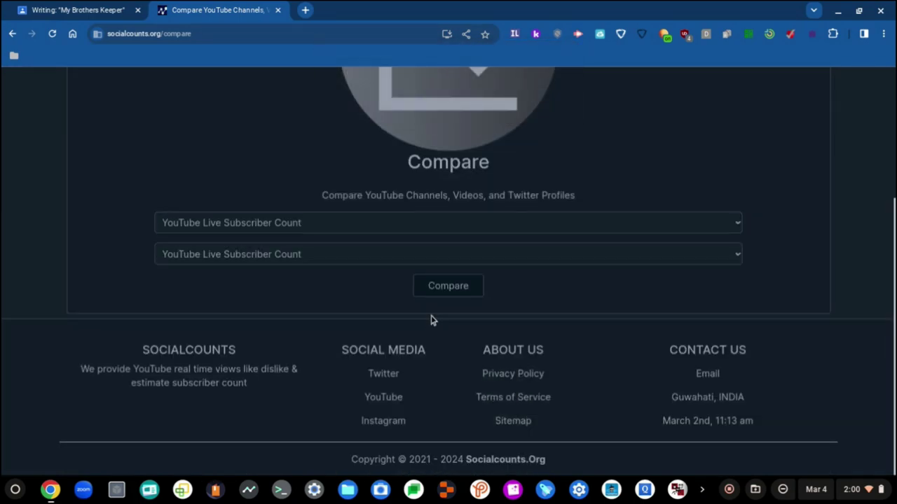
{"action": "left_click", "coordinate": [454, 286]}
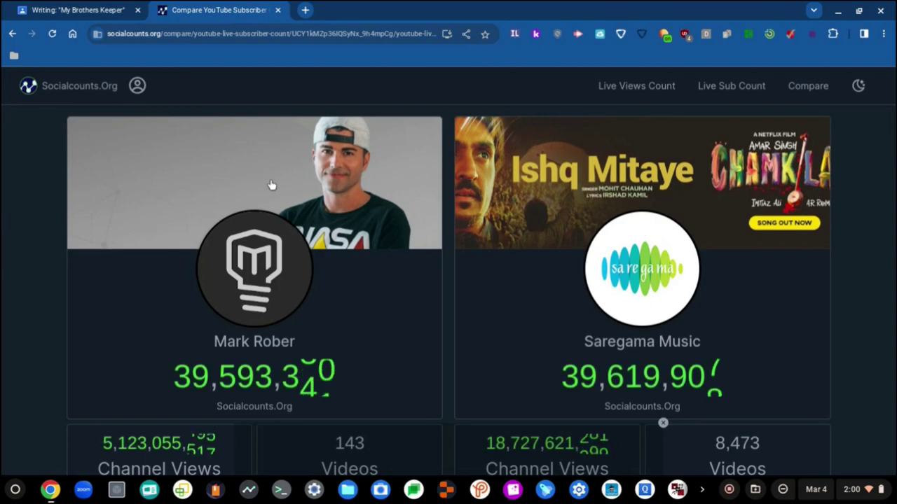
- Return to the Classroom assignment and open the submitted essay document
{"action": "scroll", "coordinate": [259, 222], "scroll_direction": "down", "scroll_amount": 1}
{"action": "left_click", "coordinate": [92, 6]}
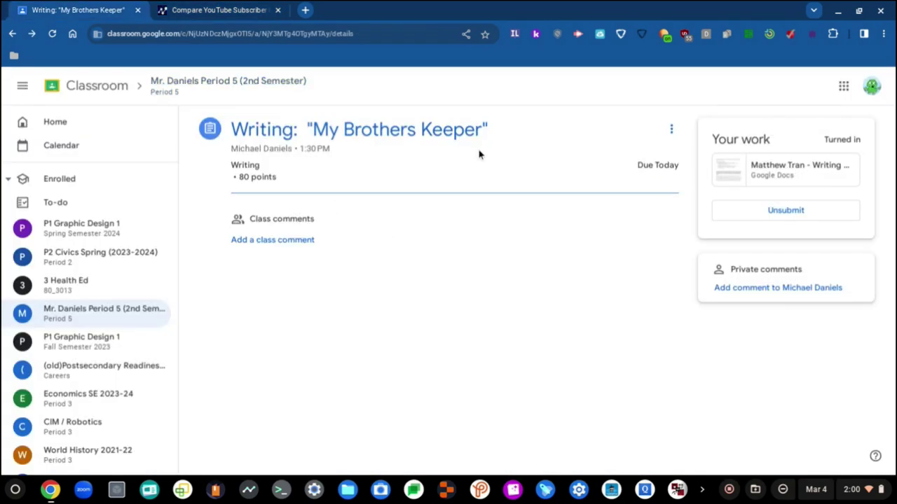
{"action": "left_click", "coordinate": [771, 172]}
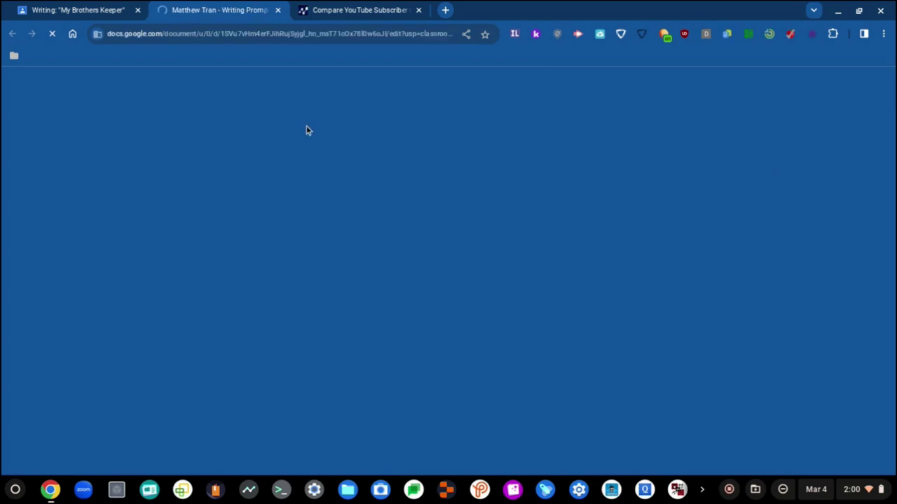